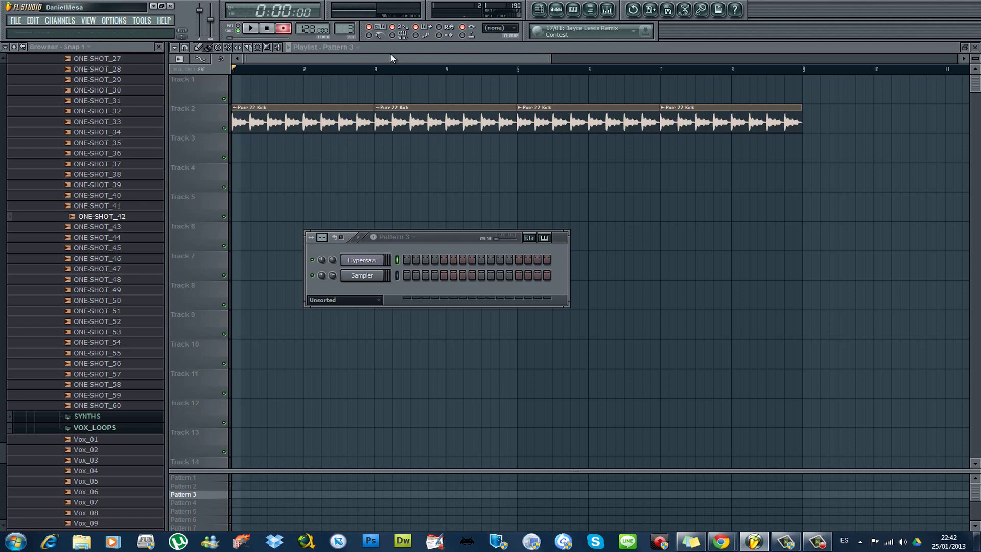
- Open the Hypersaw channel's Sytrus synth and audition its sound with a few notes
{"action": "left_click", "coordinate": [362, 260]}
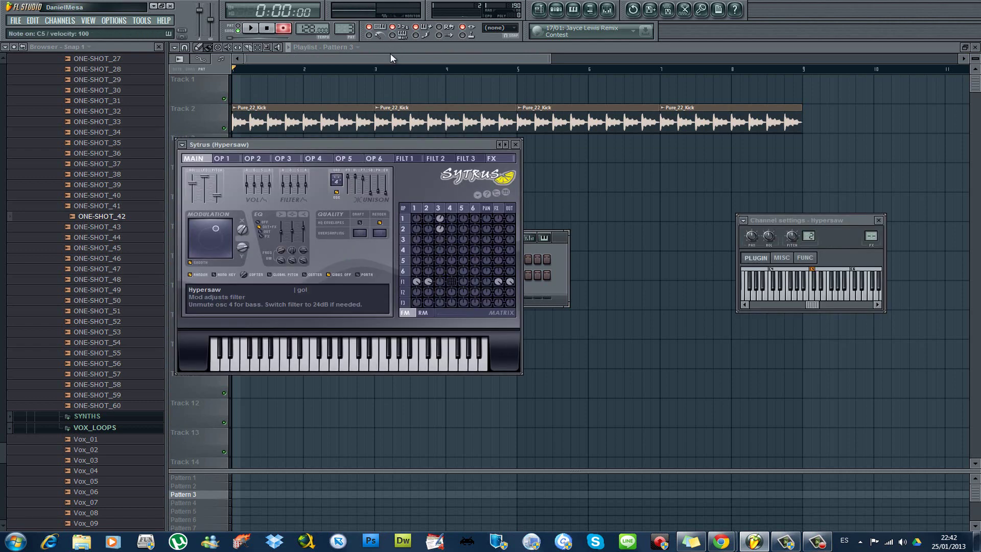
{"action": "left_click", "coordinate": [516, 145]}
{"action": "left_click", "coordinate": [363, 260]}
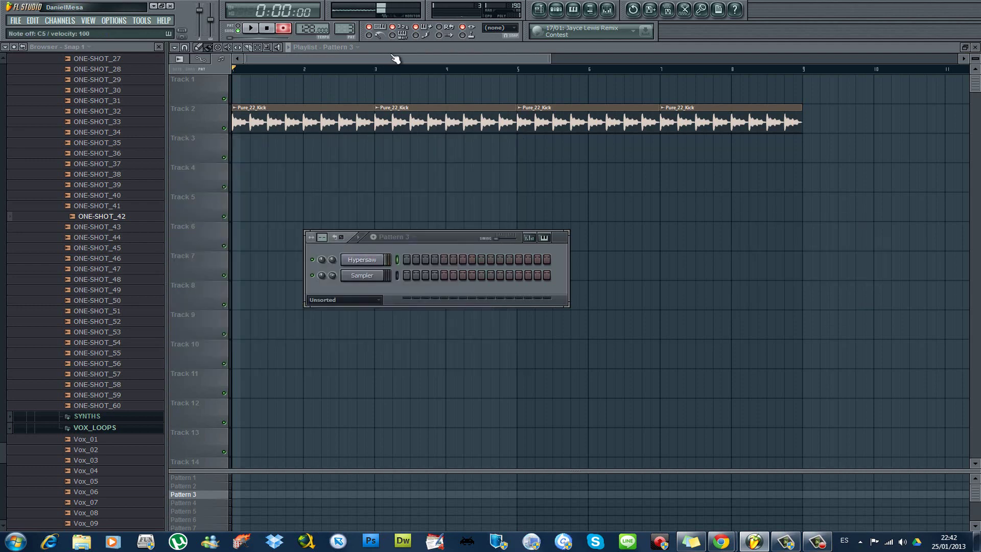
{"action": "left_click", "coordinate": [362, 259]}
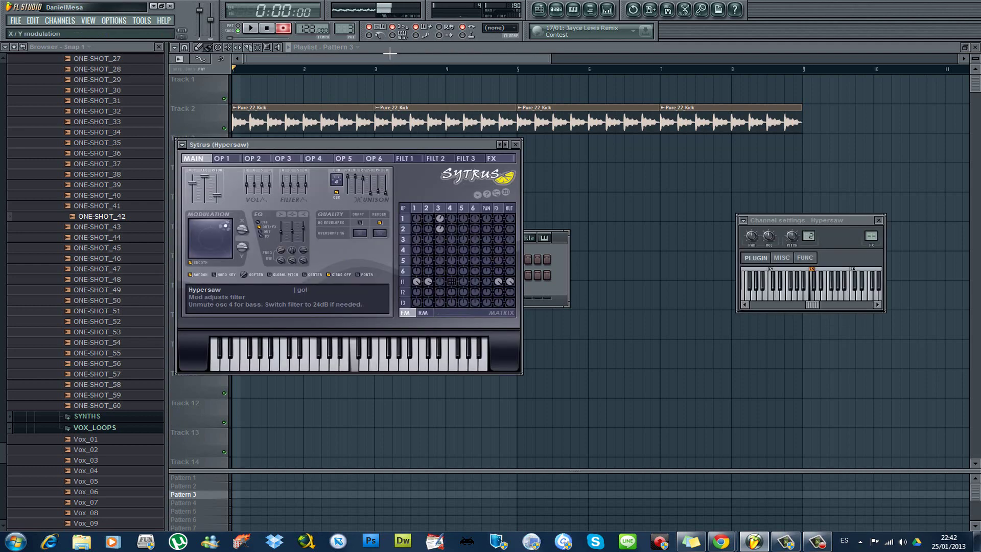
- Close the Sytrus window and record a live Hypersaw chord melody into Pattern 3 over the kick loop
{"action": "left_click", "coordinate": [516, 145]}
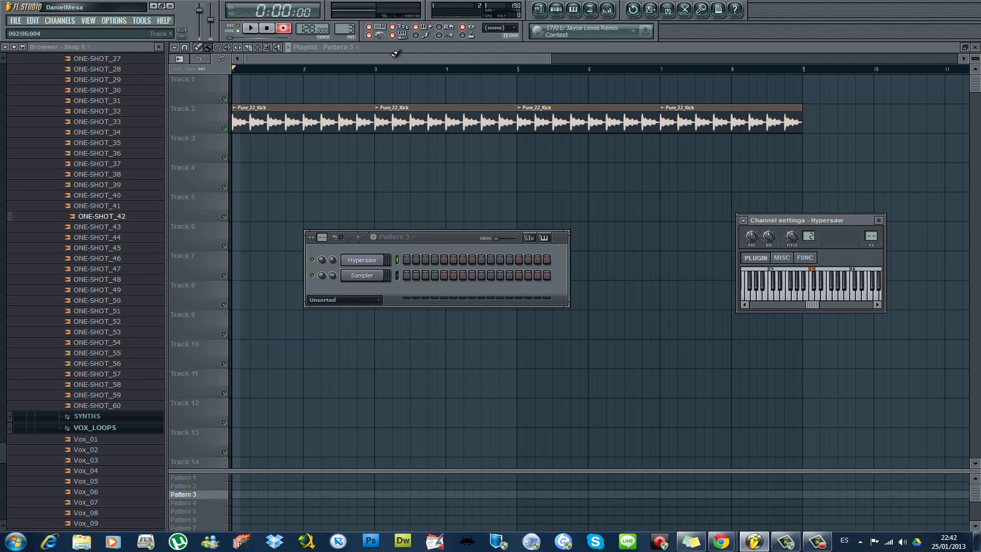
{"action": "key", "text": "space"}
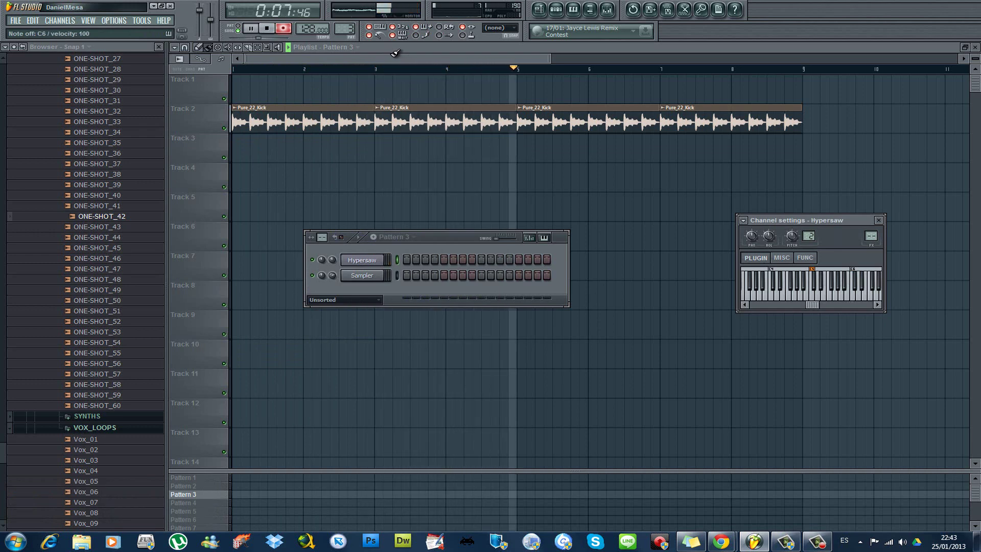
{"action": "key", "text": "space"}
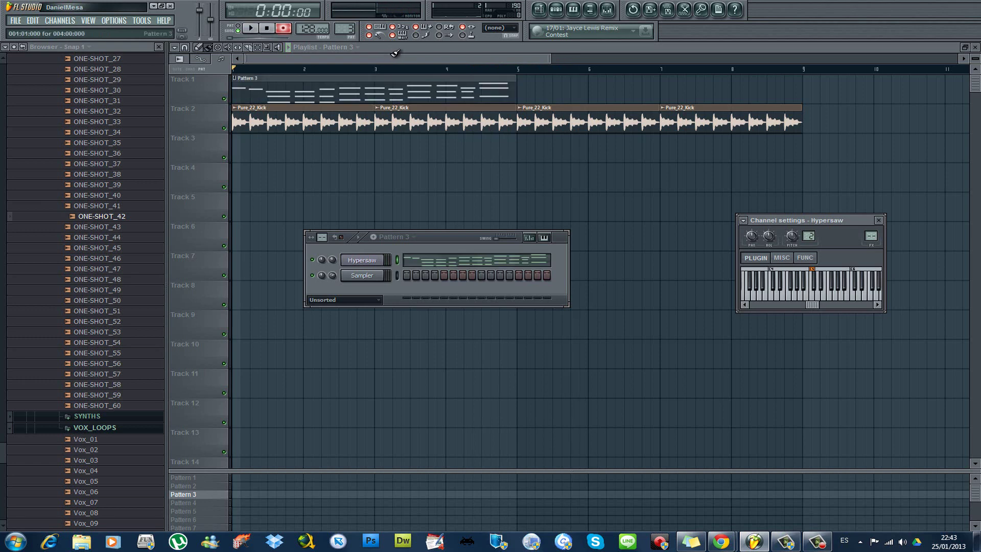
- Open the recorded Hypersaw notes in the piano roll and quick quantize them
{"action": "key", "text": "F7"}
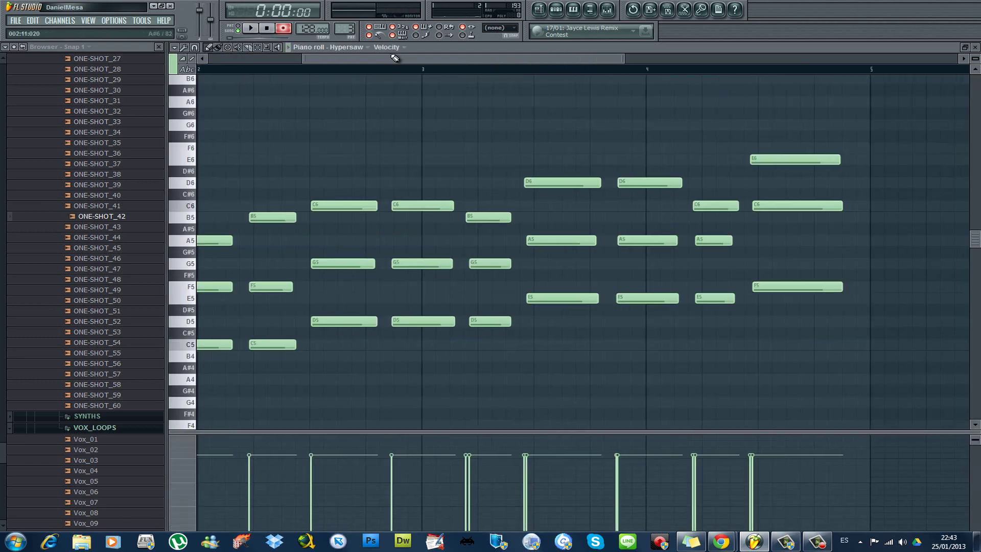
{"action": "scroll", "coordinate": [394, 58], "scroll_direction": "up", "scroll_amount": 3}
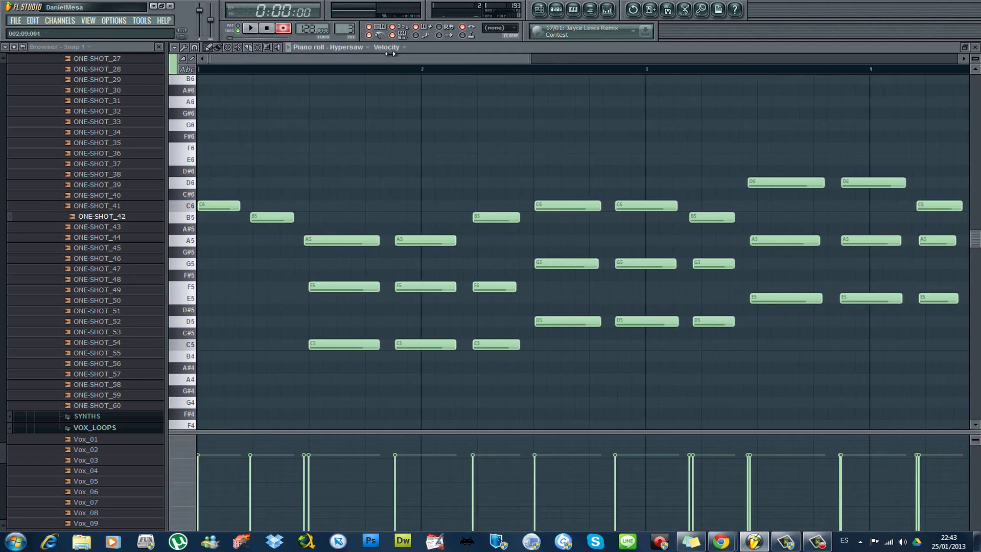
{"action": "scroll", "coordinate": [390, 53], "scroll_direction": "down", "scroll_amount": 4}
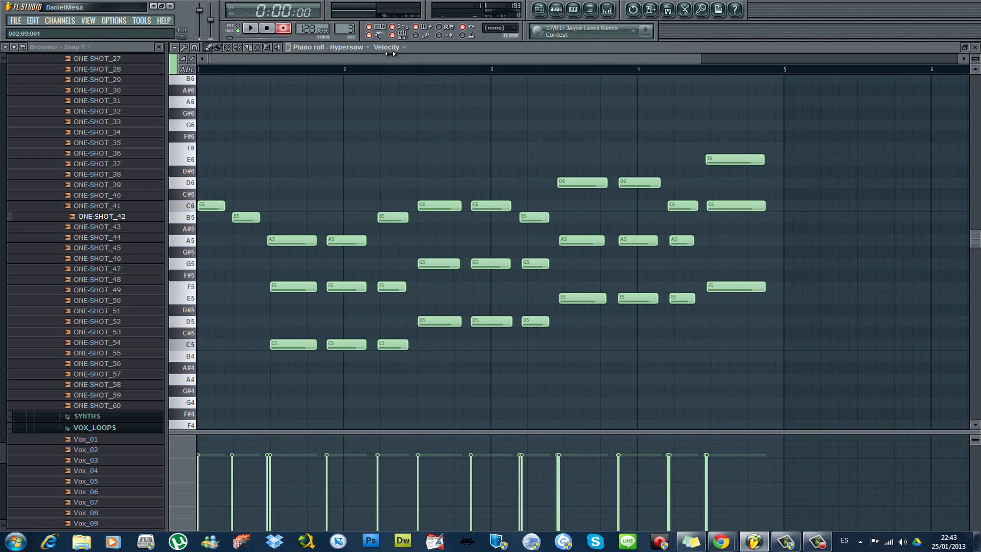
{"action": "key", "text": "ctrl+q"}
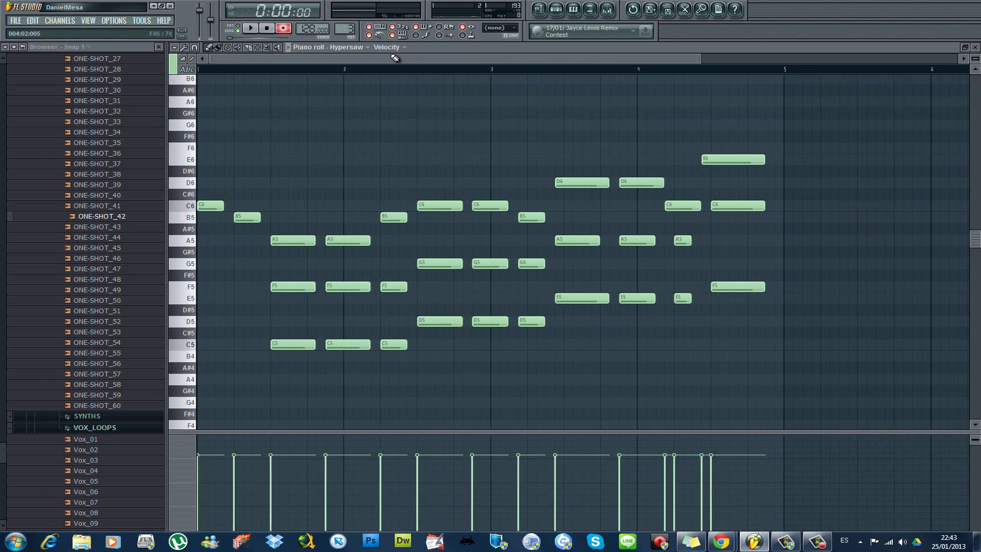
- Turn off recording mode and play back the quantized melody, including the part around bar 3
{"action": "key", "text": "space"}
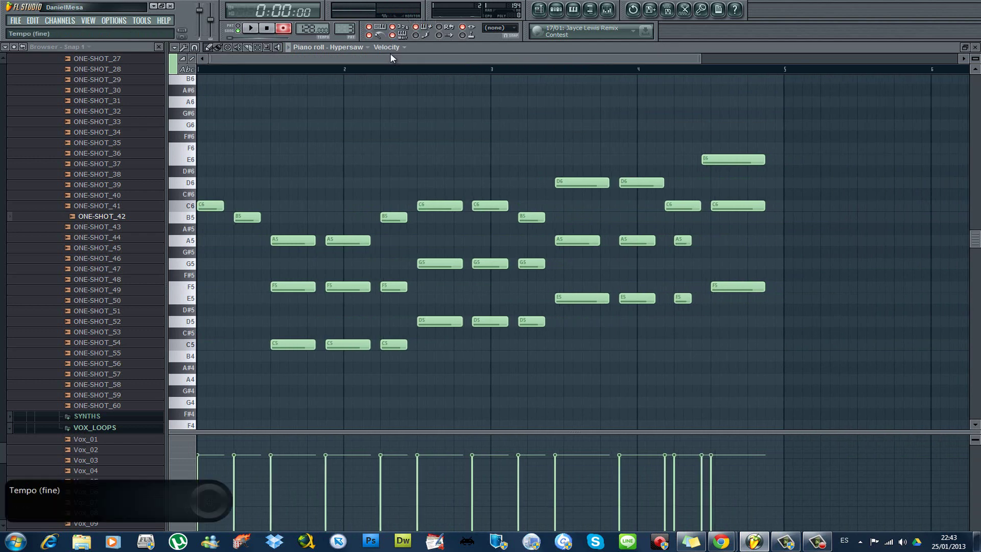
{"action": "key", "text": "r"}
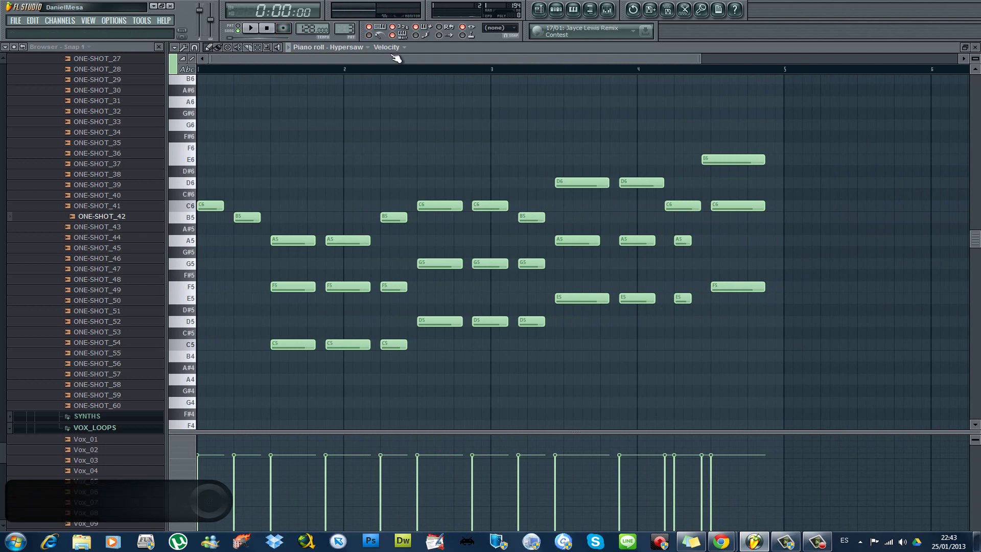
{"action": "key", "text": "space"}
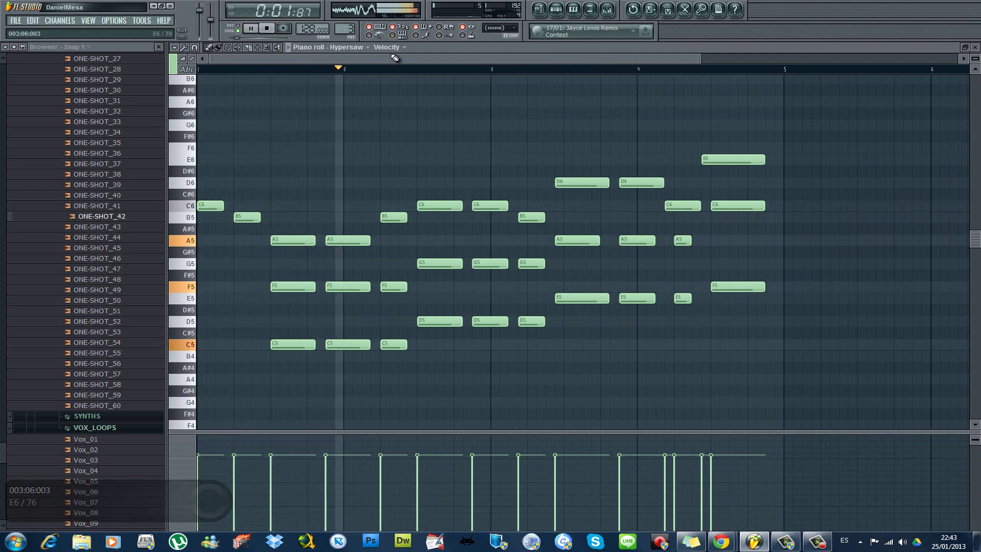
{"action": "left_click_drag", "start_coordinate": [390, 58], "coordinate": [436, 58]}
{"action": "key", "text": "space"}
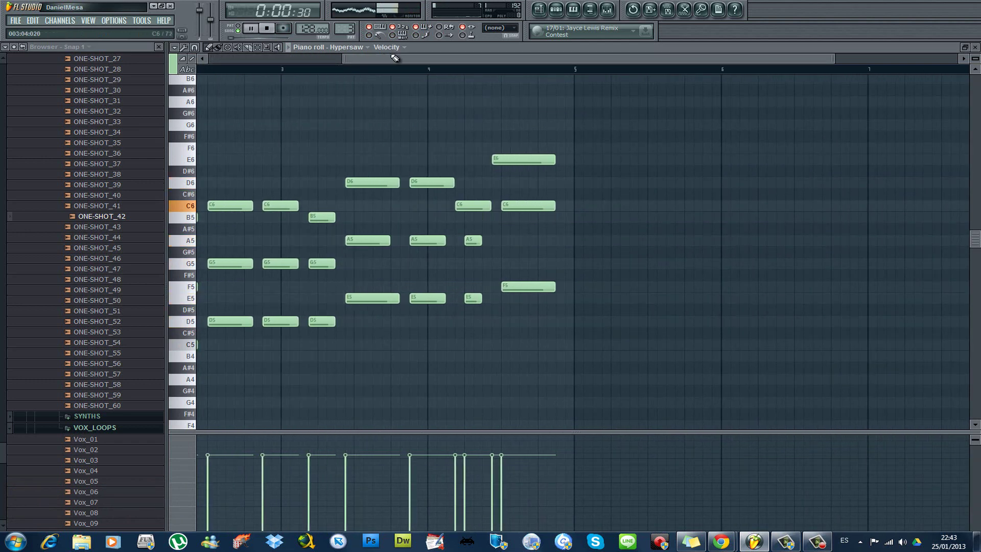
{"action": "key", "text": "space"}
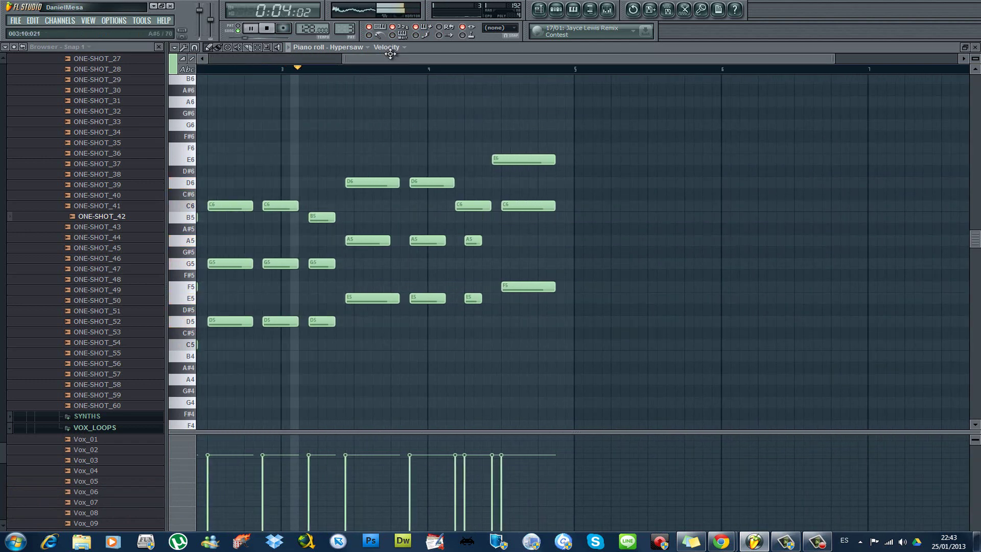
- Move the short B5-G5-D5 chord in bar 3 one step later and listen to the change
{"action": "left_click_drag", "start_coordinate": [323, 234], "coordinate": [320, 350]}
{"action": "key", "text": "space"}
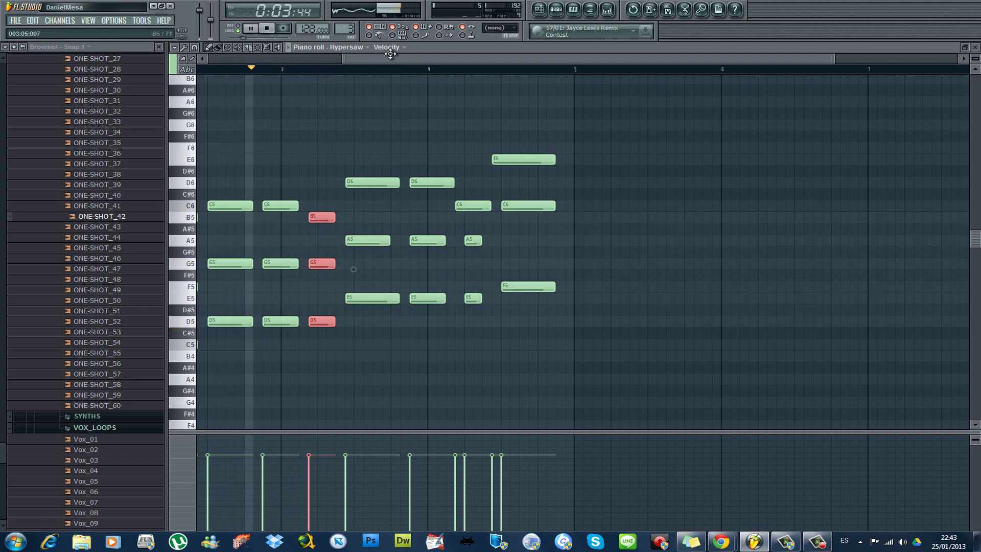
{"action": "left_click_drag", "start_coordinate": [322, 218], "coordinate": [332, 217]}
{"action": "key", "text": "space"}
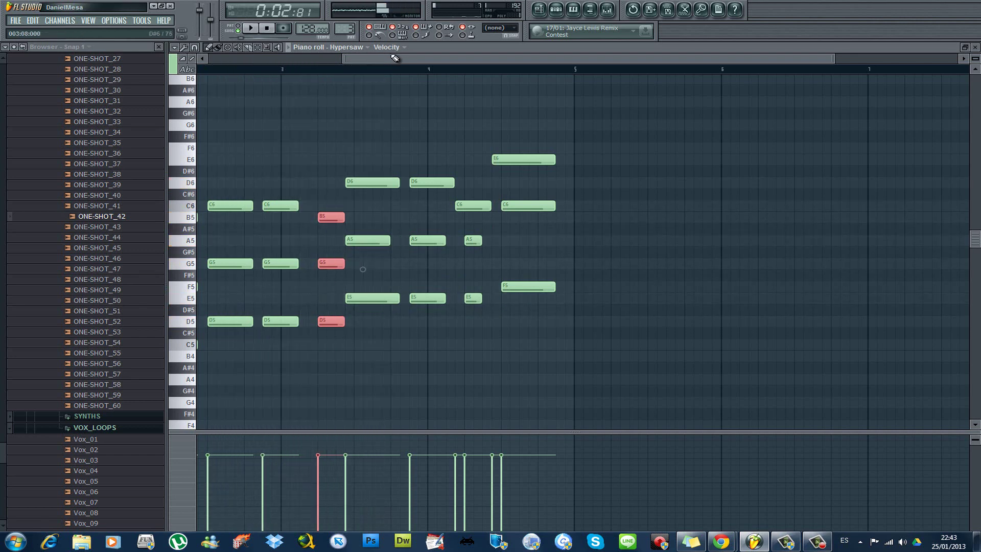
- Move the two D6-A5-E5 chords one step later together and play the section back
{"action": "left_click_drag", "start_coordinate": [380, 155], "coordinate": [450, 349]}
{"action": "key", "text": "space"}
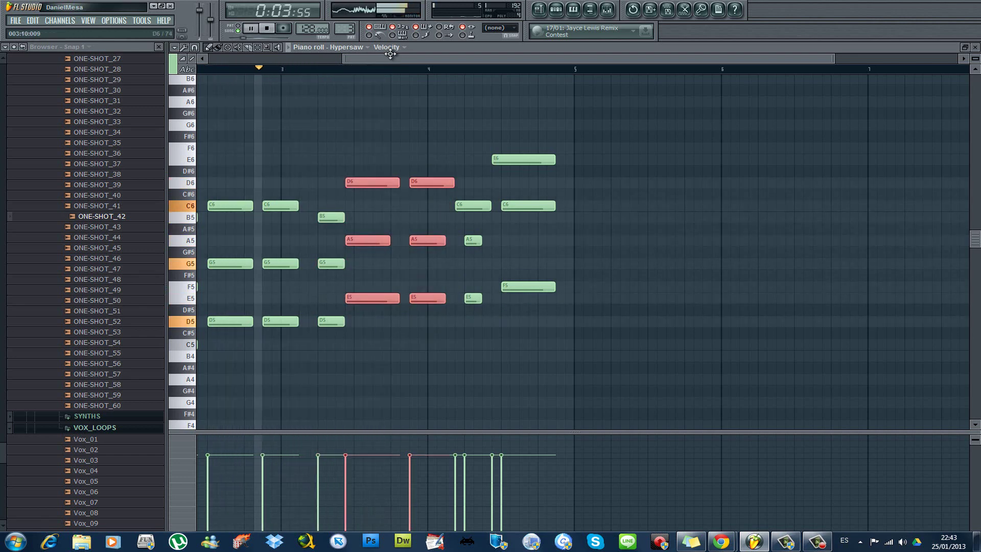
{"action": "key", "text": "shift+Right"}
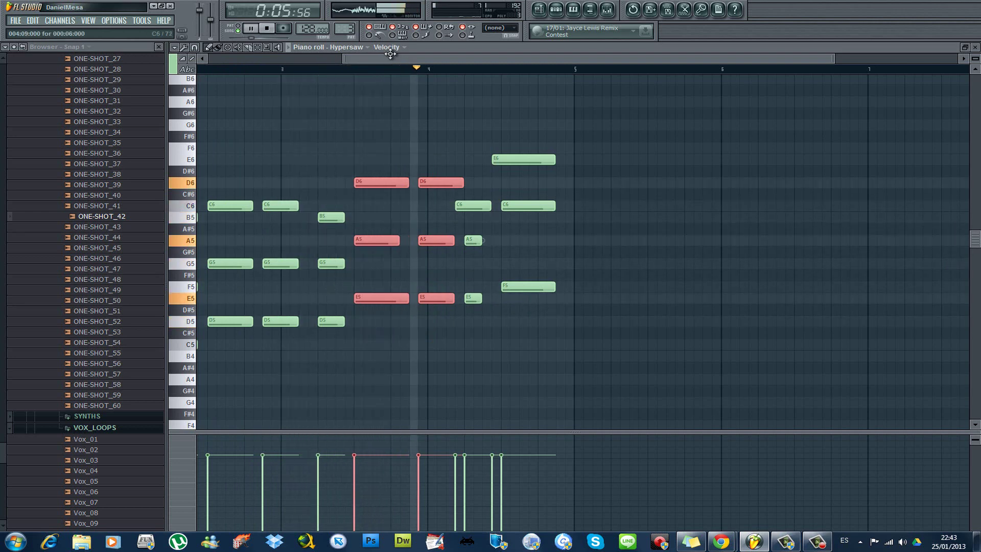
{"action": "key", "text": "space"}
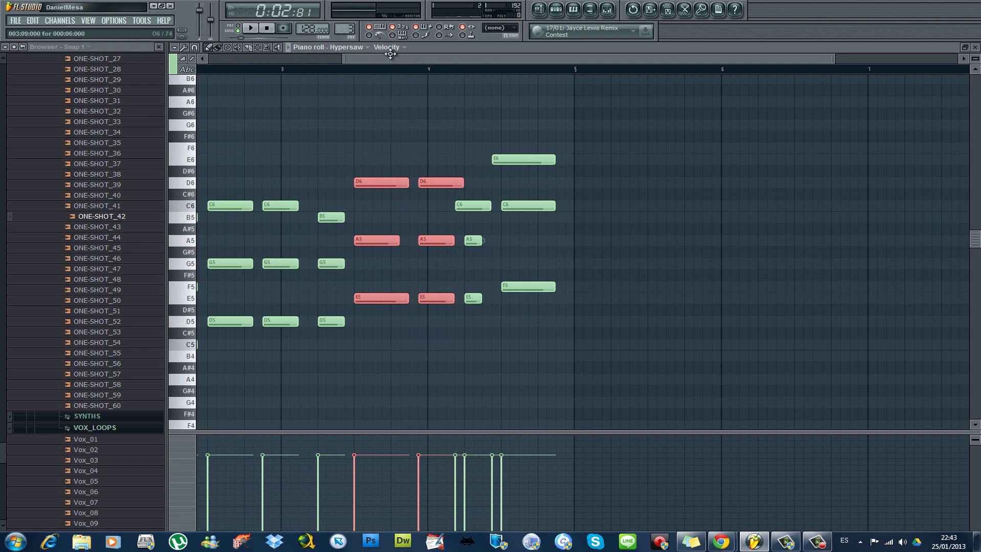
{"action": "left_click", "coordinate": [359, 239]}
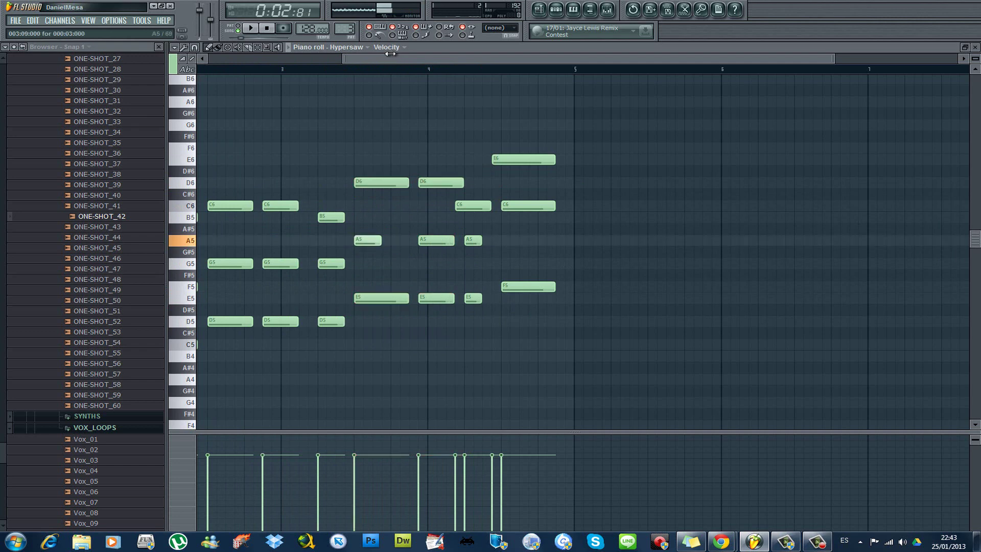
{"action": "key", "text": "ctrl+z"}
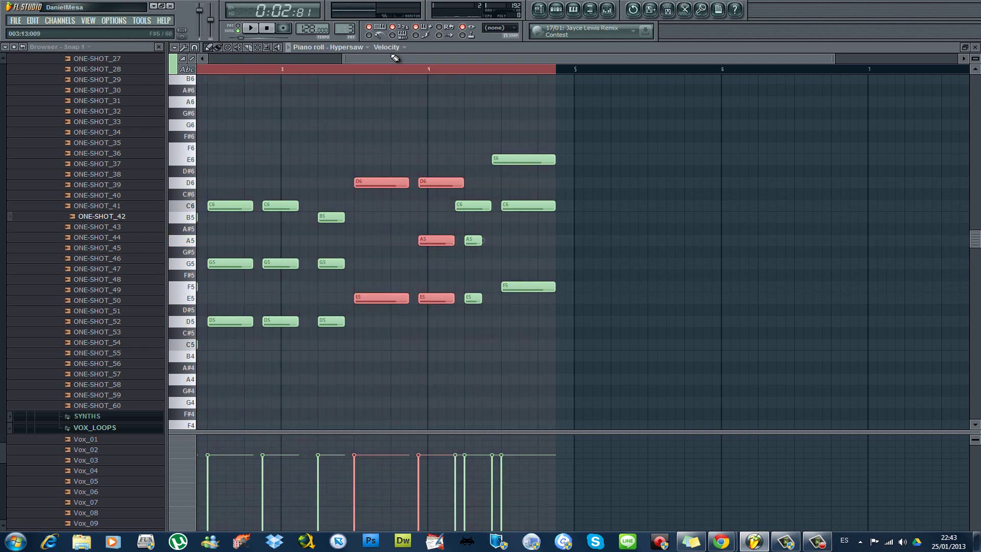
{"action": "key", "text": "ctrl+a"}
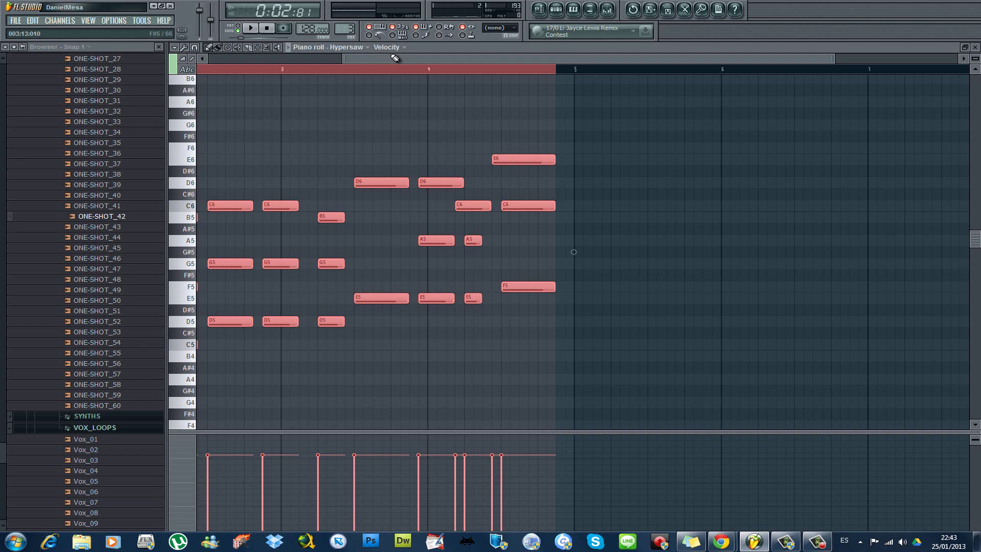
{"action": "key", "text": "ctrl+alt+z"}
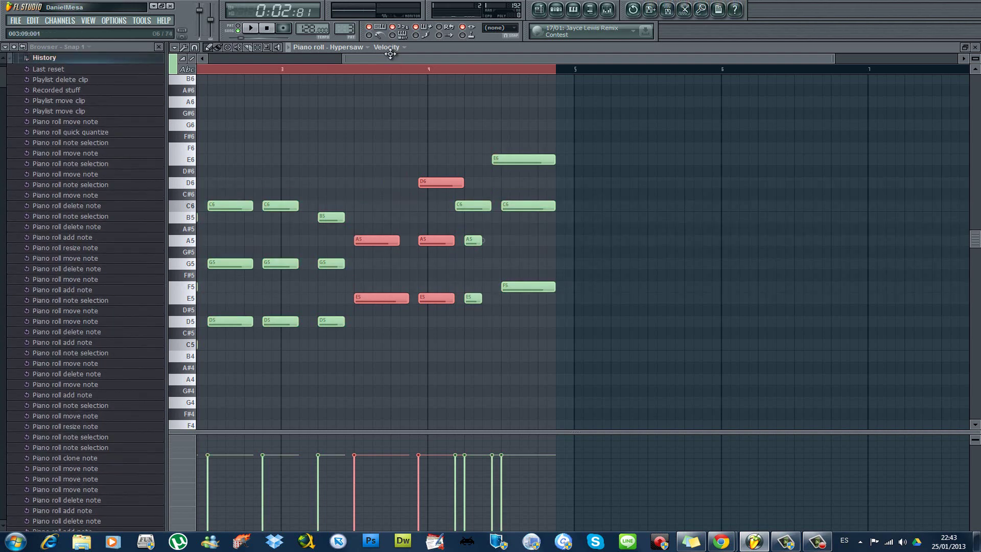
- Shorten the D6 and E5 notes of the first D6-A5-E5 chord to match its A5 note, and play it
{"action": "key", "text": "ctrl+alt+z"}
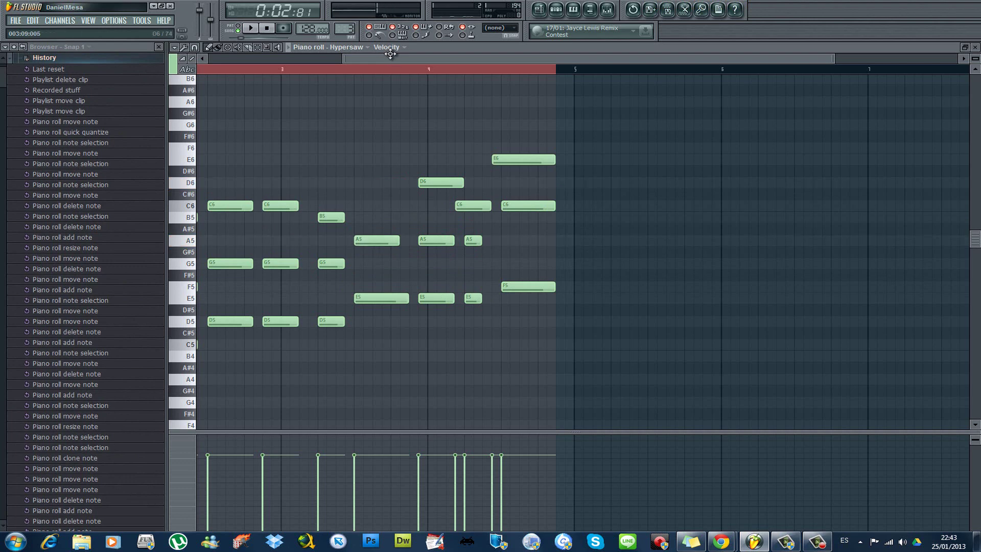
{"action": "key", "text": "ctrl+alt+z"}
{"action": "key", "text": "space"}
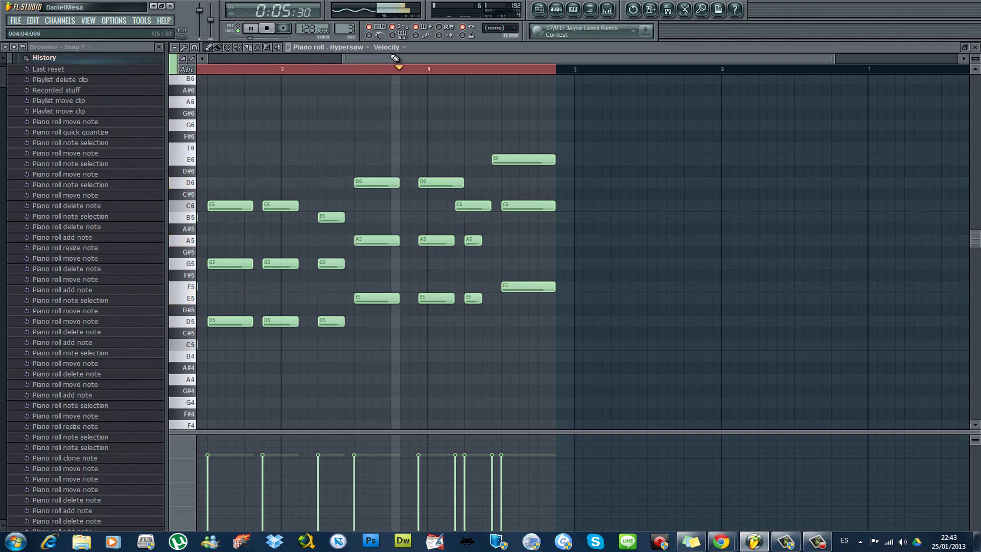
- Move the second D6-A5-E5 chord one step earlier and play the section back
{"action": "key", "text": "space"}
{"action": "key", "text": "ctrl+alt+z"}
{"action": "key", "text": "space"}
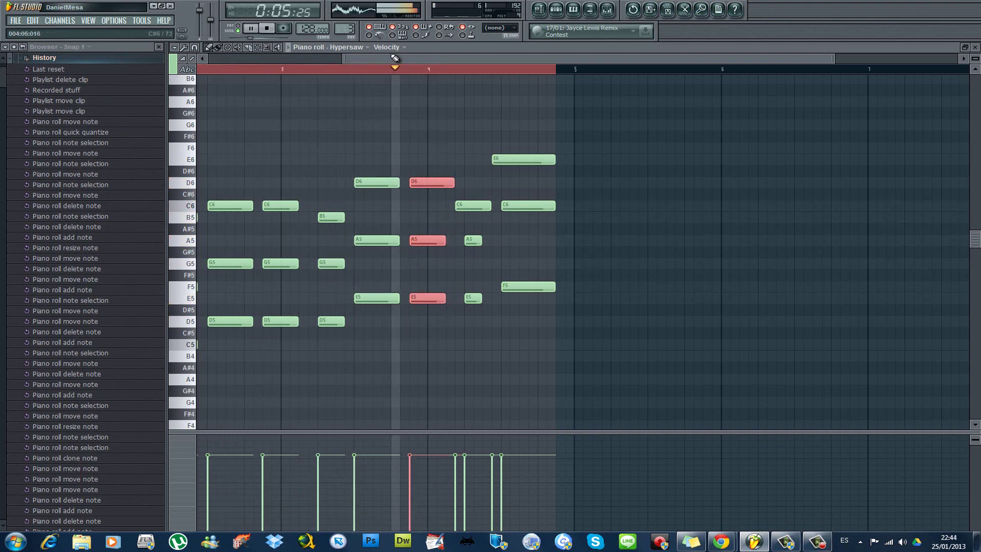
- Replace the C6 note before the last chord with a shorter one aligned with the A5 and E5 below, and play it
{"action": "key", "text": "space"}
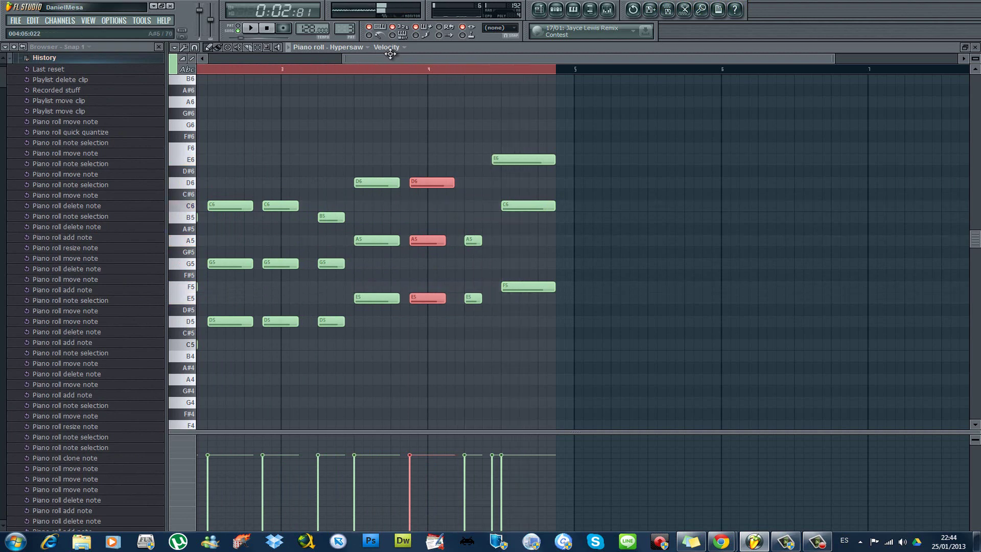
{"action": "key", "text": "ctrl+alt+z"}
{"action": "key", "text": "space"}
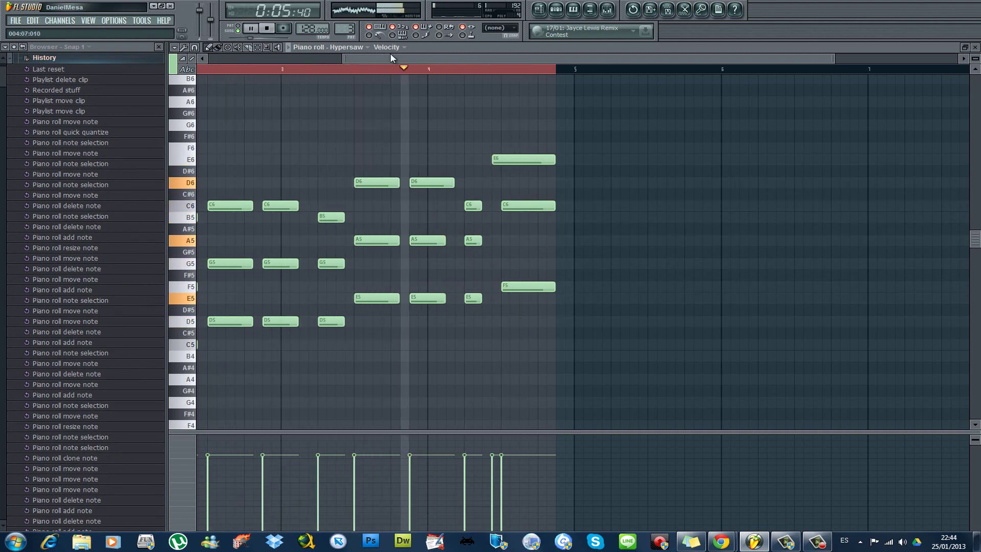
- Align the last chord's E6 note with its C6 at 004:09:000 and shorten it to six steps
{"action": "scroll", "coordinate": [392, 56], "scroll_direction": "right", "scroll_amount": 4}
{"action": "key", "text": "space"}
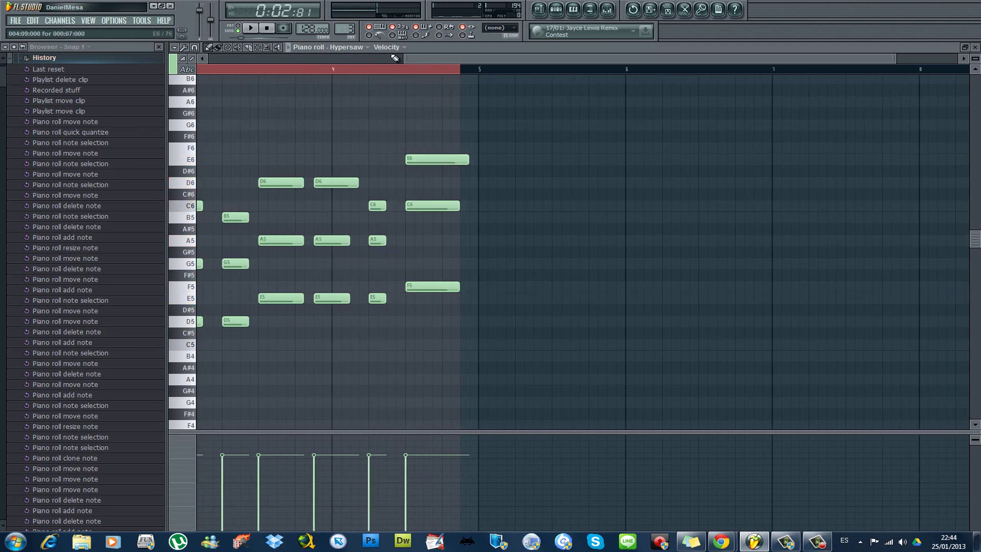
{"action": "left_click", "coordinate": [429, 206]}
{"action": "left_click", "coordinate": [413, 159]}
{"action": "left_click", "coordinate": [429, 206]}
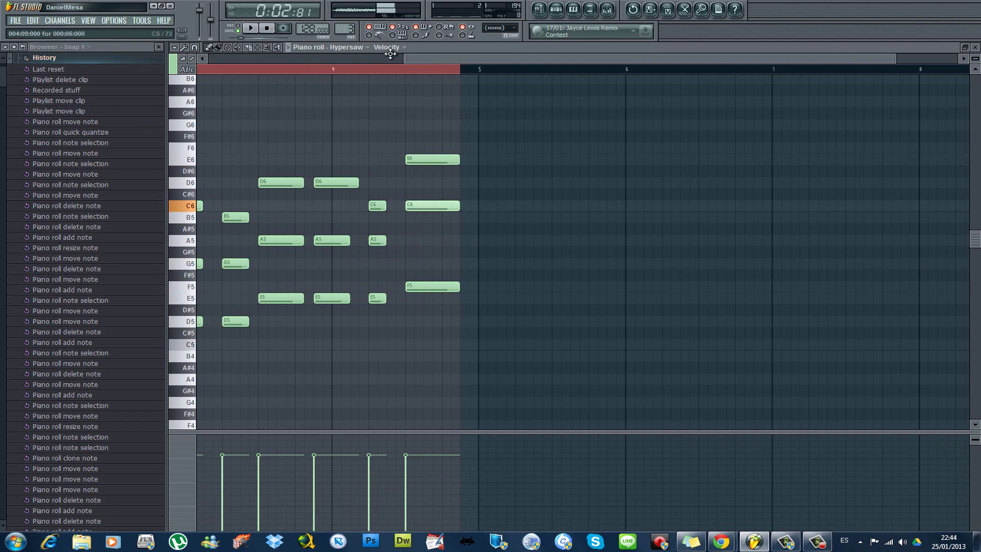
- Change the last chord's F5 note to G5, six steps long, and play back the melody
{"action": "left_click", "coordinate": [413, 263]}
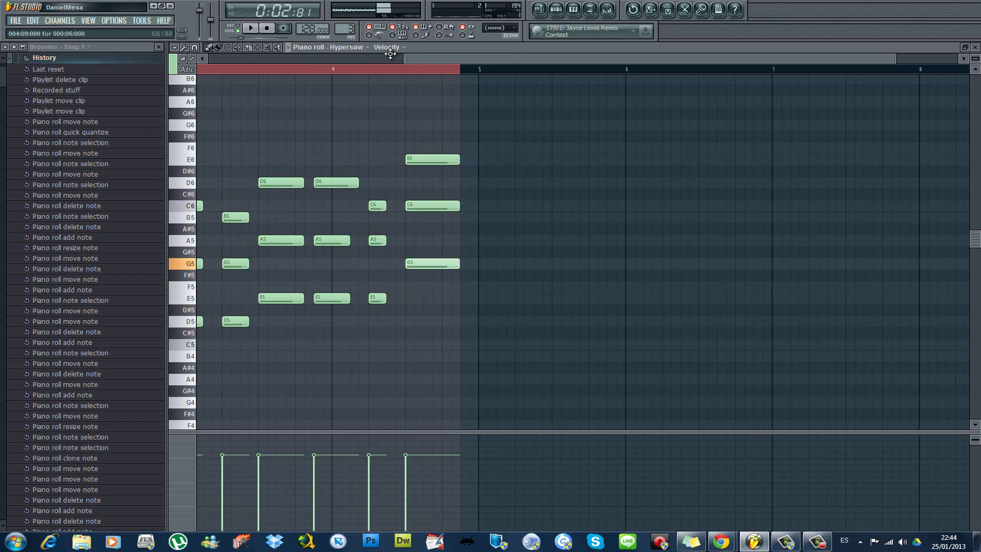
{"action": "key", "text": "space"}
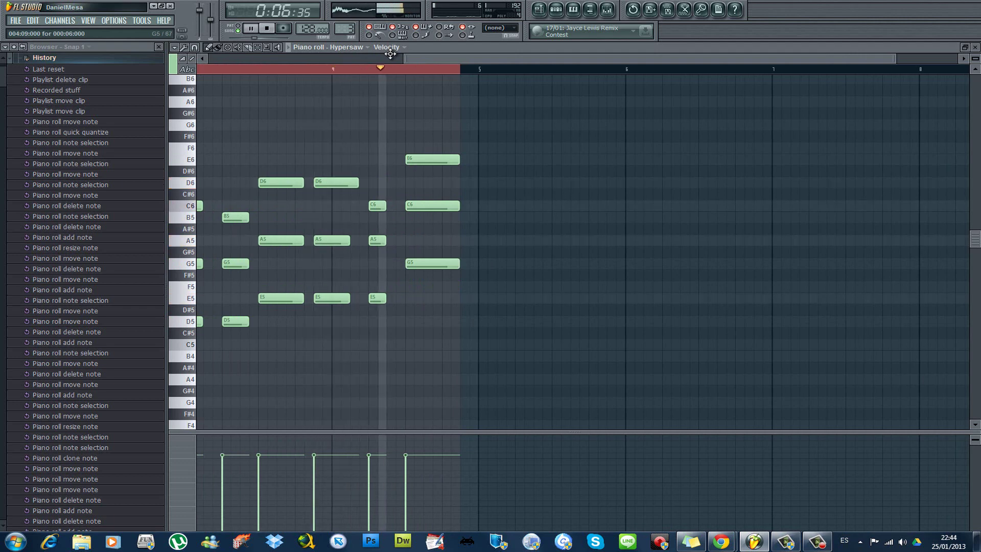
{"action": "key", "text": "space"}
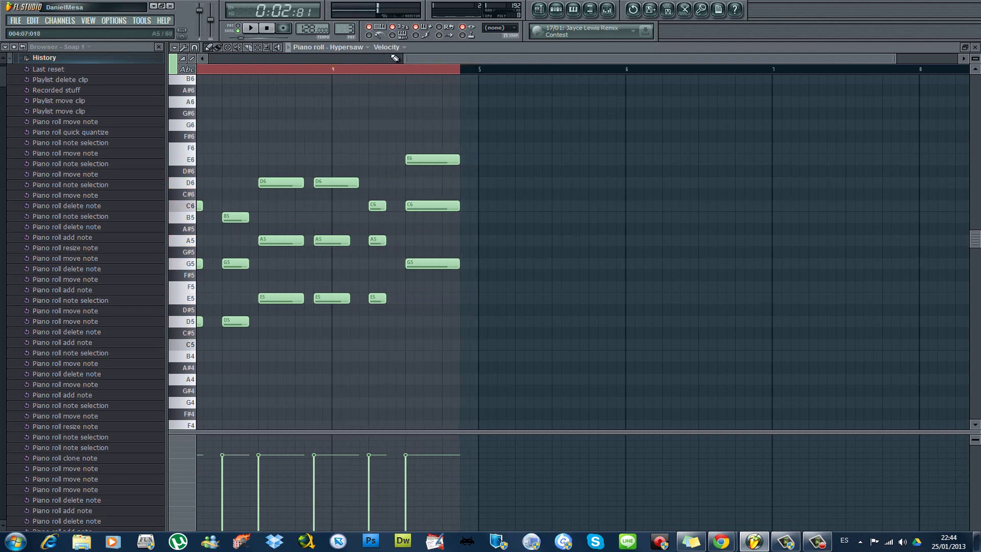
{"action": "key", "text": "space"}
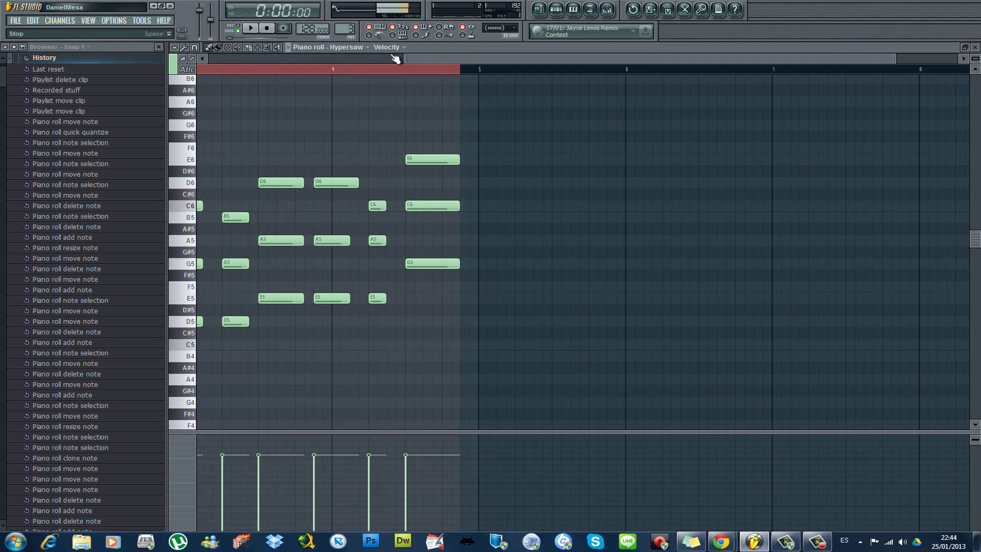
- Play back the melody and lengthen the second C6-G5-D5 chord to five steps
{"action": "key", "text": "space"}
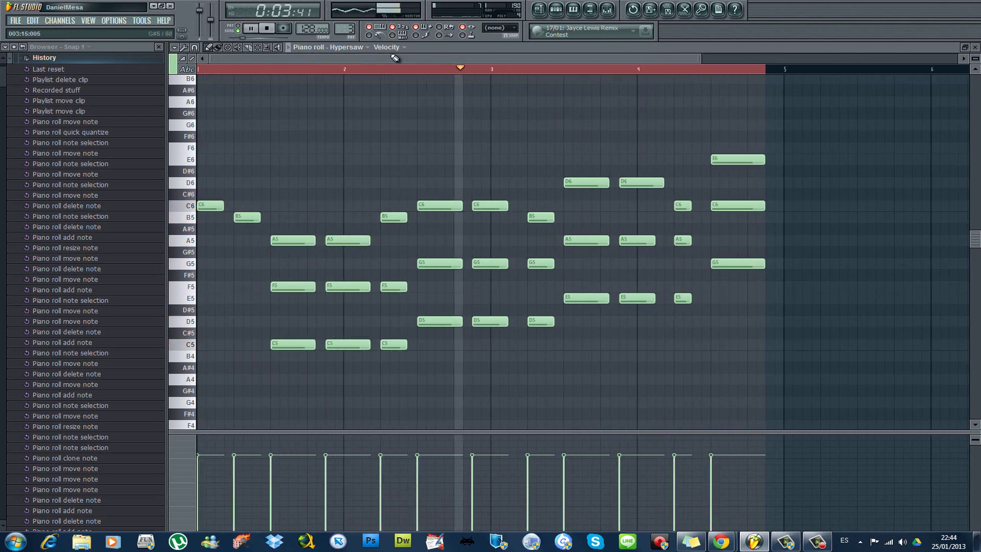
{"action": "key", "text": "space"}
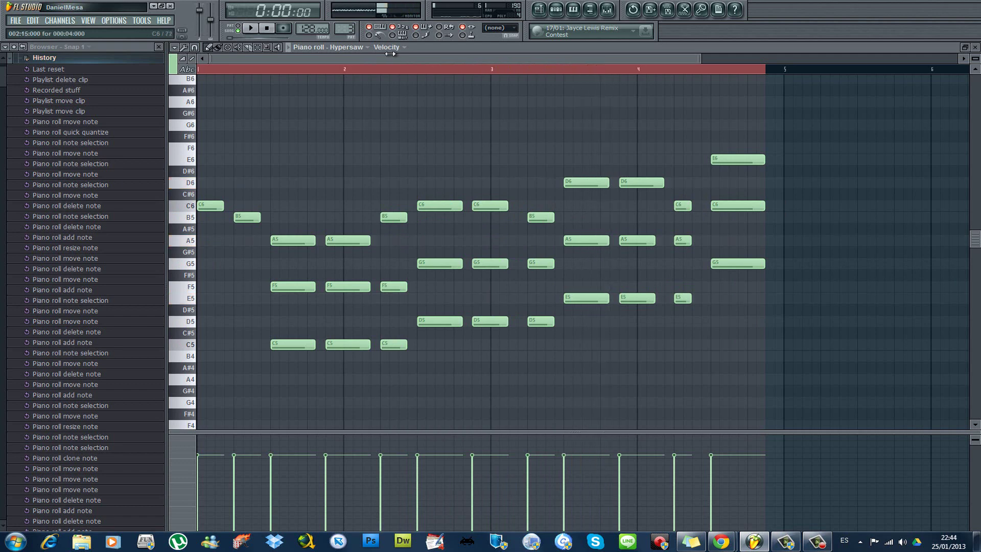
{"action": "mouse_move", "coordinate": [504, 199]}
{"action": "left_mouse_down"}
{"action": "mouse_move", "coordinate": [495, 335]}
{"action": "mouse_move", "coordinate": [516, 322]}
{"action": "left_mouse_up"}
{"action": "key", "text": "space"}
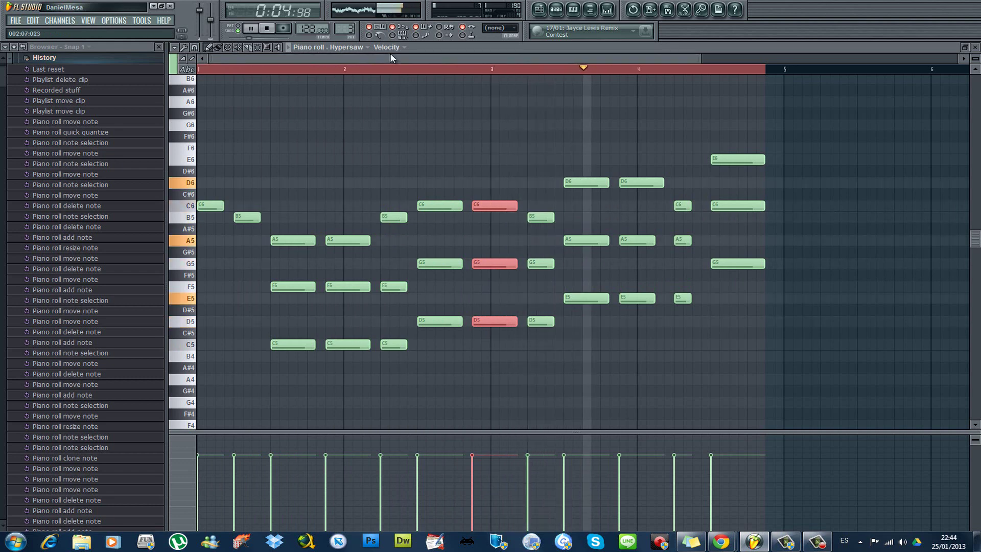
- Lengthen the short C6-A5-E5 chord before the last chord to three steps and replay the melody
{"action": "left_click_drag", "start_coordinate": [393, 59], "coordinate": [505, 58]}
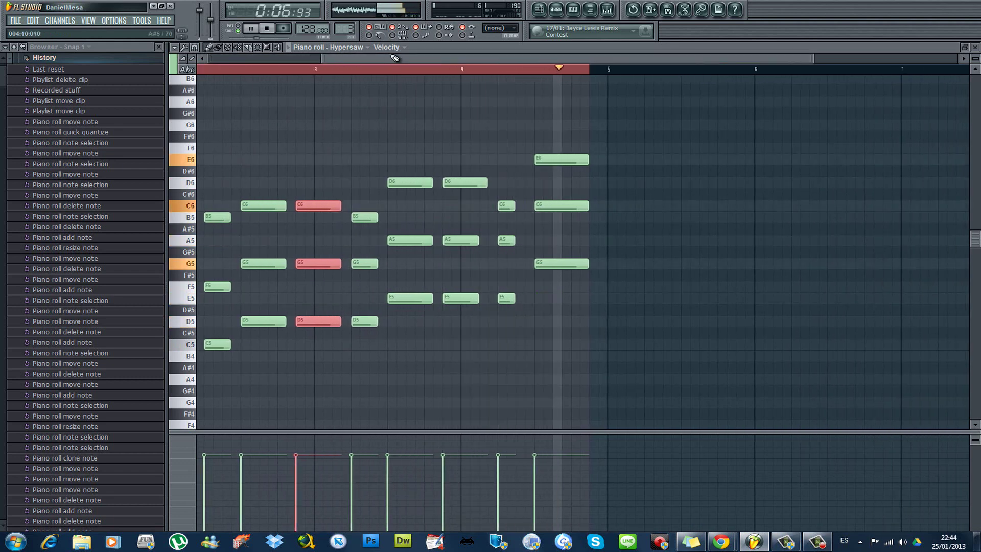
{"action": "key", "text": "space"}
{"action": "left_click_drag", "start_coordinate": [502, 194], "coordinate": [512, 298]}
{"action": "key", "text": "space"}
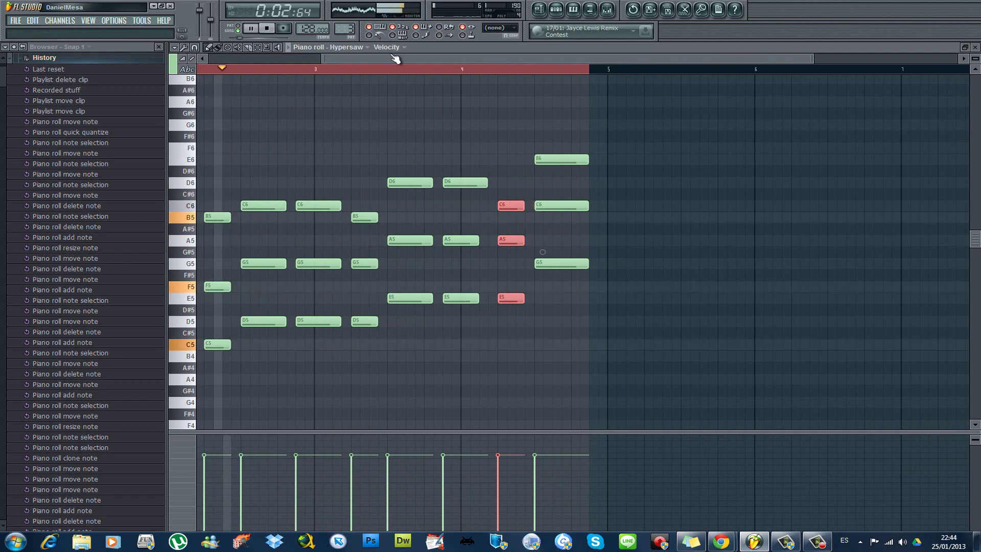
- Place a second Pattern 3 clip at bar 5 on Track 1 of the playlist and make it unique
{"action": "key", "text": "F5"}
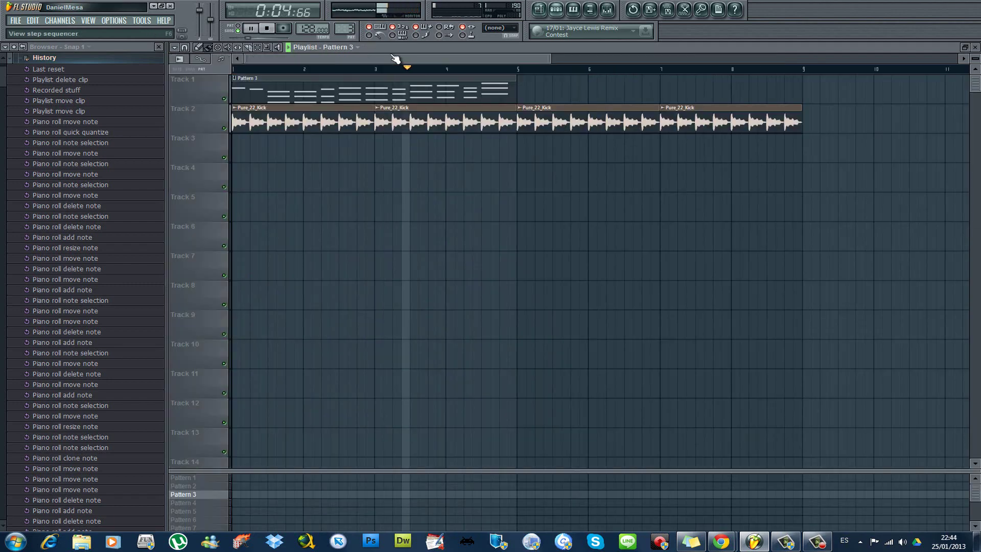
{"action": "key", "text": "F6"}
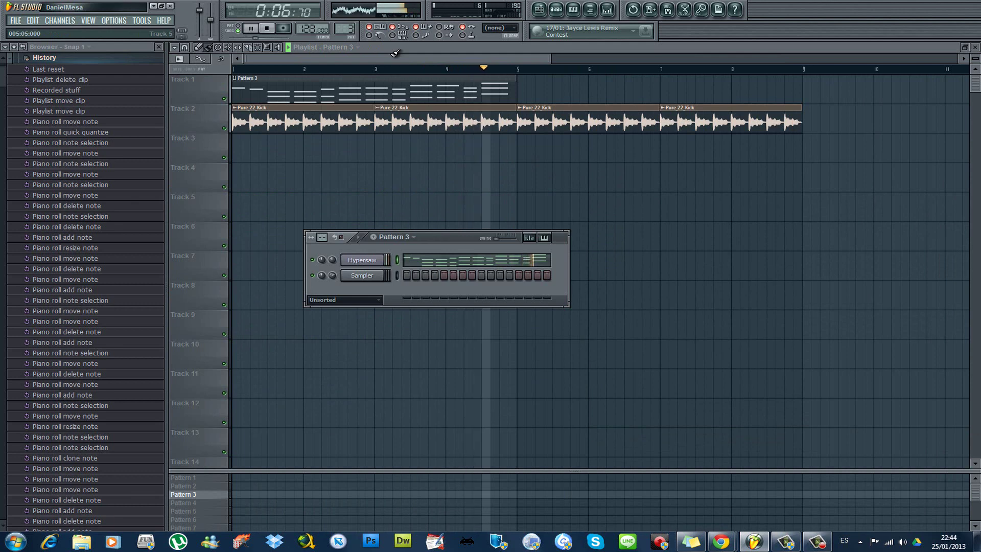
{"action": "key", "text": "space"}
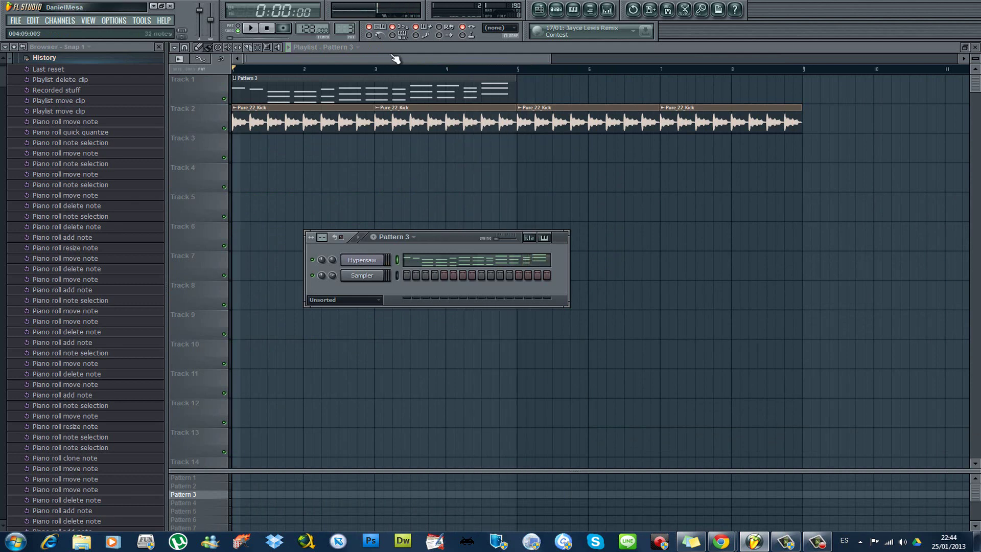
{"action": "key", "text": "F7"}
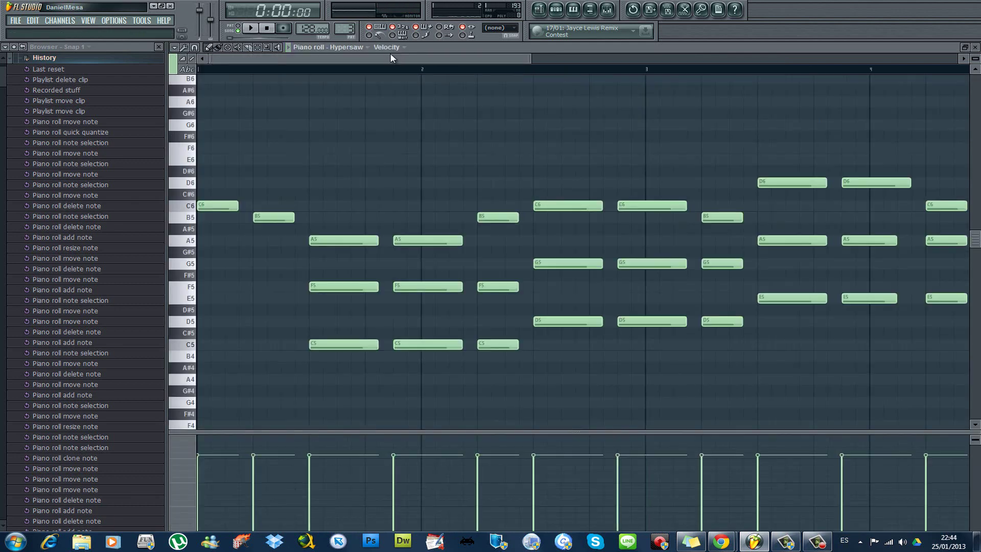
{"action": "key", "text": "F5"}
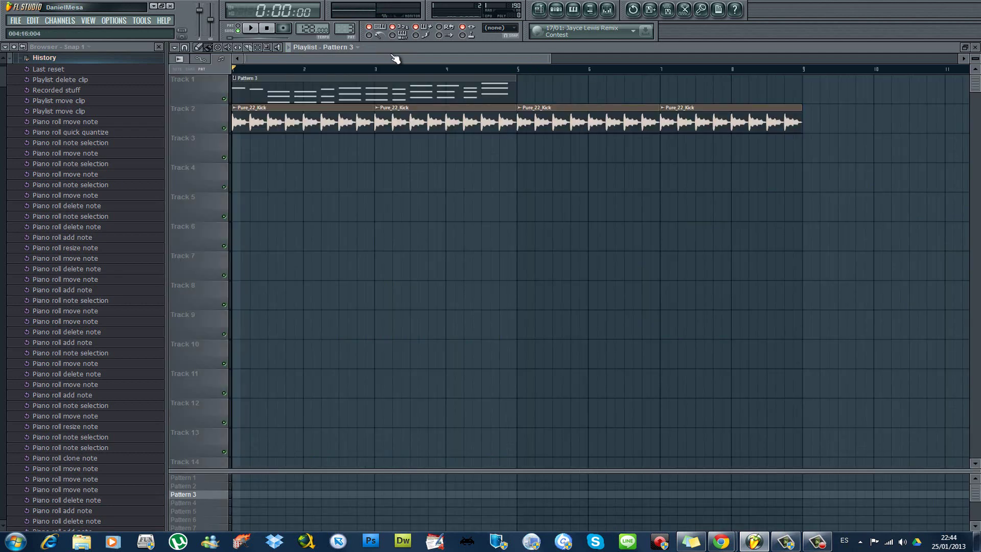
{"action": "left_click", "coordinate": [520, 78]}
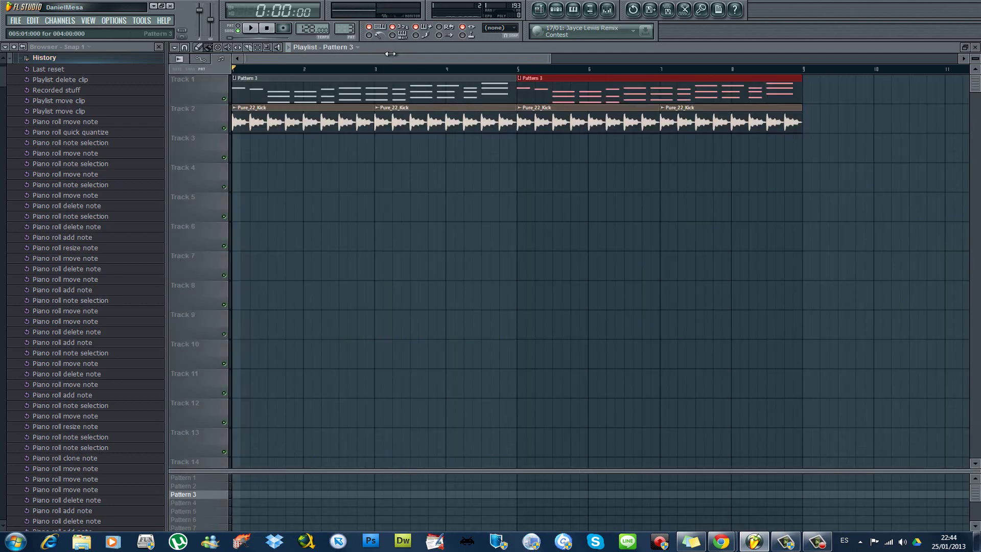
{"action": "left_click", "coordinate": [520, 78]}
{"action": "left_click", "coordinate": [543, 135]}
- Open Pattern 4's Hypersaw notes in the piano roll and listen to its closing chords in bars 3 and 4
{"action": "key", "text": "F6"}
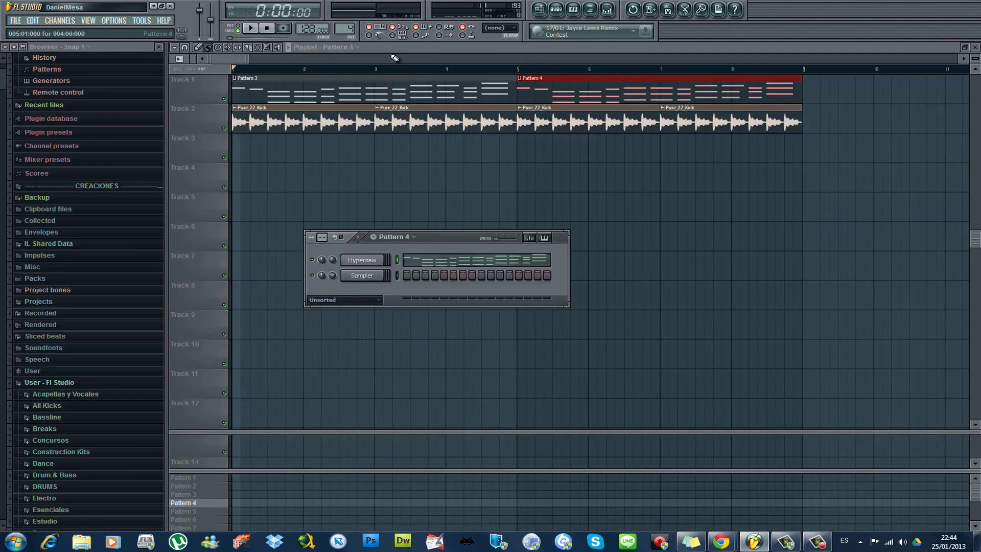
{"action": "key", "text": "F7"}
{"action": "scroll", "coordinate": [390, 54], "scroll_direction": "down", "scroll_amount": 5}
{"action": "scroll", "coordinate": [391, 54], "scroll_direction": "up", "scroll_amount": 2}
{"action": "scroll", "coordinate": [391, 54], "scroll_direction": "up", "scroll_amount": 2}
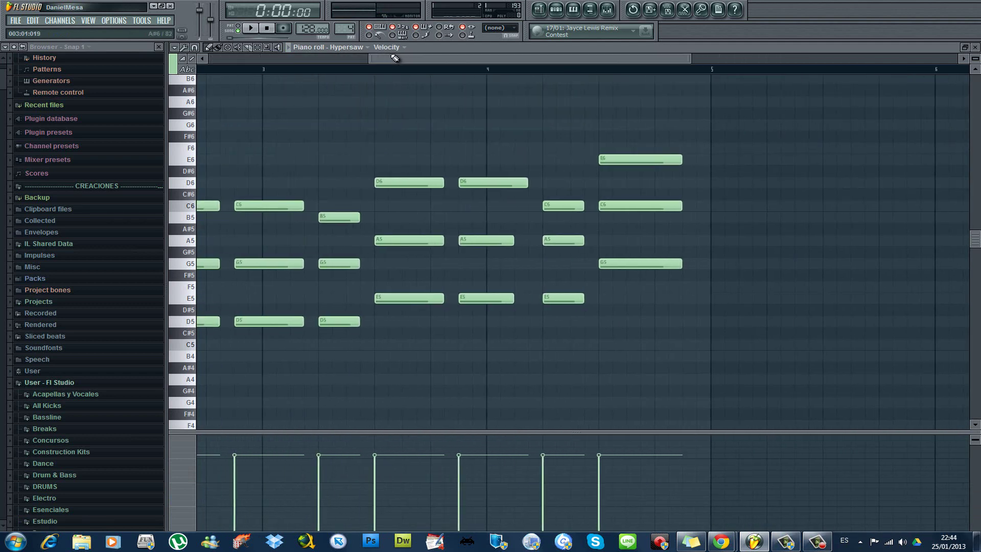
{"action": "key", "text": "space"}
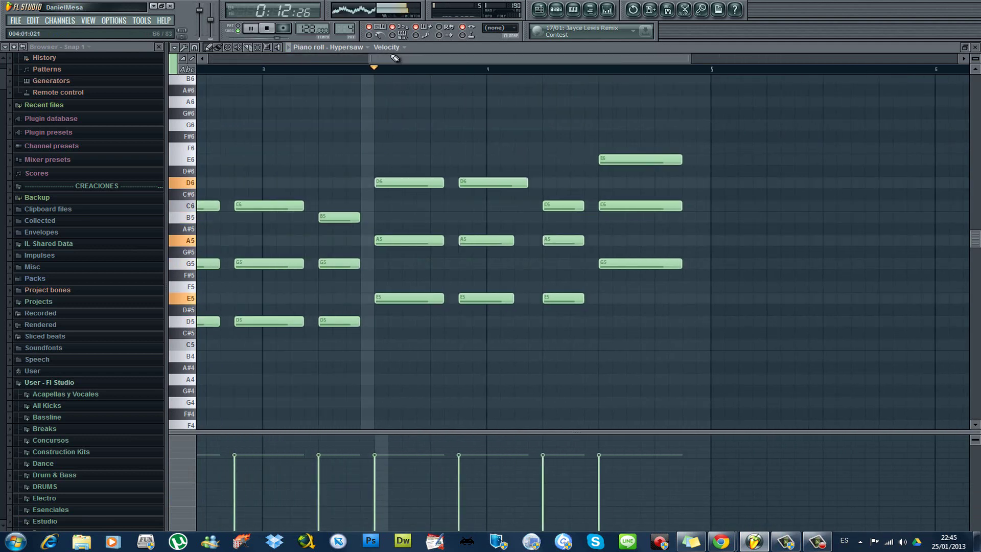
{"action": "key", "text": "space"}
{"action": "scroll", "coordinate": [394, 57], "scroll_direction": "up", "scroll_amount": 7}
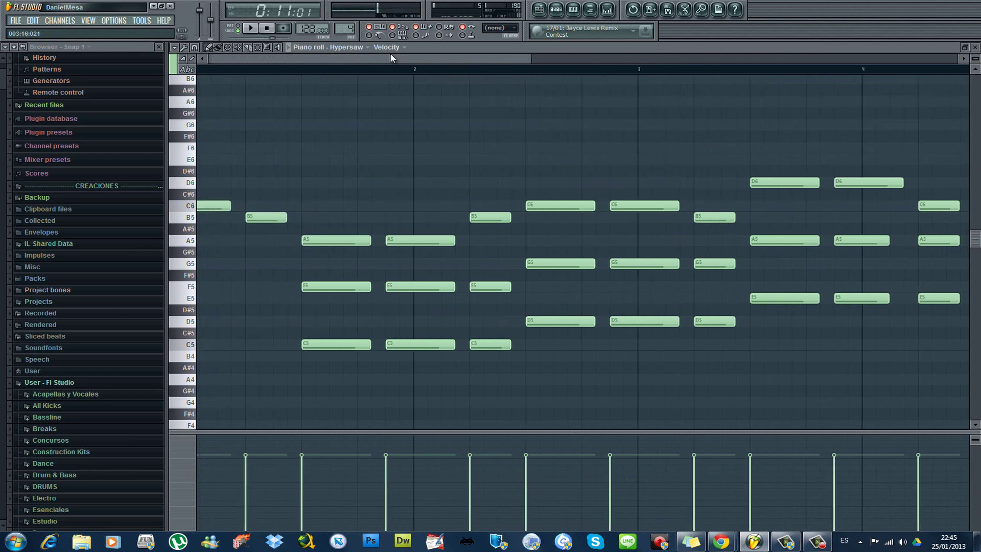
{"action": "key", "text": "space"}
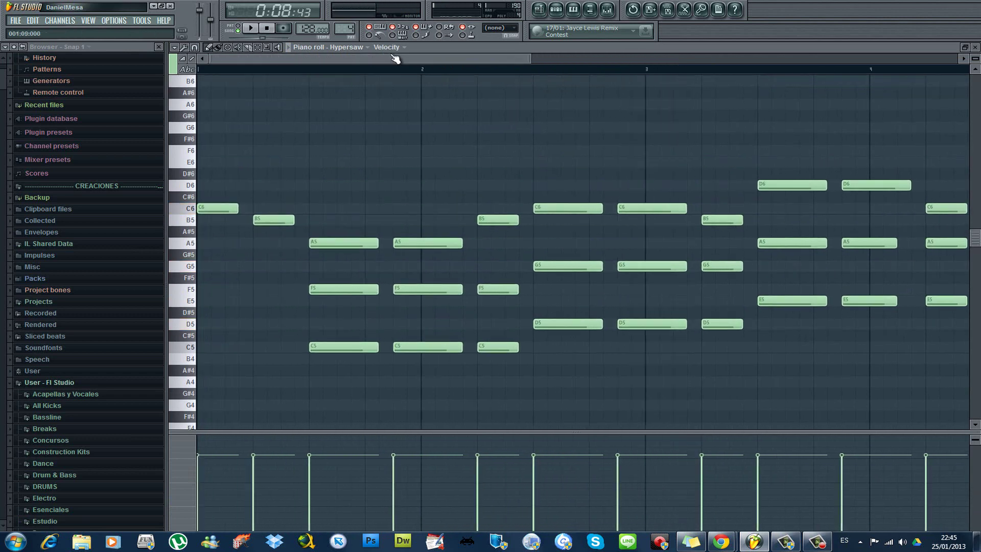
{"action": "scroll", "coordinate": [392, 58], "scroll_direction": "down", "scroll_amount": 5}
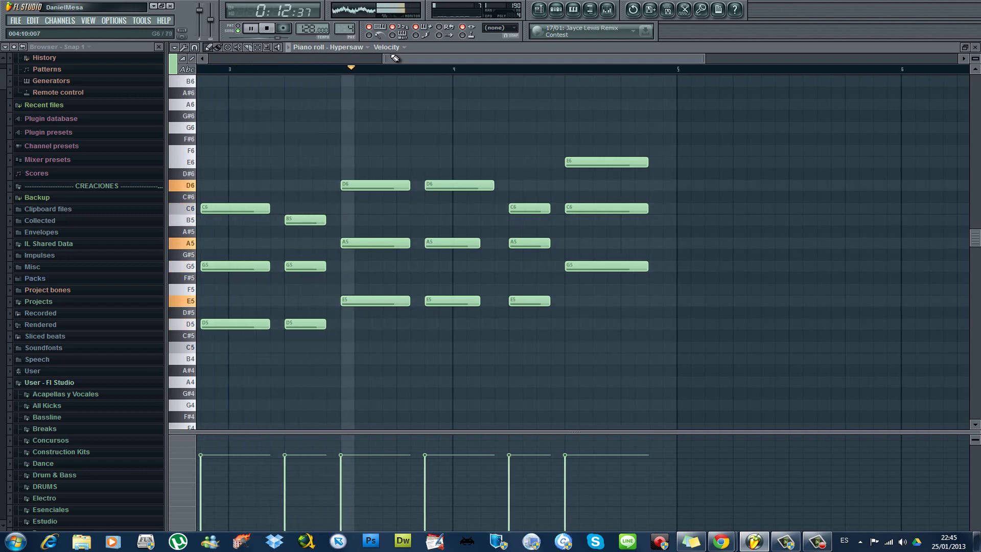
{"action": "key", "text": "space"}
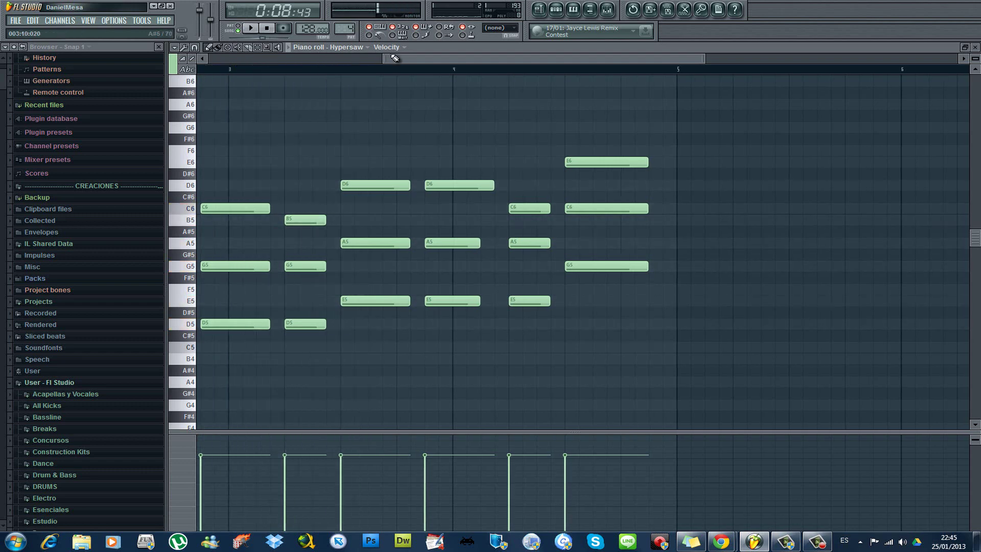
- Replace the D6 note of the first D6-A5-E5 chord with a five-step B5 and play it back
{"action": "left_click_drag", "start_coordinate": [334, 209], "coordinate": [320, 209]}
{"action": "right_click", "coordinate": [320, 209]}
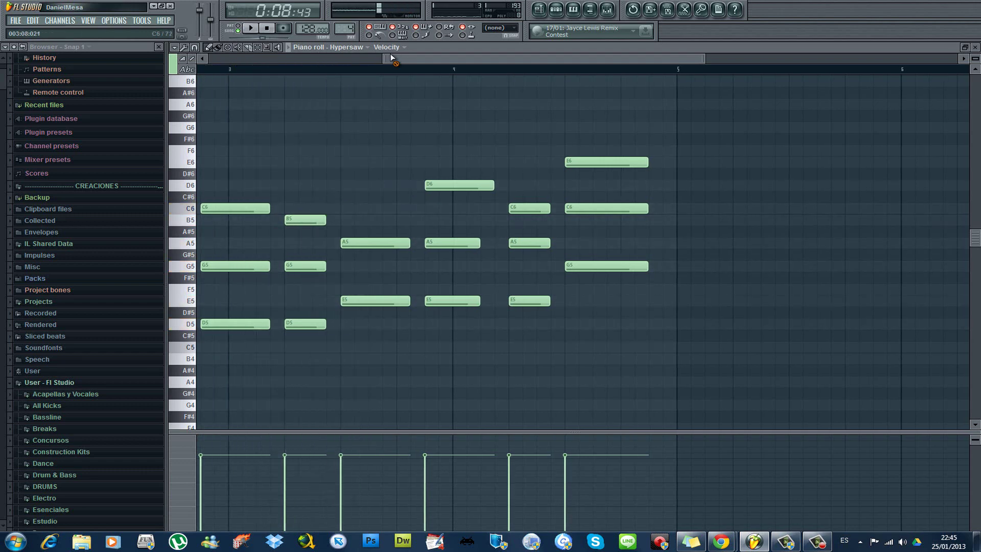
{"action": "left_click", "coordinate": [347, 221]}
{"action": "key", "text": "space"}
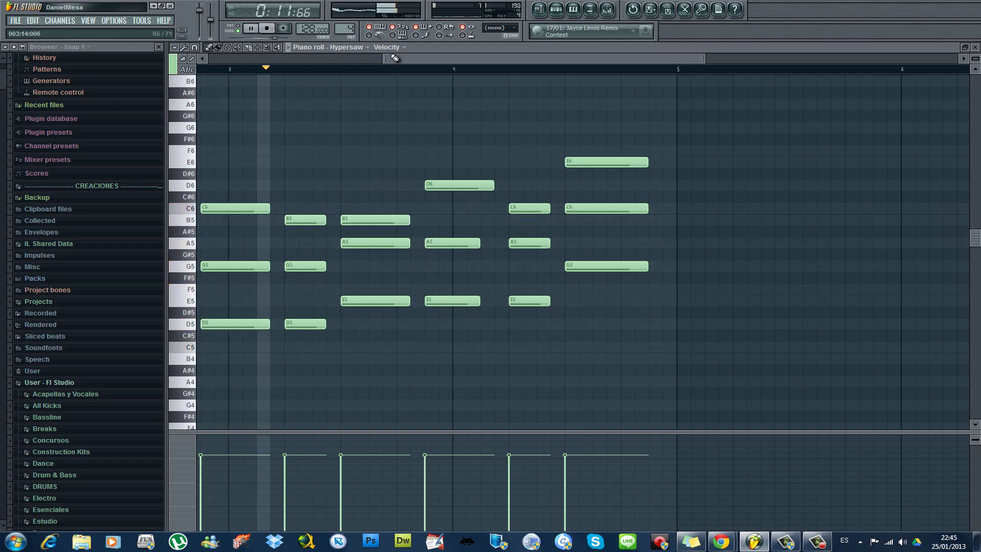
{"action": "key", "text": "space"}
- Change the A5 note of the B5-A5-E5 chord to G5 and play the section
{"action": "left_click_drag", "start_coordinate": [381, 244], "coordinate": [381, 256]}
{"action": "key", "text": "shift+Down"}
{"action": "key", "text": "space"}
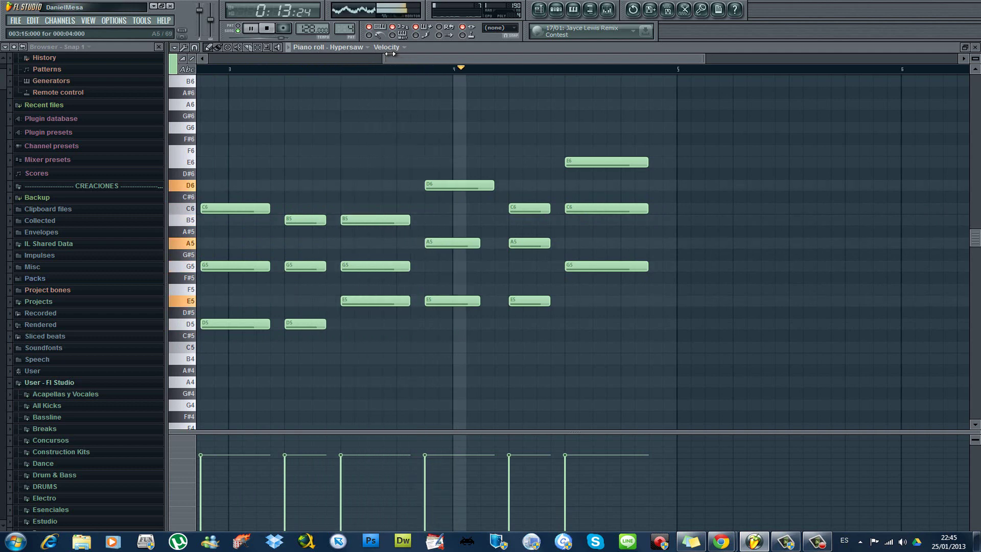
{"action": "key", "text": "space"}
- Change the remaining D6-A5-E5 chord to B5-G5-E5, with its B5 four steps long, and play the section
{"action": "left_click", "coordinate": [429, 266]}
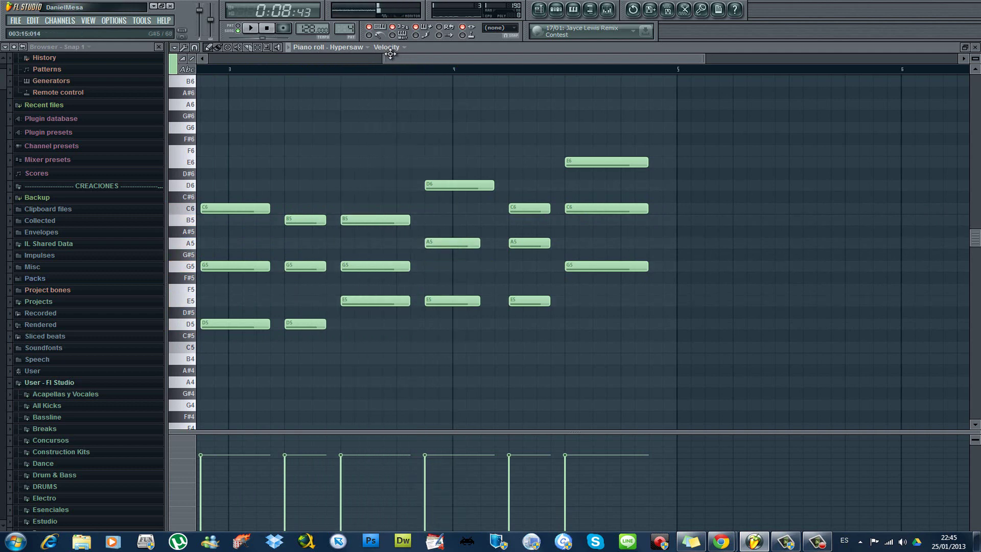
{"action": "left_click", "coordinate": [429, 266]}
{"action": "left_click", "coordinate": [429, 220]}
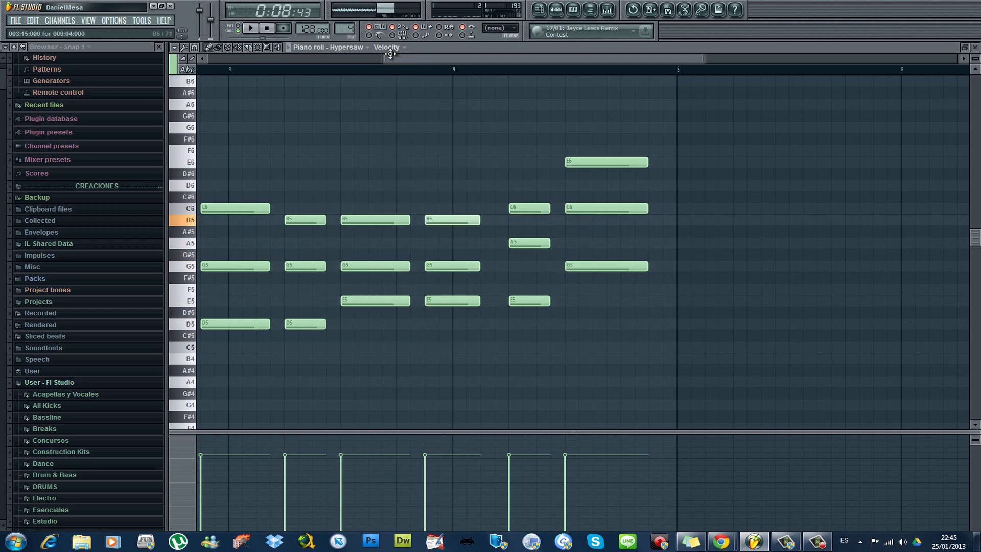
{"action": "key", "text": "space"}
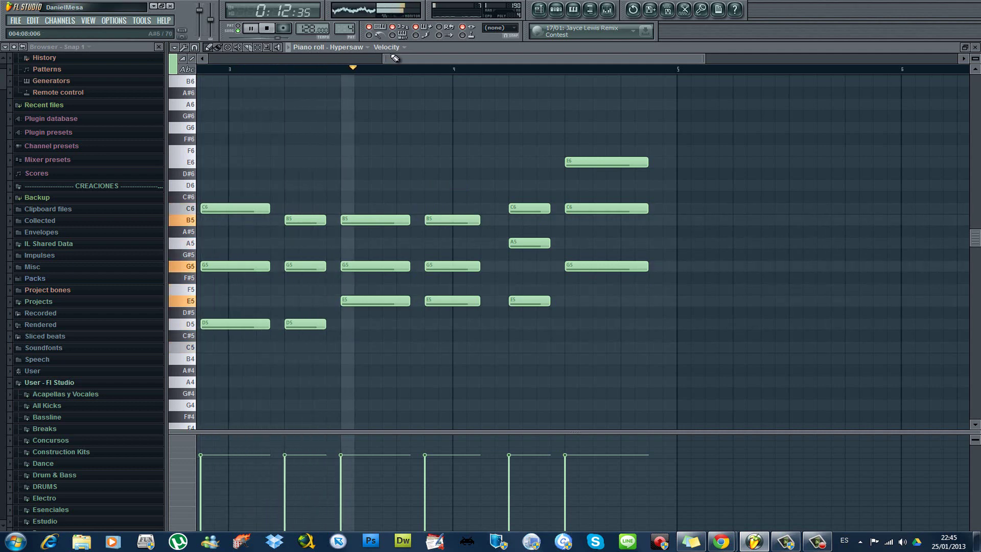
{"action": "key", "text": "space"}
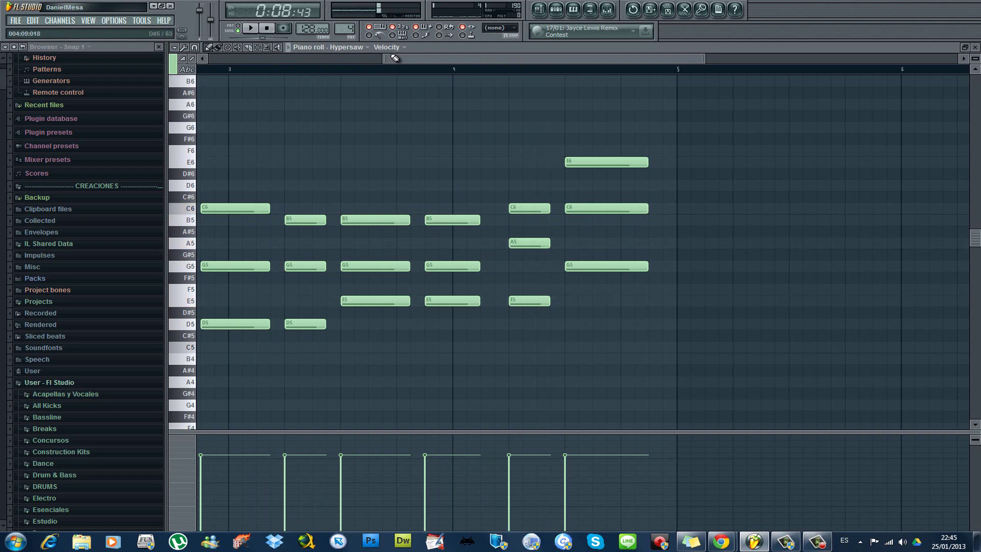
- Add a six-step A5 note to the last chord and change its G5 note to E5
{"action": "key", "text": "shift+Down"}
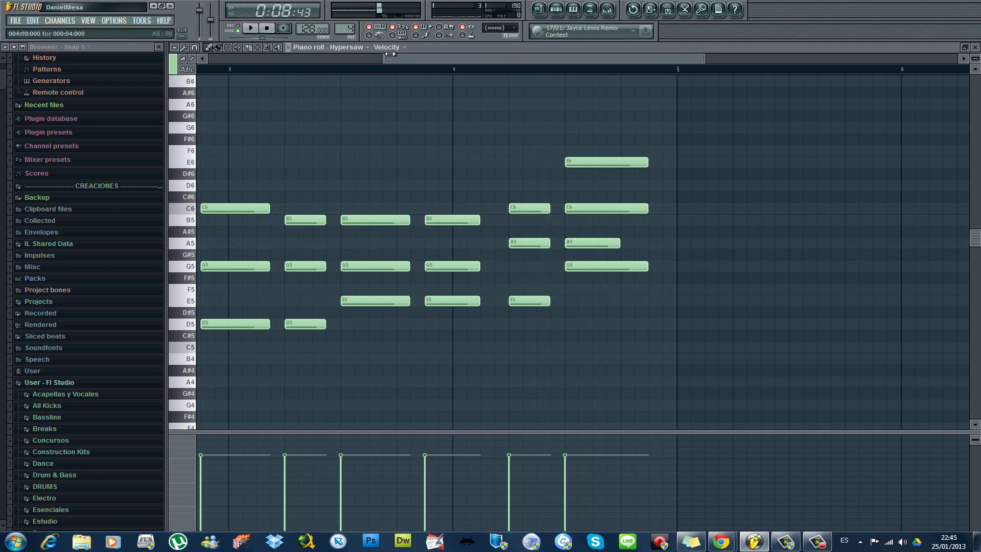
{"action": "key", "text": "shift+Down"}
{"action": "key", "text": "shift+Down"}
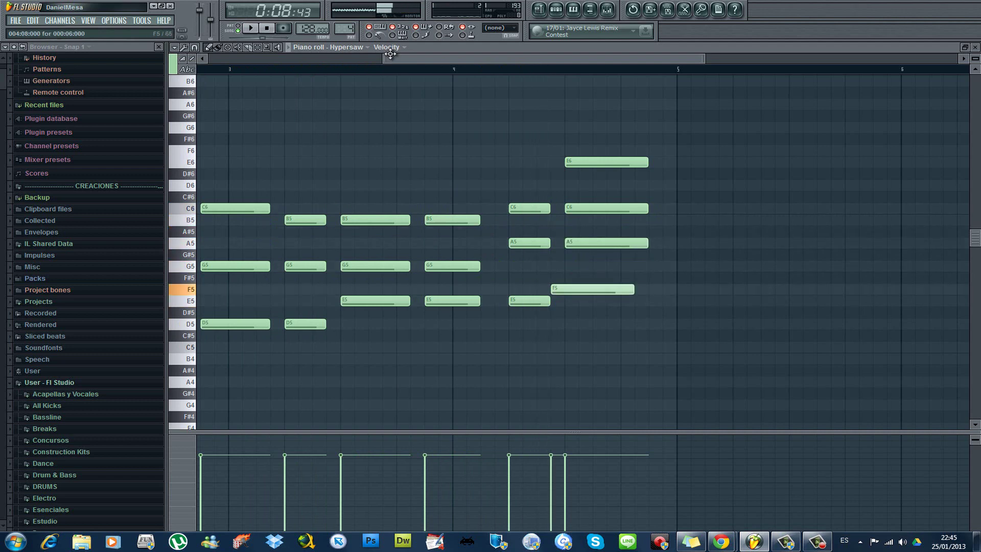
{"action": "key", "text": "shift+Down"}
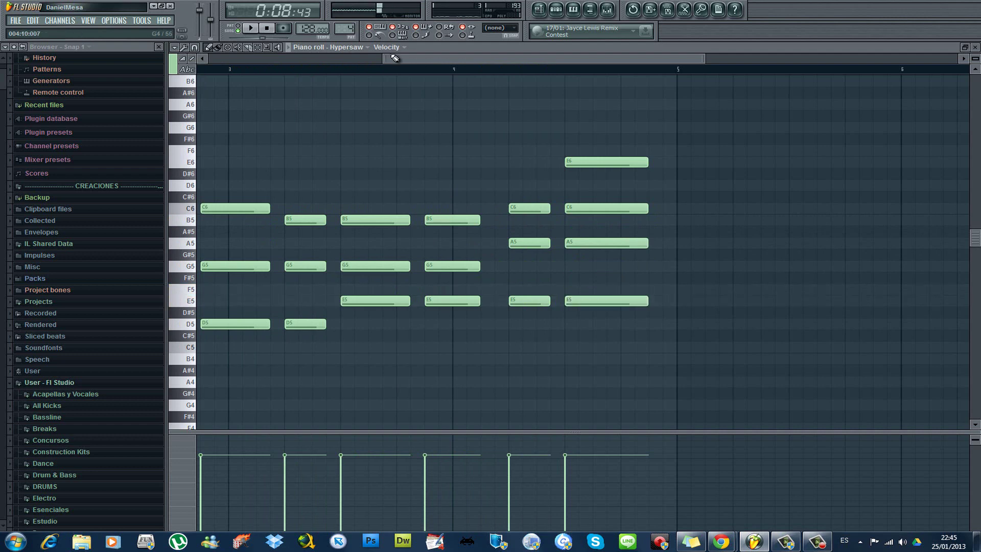
- Add a six-step A4 note to the last chord, start playback, and delete the chord's C6 and E6 notes
{"action": "left_click", "coordinate": [573, 382]}
{"action": "key", "text": "space"}
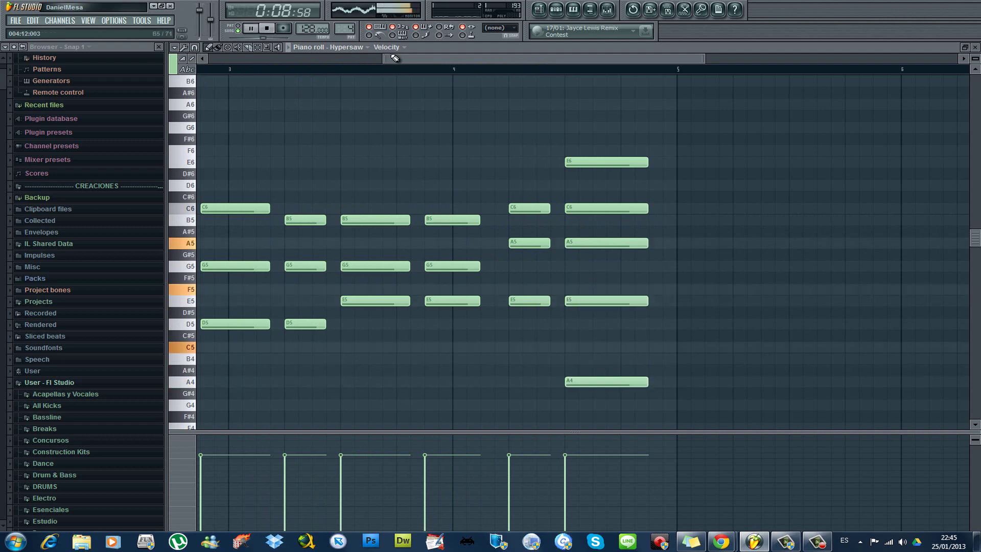
{"action": "right_click", "coordinate": [639, 208]}
{"action": "right_click", "coordinate": [640, 162]}
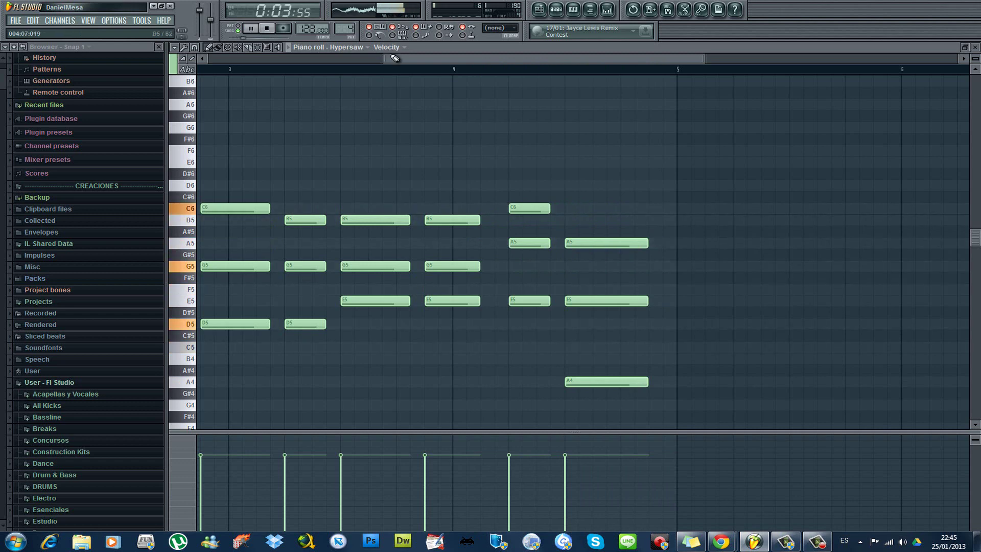
- Lengthen the second B5-G5-E5 chord to five steps
{"action": "left_click_drag", "start_coordinate": [486, 316], "coordinate": [463, 215]}
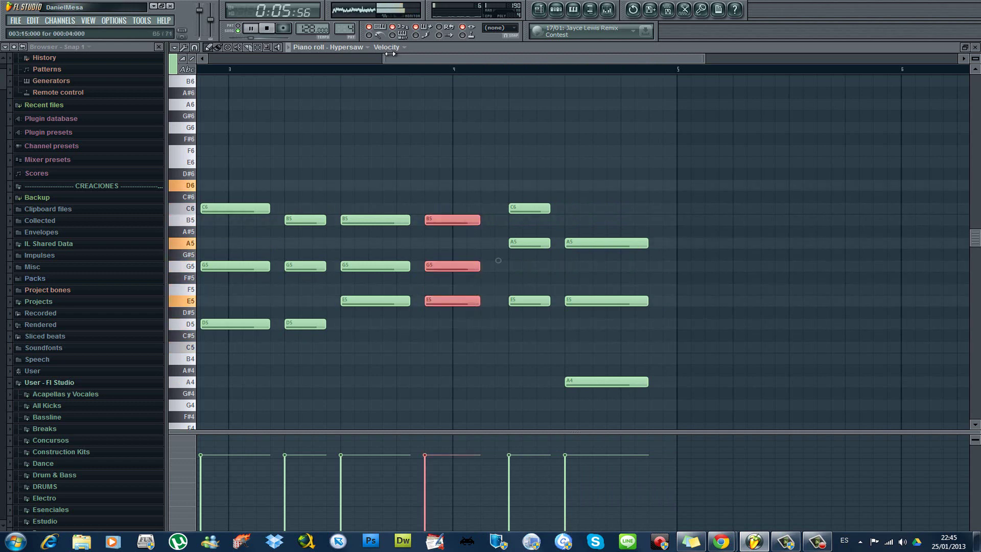
{"action": "left_click_drag", "start_coordinate": [498, 260], "coordinate": [512, 260]}
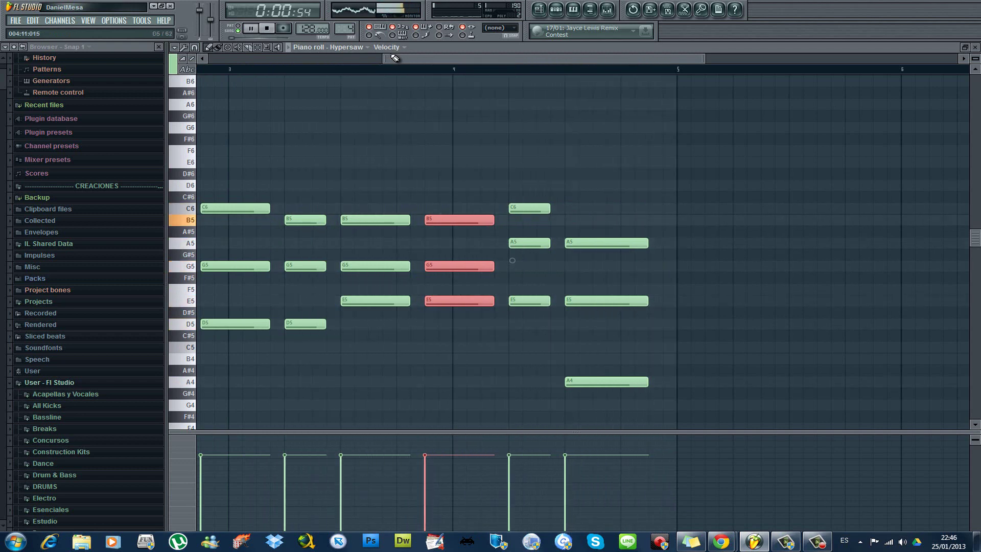
- Try F#5, G5 and E5 as the last chord's middle note and settle on a six-step G5
{"action": "right_click", "coordinate": [575, 301]}
{"action": "left_click", "coordinate": [575, 278]}
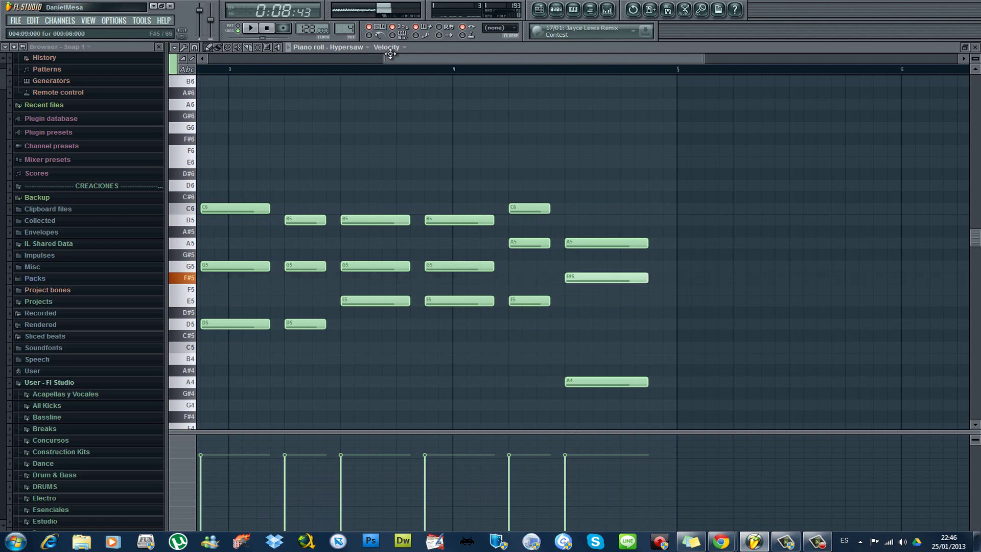
{"action": "right_click", "coordinate": [574, 278]}
{"action": "left_click", "coordinate": [575, 266]}
{"action": "right_click", "coordinate": [574, 266]}
{"action": "left_click", "coordinate": [574, 301]}
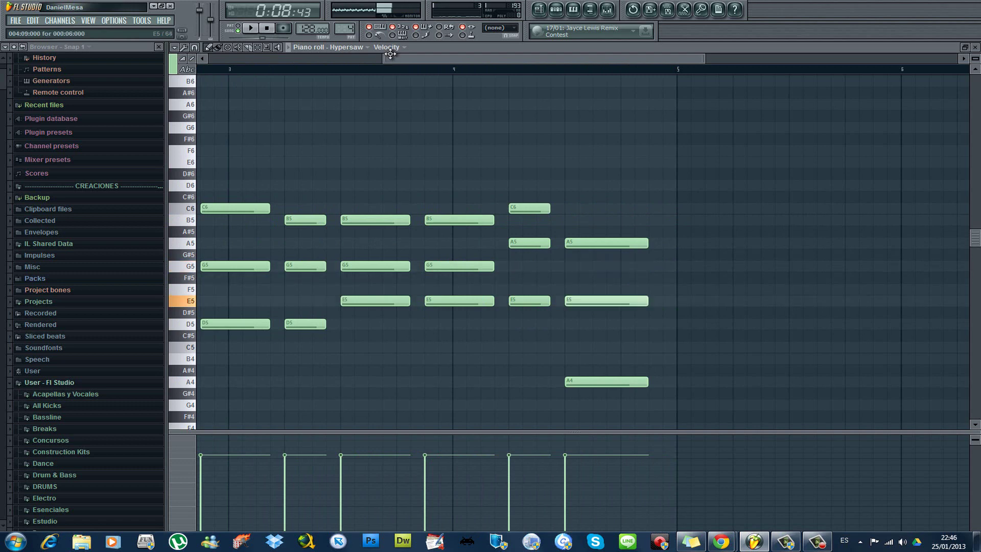
{"action": "right_click", "coordinate": [575, 301]}
{"action": "left_click_drag", "start_coordinate": [575, 278], "coordinate": [574, 266]}
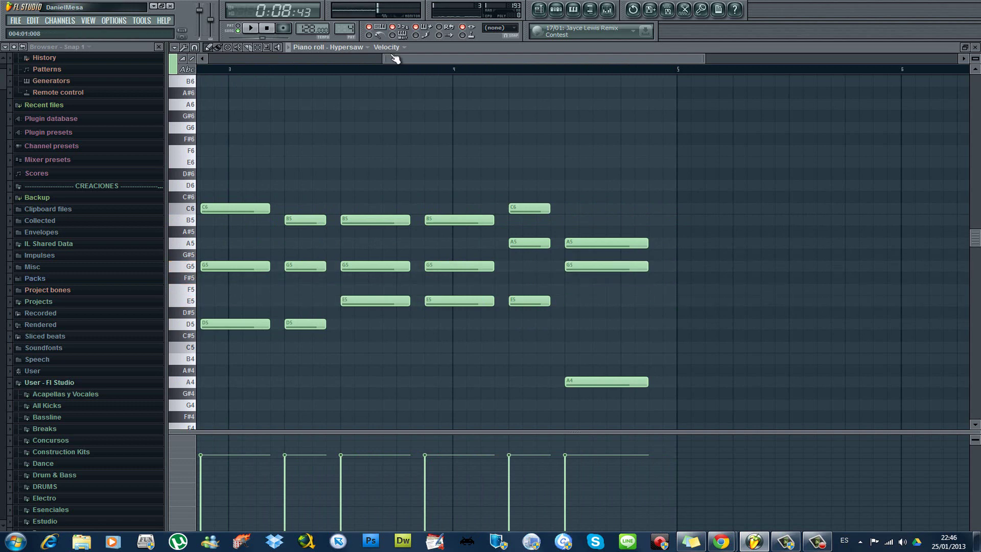
- Change the last chord's G5 note to E5 and its A4 note to C5, and play the melody back
{"action": "left_click", "coordinate": [447, 69]}
{"action": "key", "text": "space"}
{"action": "key", "text": "space"}
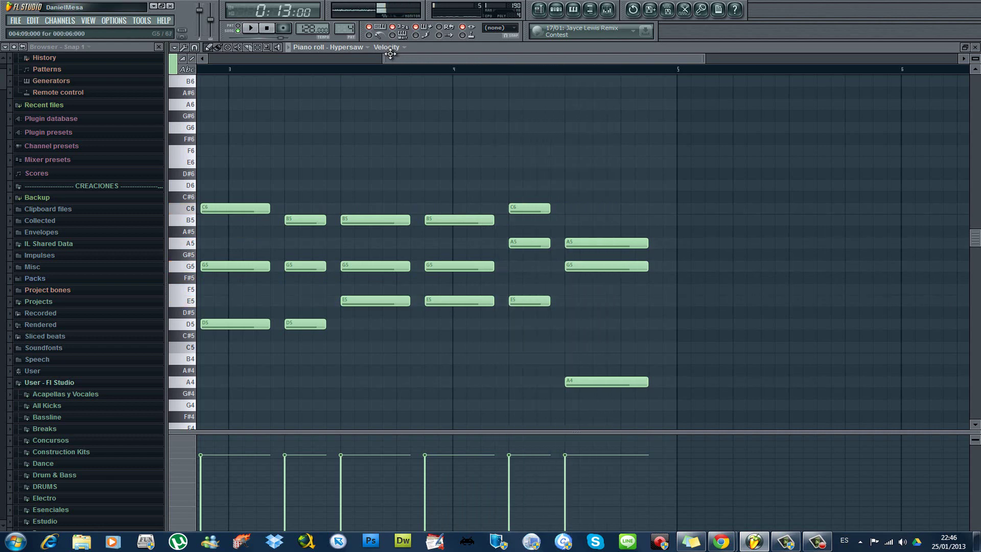
{"action": "mouse_move", "coordinate": [574, 266]}
{"action": "left_mouse_down"}
{"action": "mouse_move", "coordinate": [574, 301]}
{"action": "mouse_move", "coordinate": [561, 278]}
{"action": "mouse_move", "coordinate": [575, 301]}
{"action": "left_mouse_up"}
{"action": "mouse_move", "coordinate": [575, 381]}
{"action": "left_mouse_down"}
{"action": "mouse_move", "coordinate": [575, 347]}
{"action": "mouse_move", "coordinate": [574, 359]}
{"action": "mouse_move", "coordinate": [618, 347]}
{"action": "left_mouse_up"}
{"action": "key", "text": "space"}
{"action": "key", "text": "space"}
{"action": "key", "text": "space"}
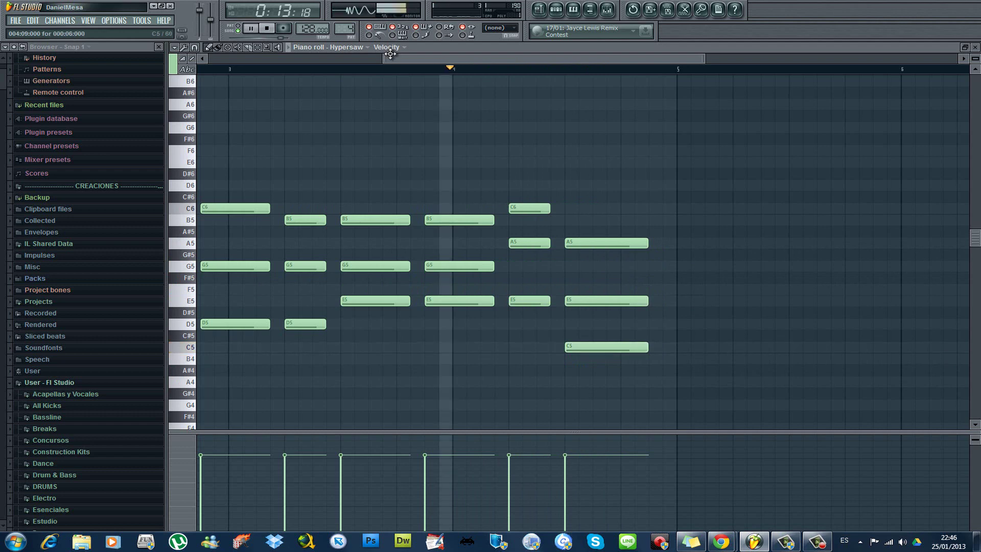
{"action": "key", "text": "space"}
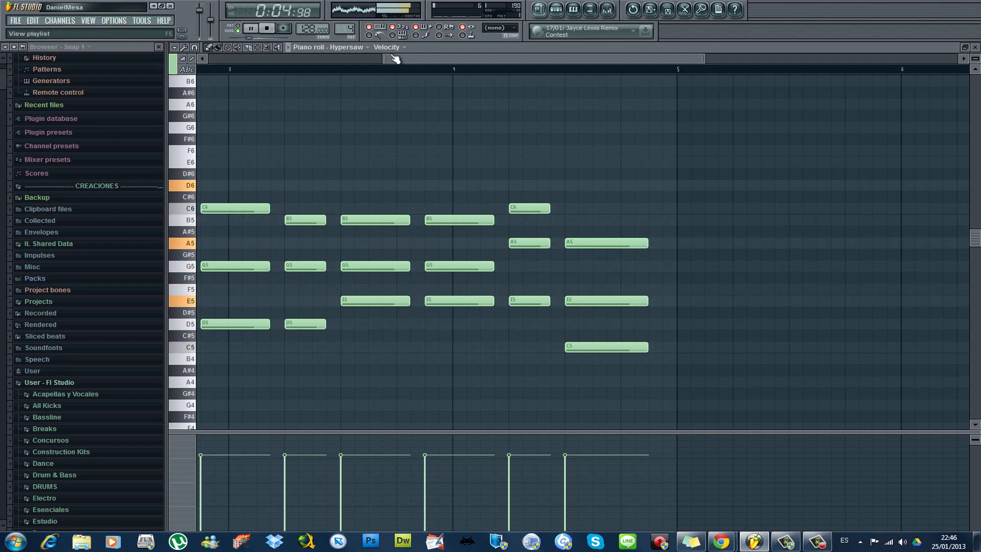
- Open the Hypersaw channel's Sytrus synth and try its modulation pad while the song plays
{"action": "left_click", "coordinate": [556, 10]}
{"action": "left_click", "coordinate": [362, 260]}
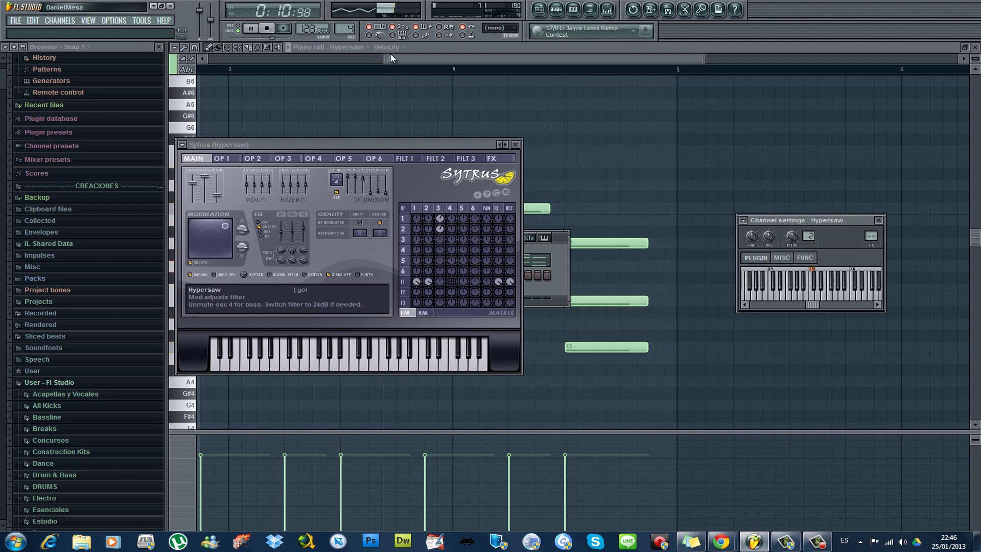
{"action": "left_click", "coordinate": [392, 58]}
- Stop playback and lower the last chord's C5 note to A4
{"action": "scroll", "coordinate": [643, 276], "scroll_direction": "down", "scroll_amount": 2}
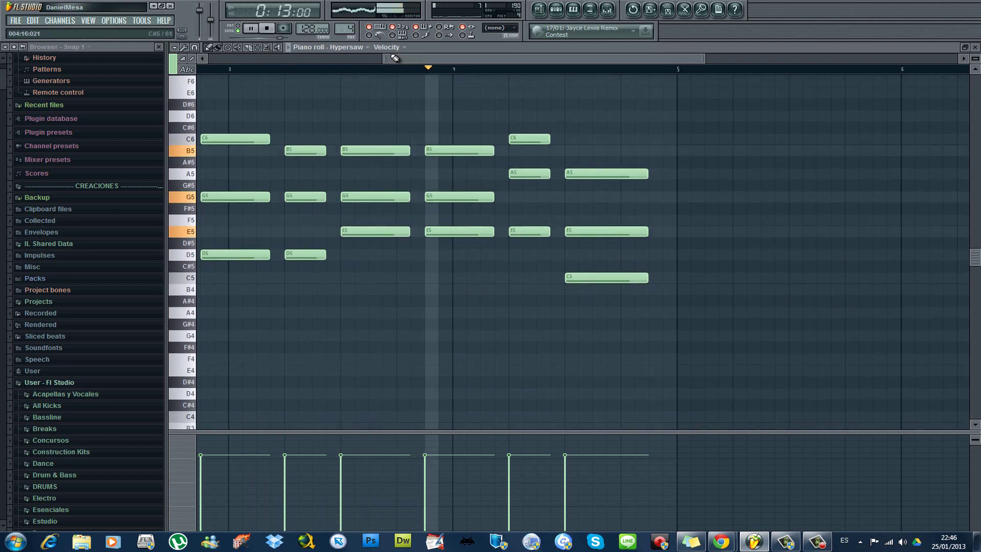
{"action": "key", "text": "space"}
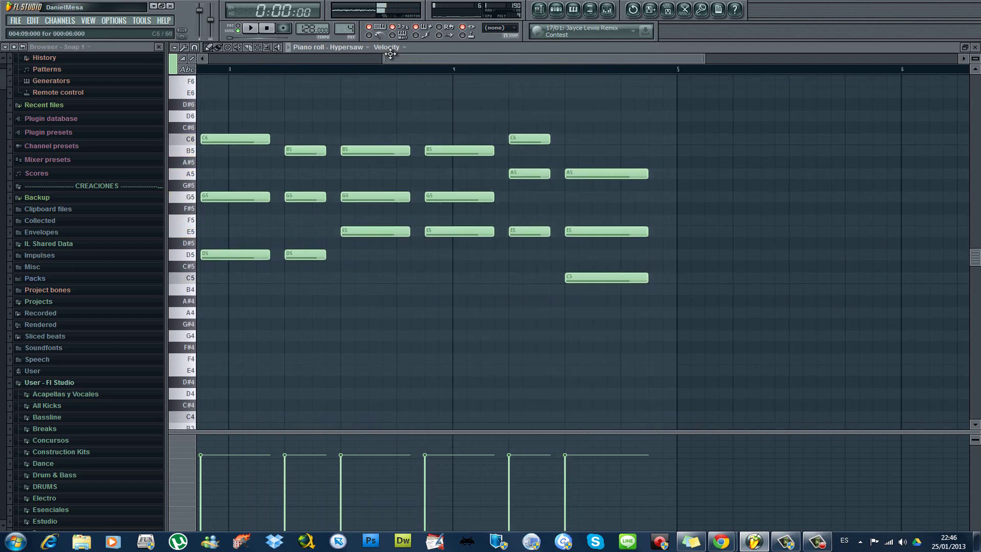
{"action": "left_click_drag", "start_coordinate": [636, 279], "coordinate": [636, 313]}
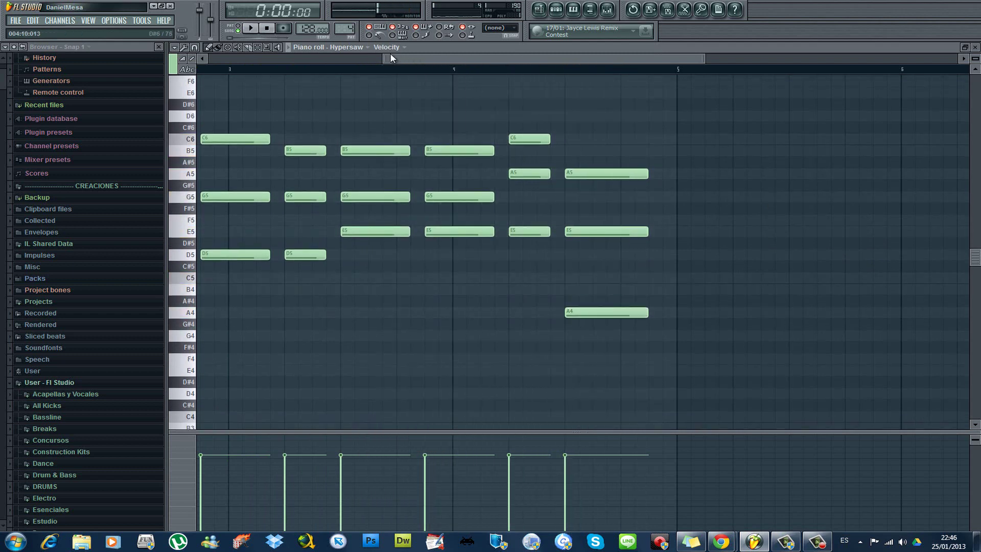
- Reopen the Hypersaw synth and set its modulation point toward the lower-left part of the pad during playback
{"action": "scroll", "coordinate": [393, 58], "scroll_direction": "left", "scroll_amount": 4}
{"action": "key", "text": "F6"}
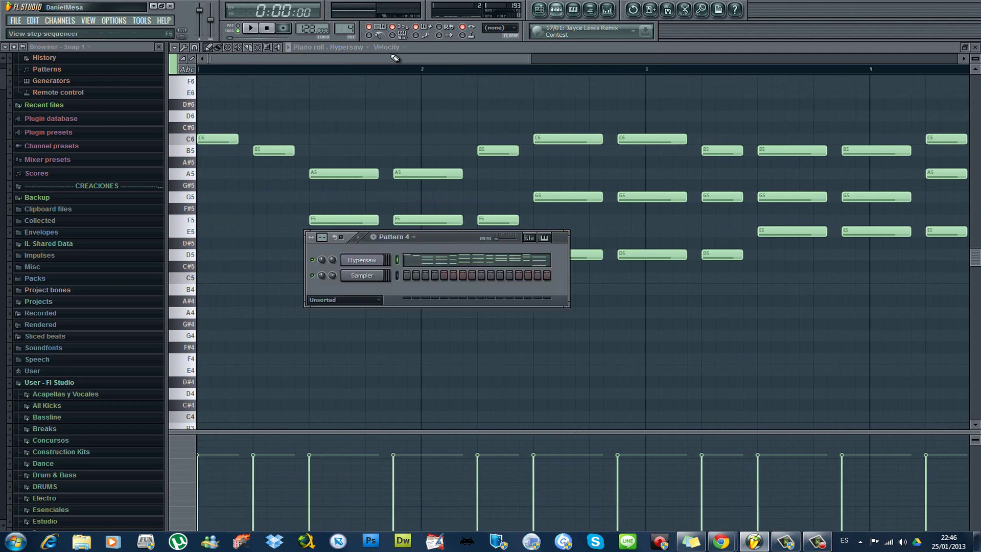
{"action": "left_click", "coordinate": [362, 260]}
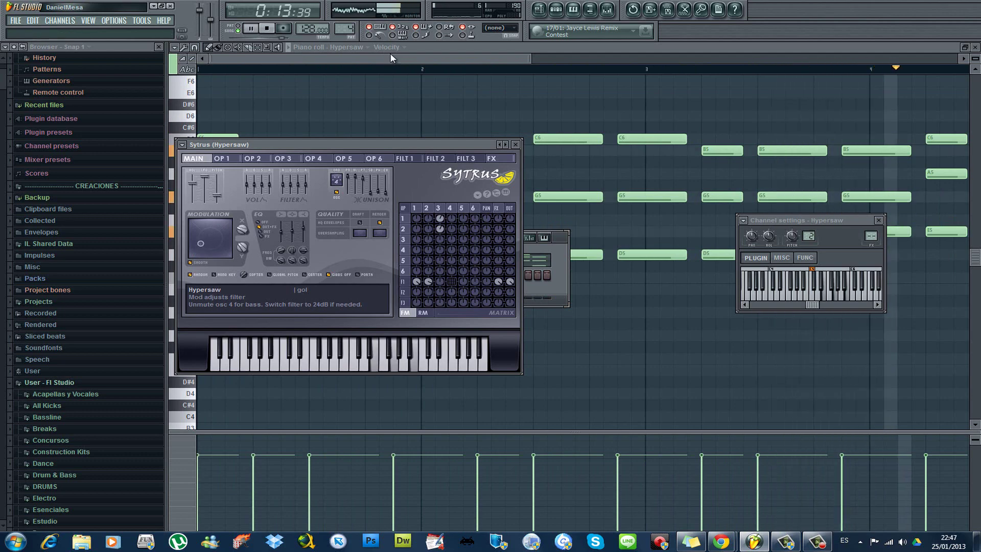
- Return to the playlist, audition vocal one-shots, and place ONE-SHOT_47 on Track 3 at step 11 of bar 1
{"action": "key", "text": "F5"}
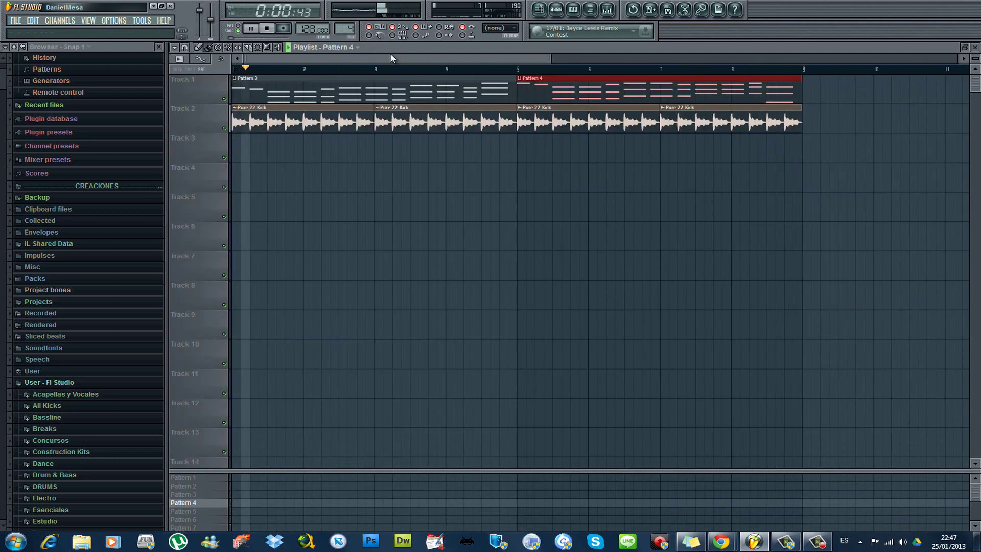
{"action": "scroll", "coordinate": [85, 160], "scroll_direction": "down", "scroll_amount": 20}
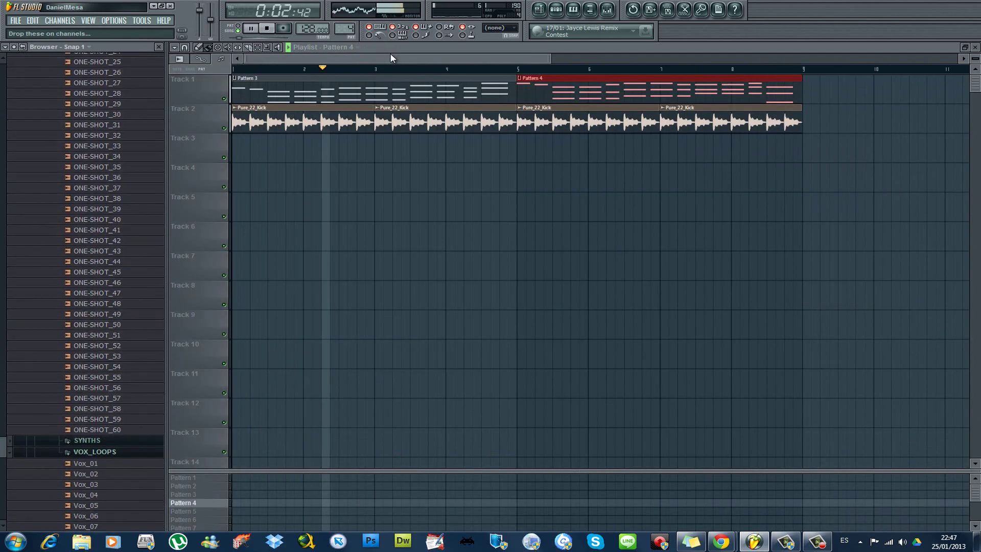
{"action": "scroll", "coordinate": [84, 159], "scroll_direction": "up", "scroll_amount": 4}
{"action": "key", "text": "space"}
{"action": "left_click", "coordinate": [102, 436]}
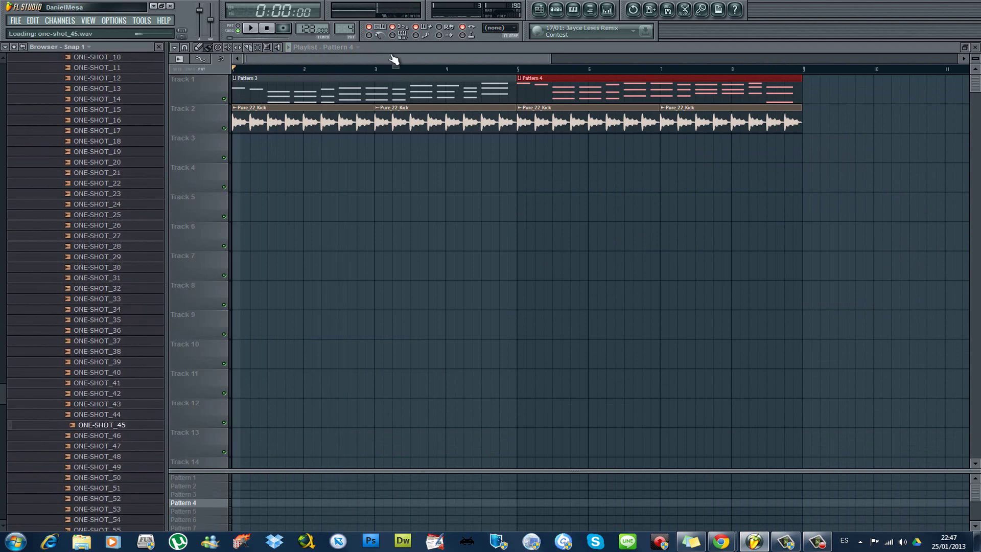
{"action": "key", "text": "Down"}
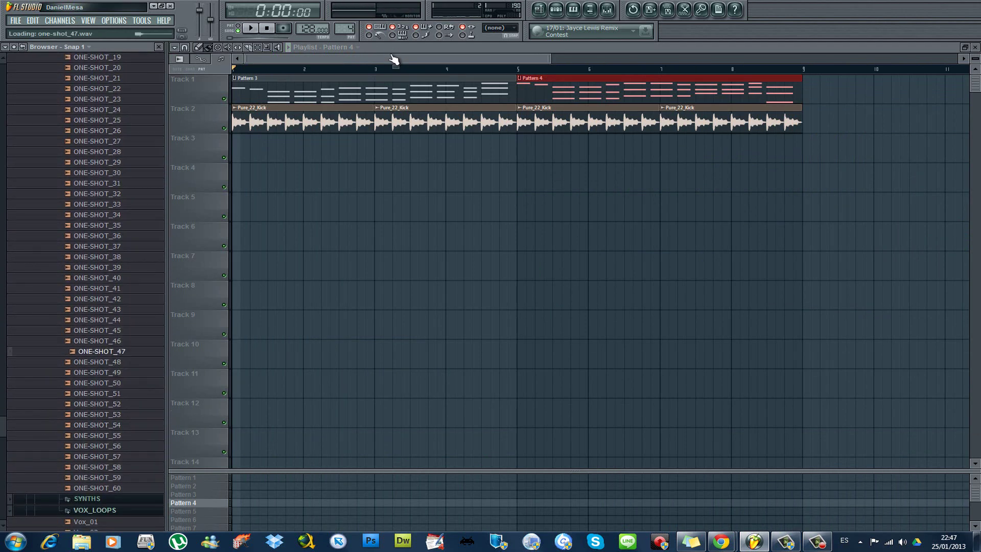
{"action": "left_click_drag", "start_coordinate": [286, 170], "coordinate": [278, 149]}
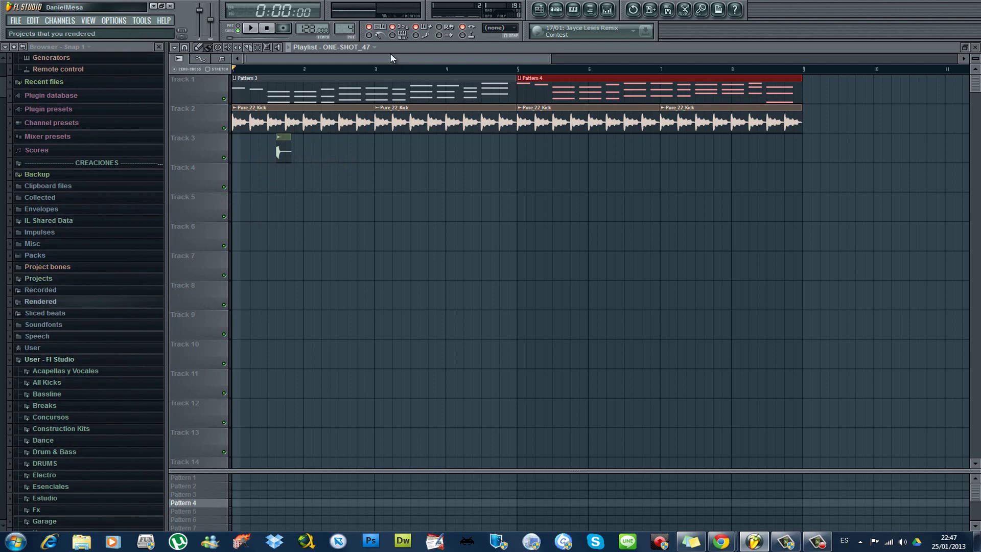
- Audition more vocal one-shots and place ONE-SHOT_45 on Track 3 at the start of bar 2
{"action": "scroll", "coordinate": [97, 357], "scroll_direction": "down", "scroll_amount": 20}
{"action": "key", "text": "Up"}
{"action": "key", "text": "Up"}
{"action": "key", "text": "Up"}
{"action": "key", "text": "Up"}
{"action": "key", "text": "Up"}
{"action": "key", "text": "Up"}
{"action": "key", "text": "Up"}
{"action": "key", "text": "Up"}
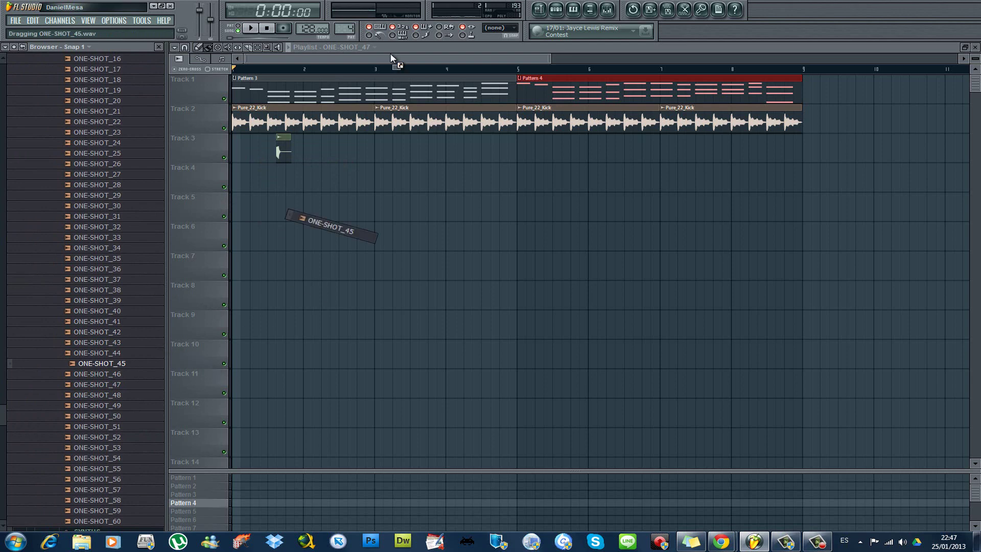
{"action": "left_click_drag", "start_coordinate": [288, 214], "coordinate": [305, 151]}
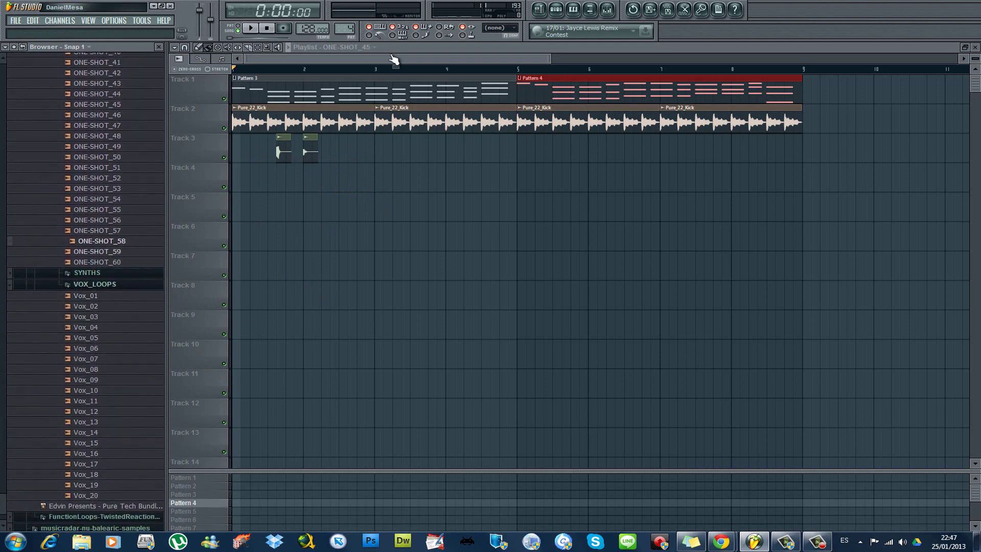
{"action": "key", "text": "Down"}
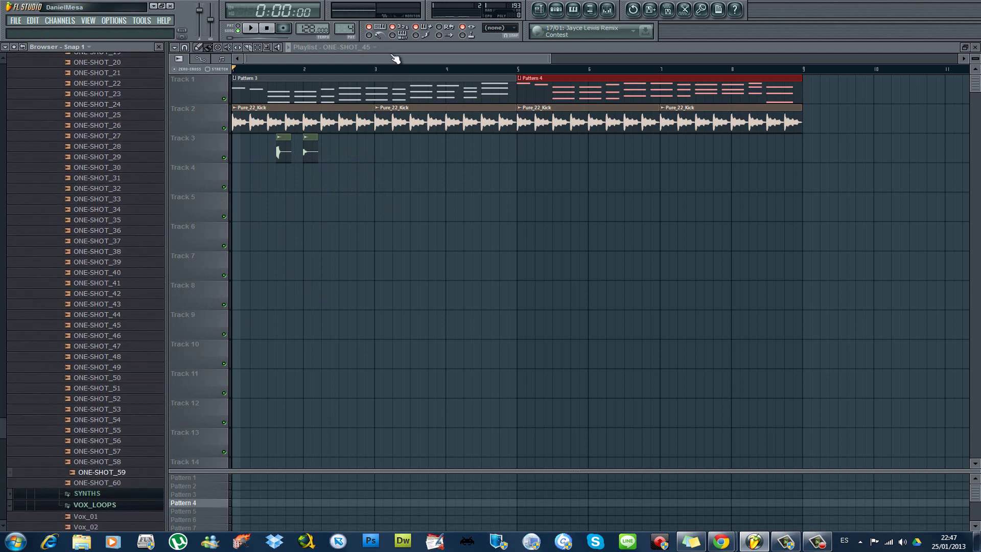
{"action": "left_click", "coordinate": [49, 351]}
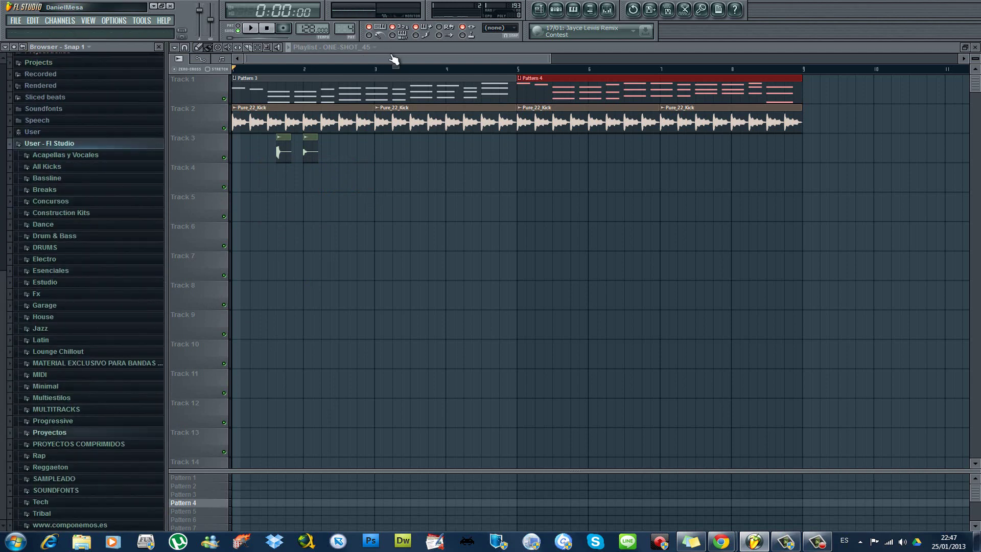
{"action": "left_click", "coordinate": [70, 525]}
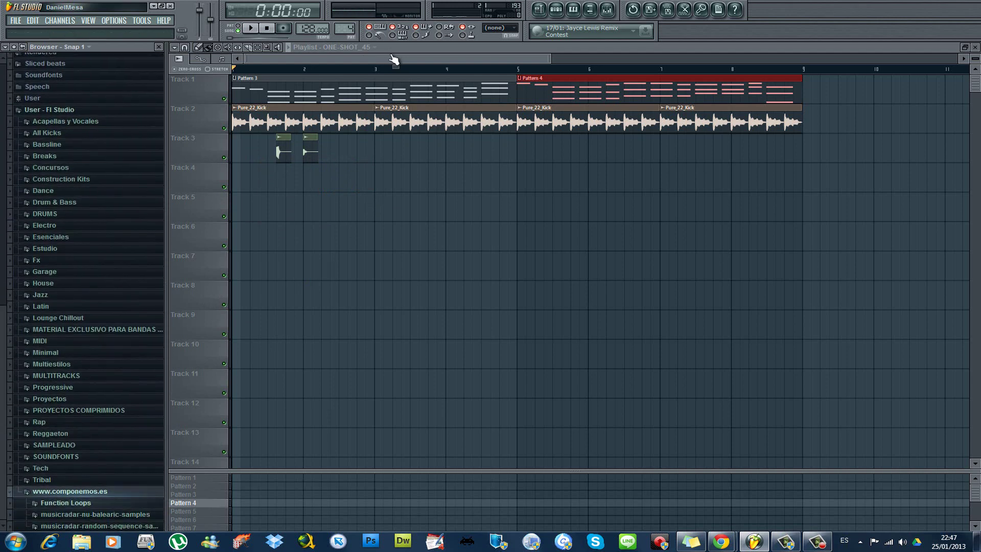
{"action": "left_click", "coordinate": [65, 502]}
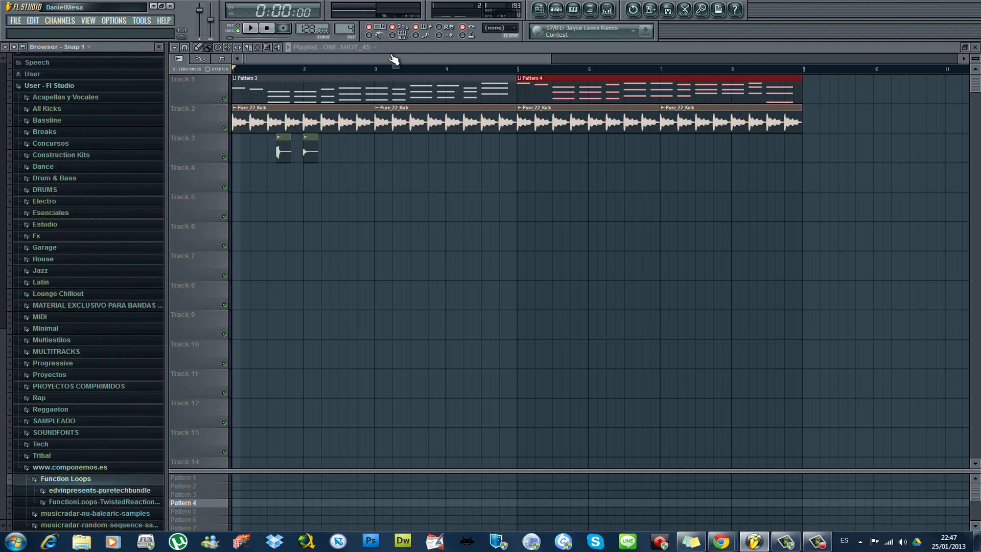
{"action": "left_click", "coordinate": [100, 490]}
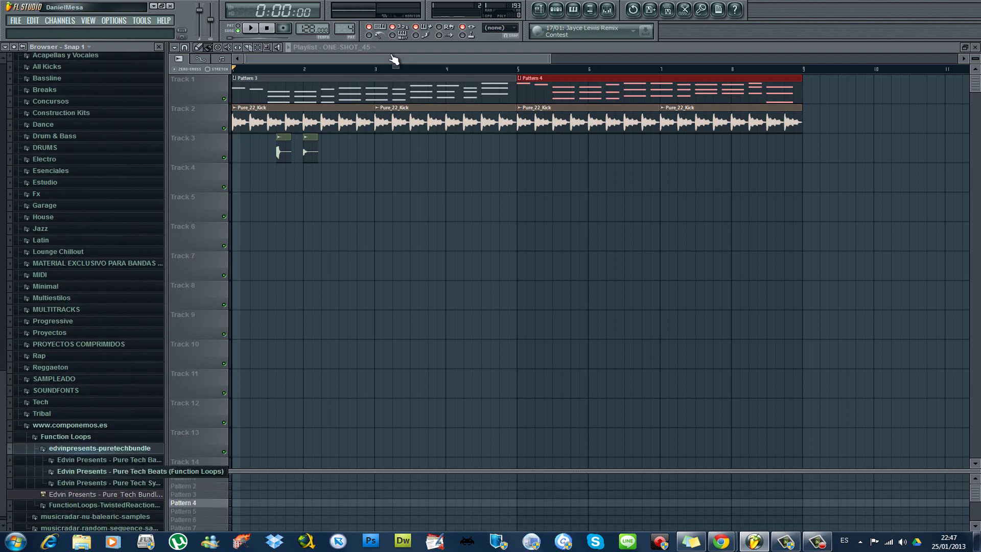
{"action": "left_click", "coordinate": [102, 460]}
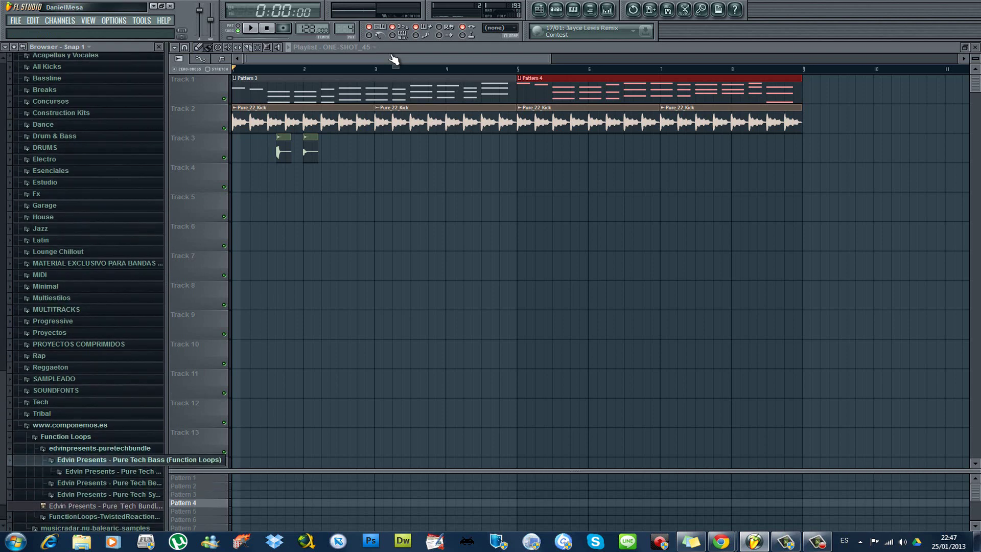
{"action": "left_click", "coordinate": [102, 459]}
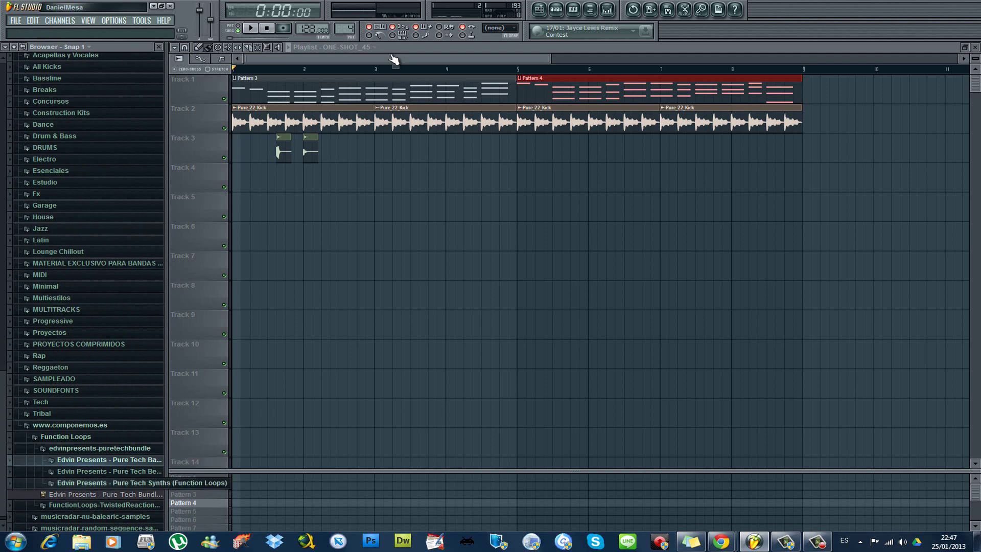
{"action": "left_click", "coordinate": [102, 483]}
{"action": "left_click", "coordinate": [110, 494]}
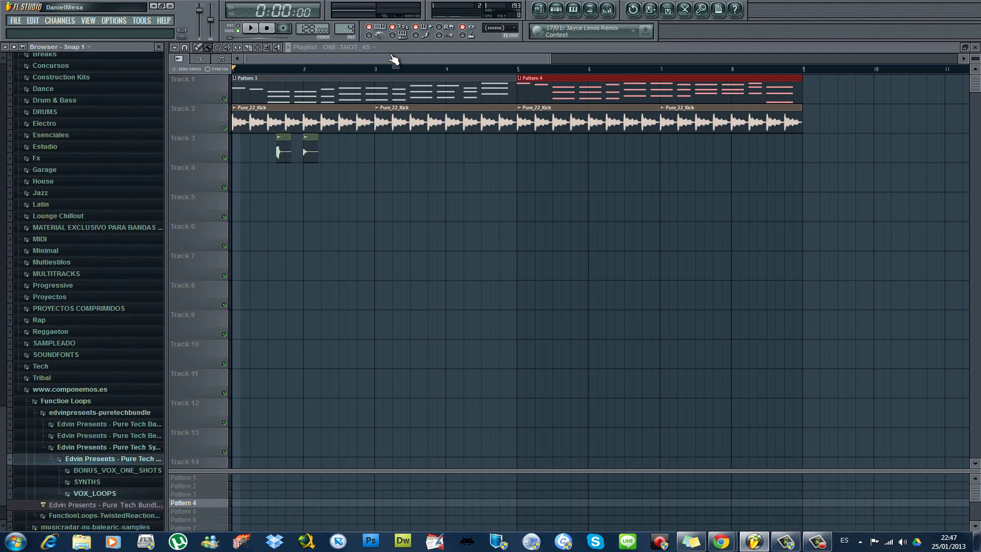
{"action": "left_click", "coordinate": [118, 471]}
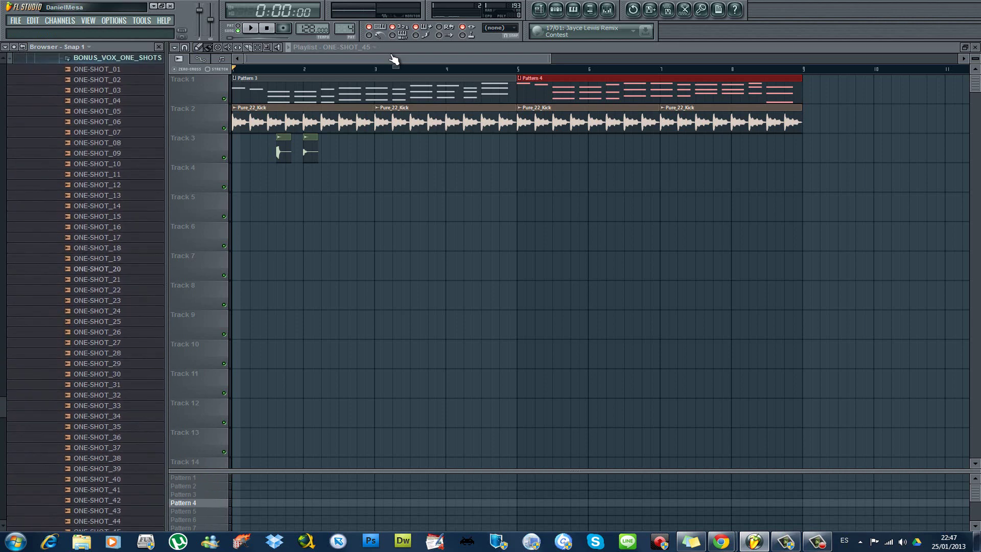
- Audition ONE-SHOT_34 and try to place it on Track 4
{"action": "left_click", "coordinate": [97, 300]}
{"action": "scroll", "coordinate": [87, 291], "scroll_direction": "down", "scroll_amount": 6}
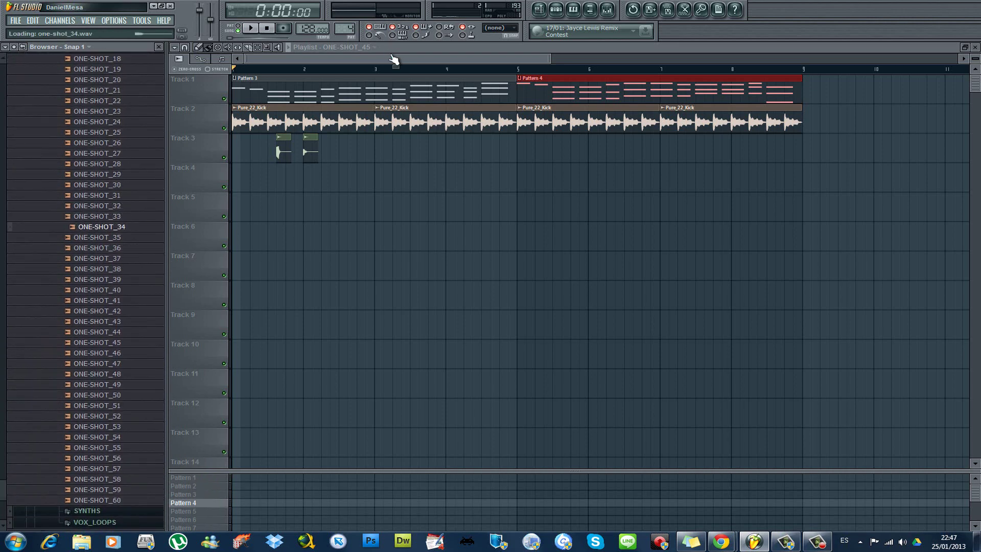
{"action": "left_click_drag", "start_coordinate": [379, 178], "coordinate": [299, 181]}
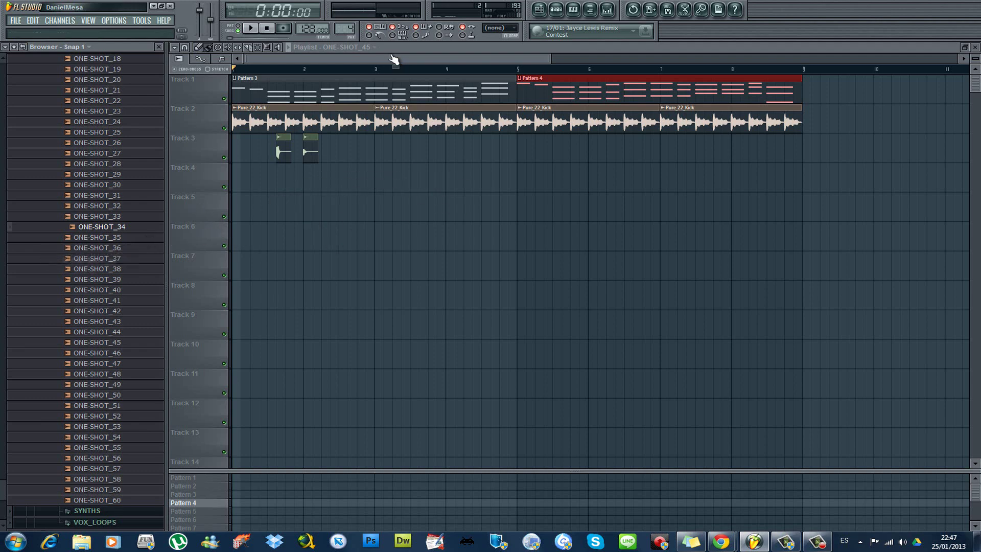
- Audition further one-shots and place ONE-SHOT_59 and ONE-SHOT_60 on Track 4 at steps 7 and 15 of bar 2
{"action": "left_click", "coordinate": [97, 342]}
{"action": "key", "text": "Down"}
{"action": "key", "text": "Down"}
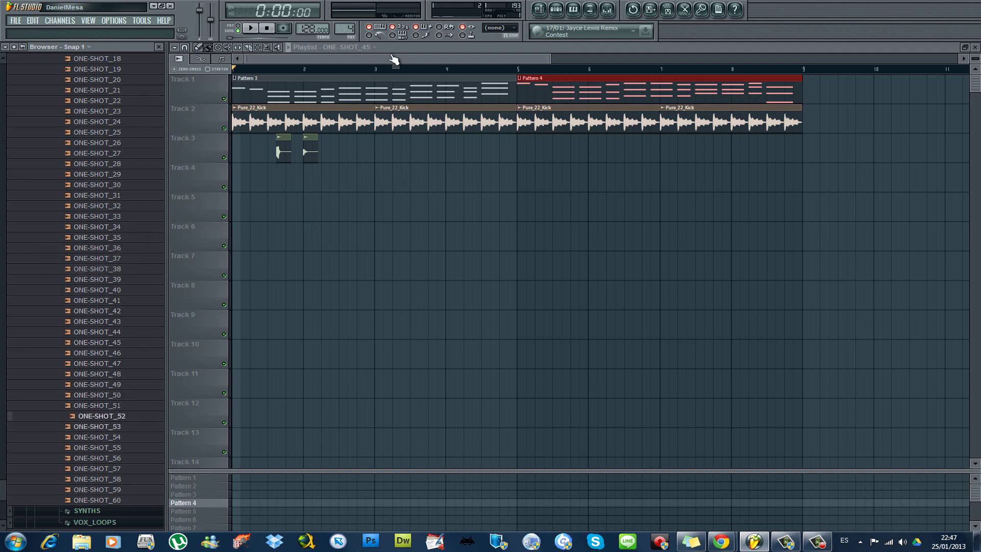
{"action": "key", "text": "Down"}
{"action": "key", "text": "Down"}
{"action": "key", "text": "Down"}
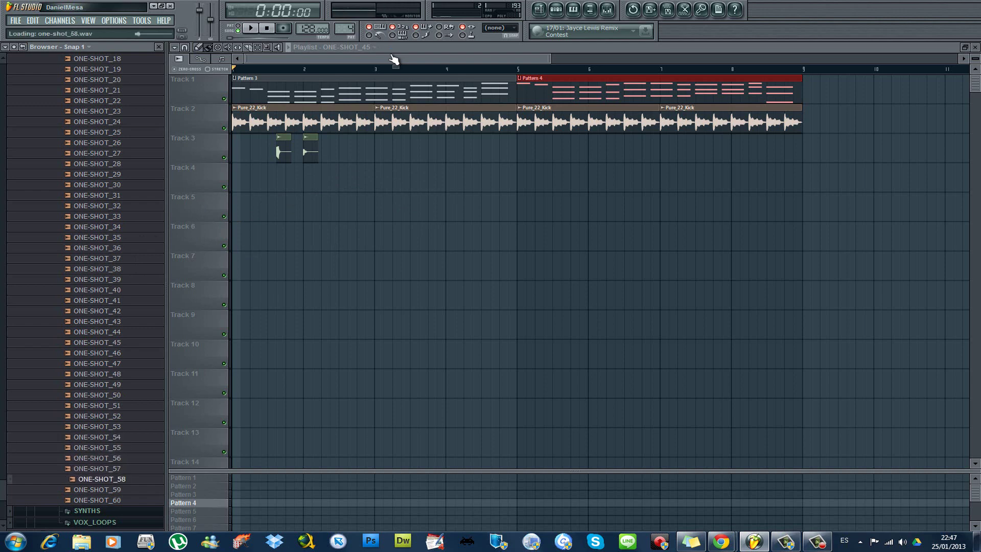
{"action": "key", "text": "Down"}
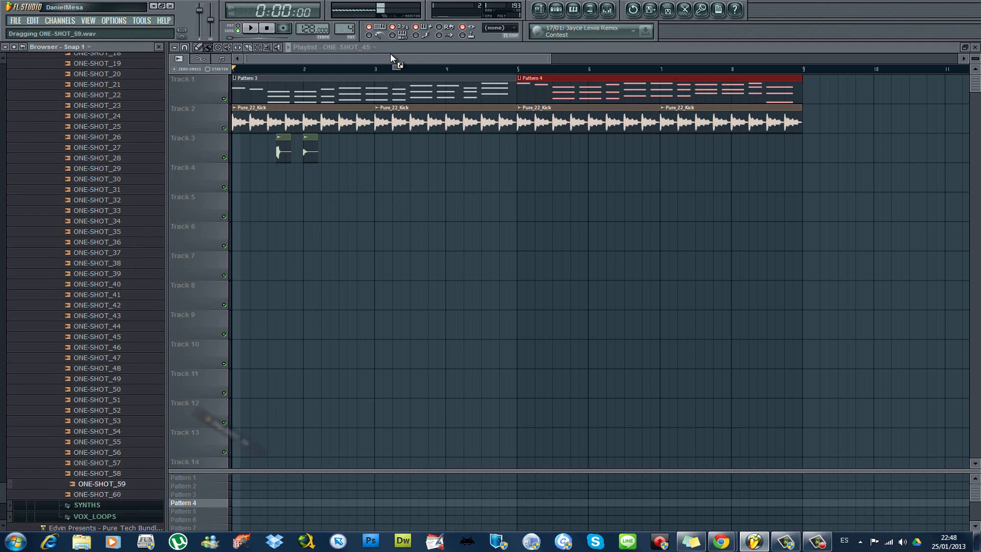
{"action": "left_click_drag", "start_coordinate": [391, 58], "coordinate": [335, 179]}
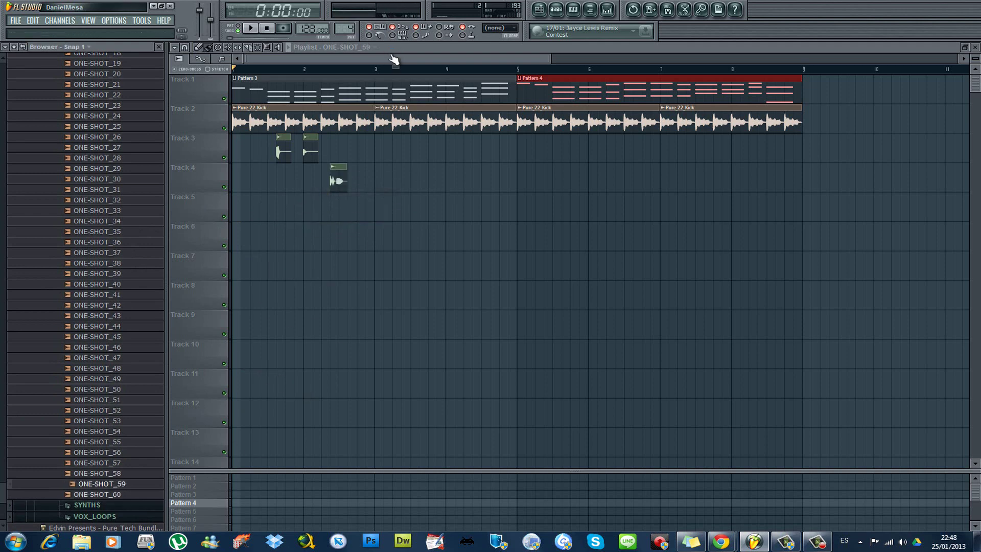
{"action": "left_click_drag", "start_coordinate": [391, 57], "coordinate": [372, 180]}
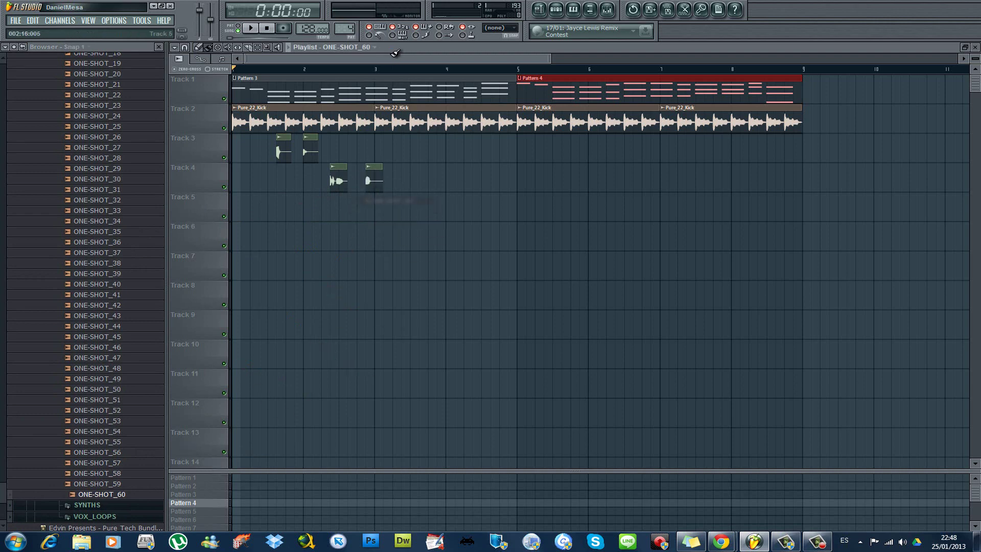
- Move the ONE-SHOT_47 clip on Track 3 to step 3 of bar 1 and check it with playback
{"action": "scroll", "coordinate": [391, 53], "scroll_direction": "up", "scroll_amount": 3}
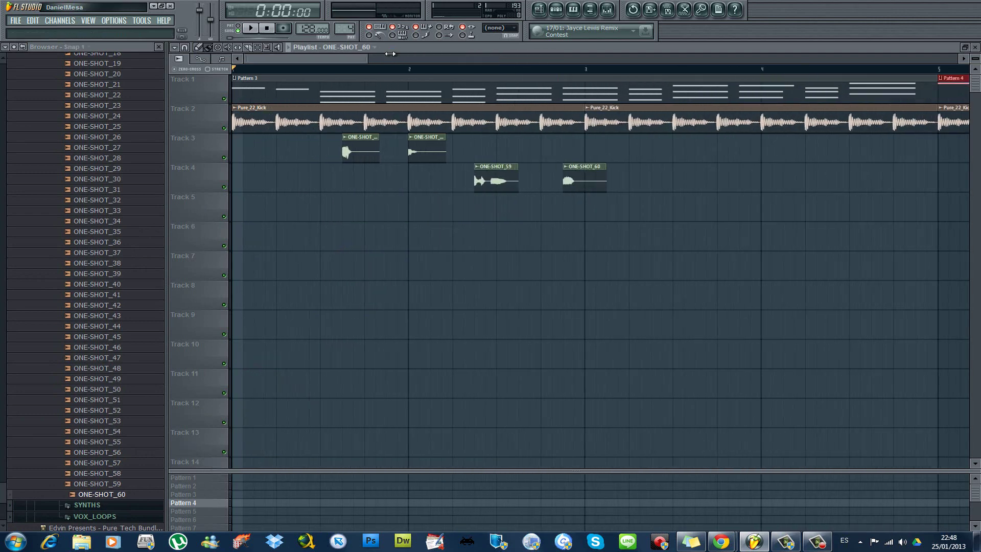
{"action": "left_click_drag", "start_coordinate": [317, 149], "coordinate": [295, 149]}
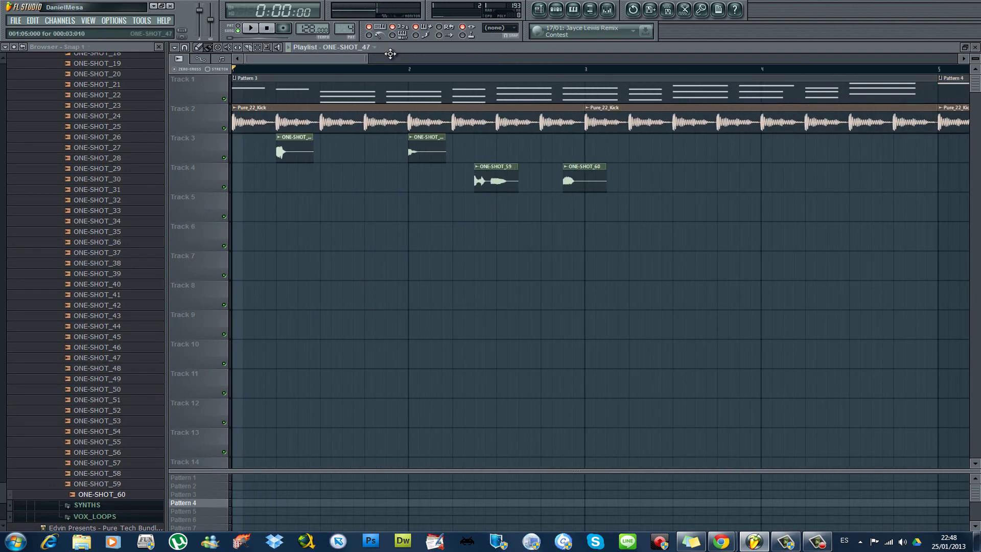
{"action": "key", "text": "space"}
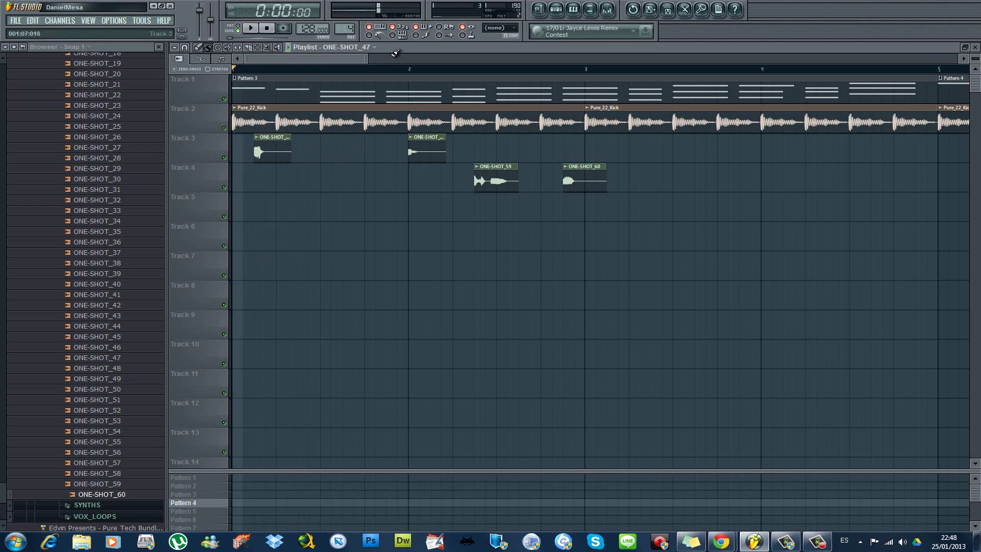
- Park the ONE-SHOT_47 clip on Track 6 and try ONE-SHOT_45 at step 3 of bar 1 on Track 3 with playback
{"action": "left_click_drag", "start_coordinate": [272, 151], "coordinate": [470, 239]}
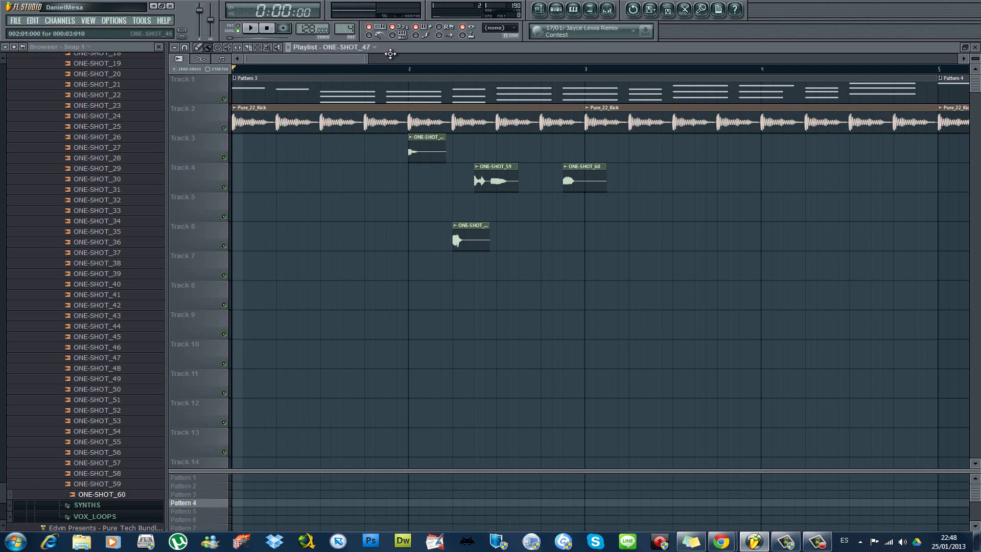
{"action": "left_click_drag", "start_coordinate": [427, 150], "coordinate": [272, 151]}
{"action": "key", "text": "space"}
{"action": "key", "text": "space"}
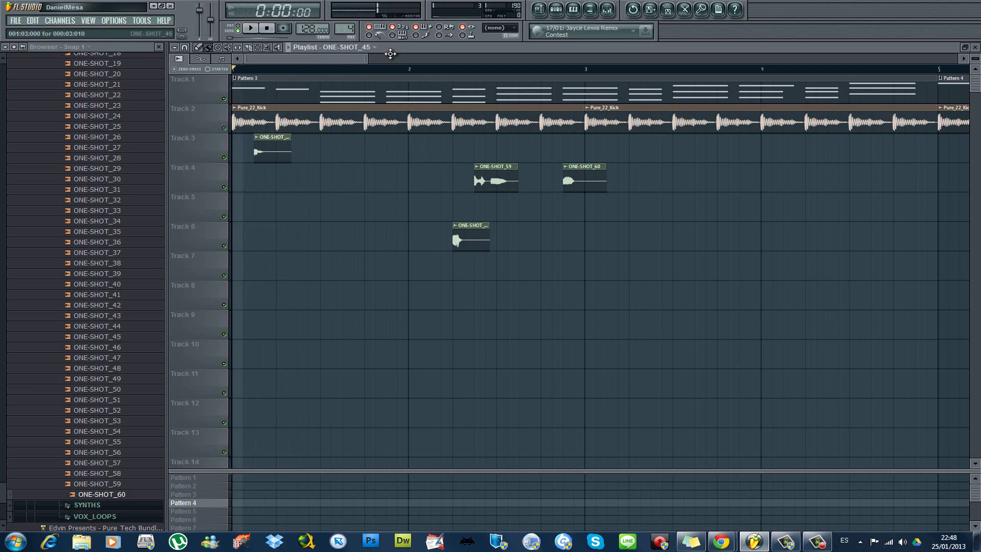
{"action": "key", "text": "space"}
{"action": "key", "text": "space"}
{"action": "key", "text": "shift+Right"}
{"action": "key", "text": "space"}
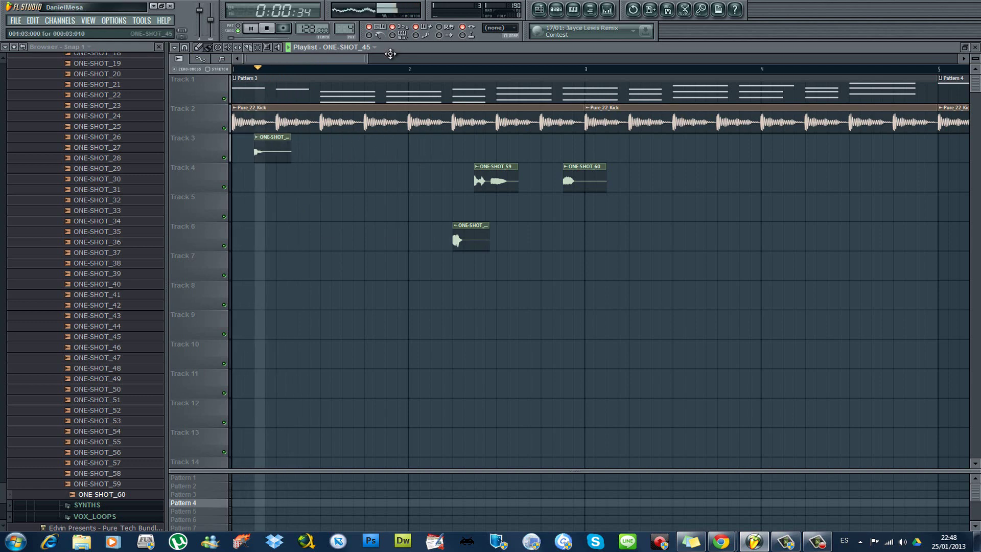
{"action": "key", "text": "space"}
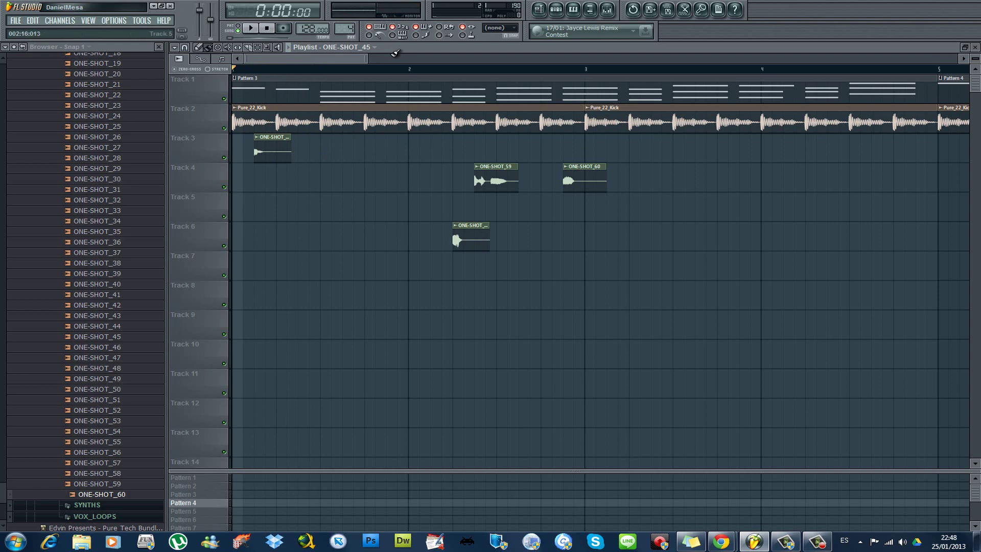
- Try ONE-SHOT_60 at step 3 of bar 1 on Track 4 with playback, then park it on Track 6 in bar 3
{"action": "left_click_drag", "start_coordinate": [581, 180], "coordinate": [262, 180]}
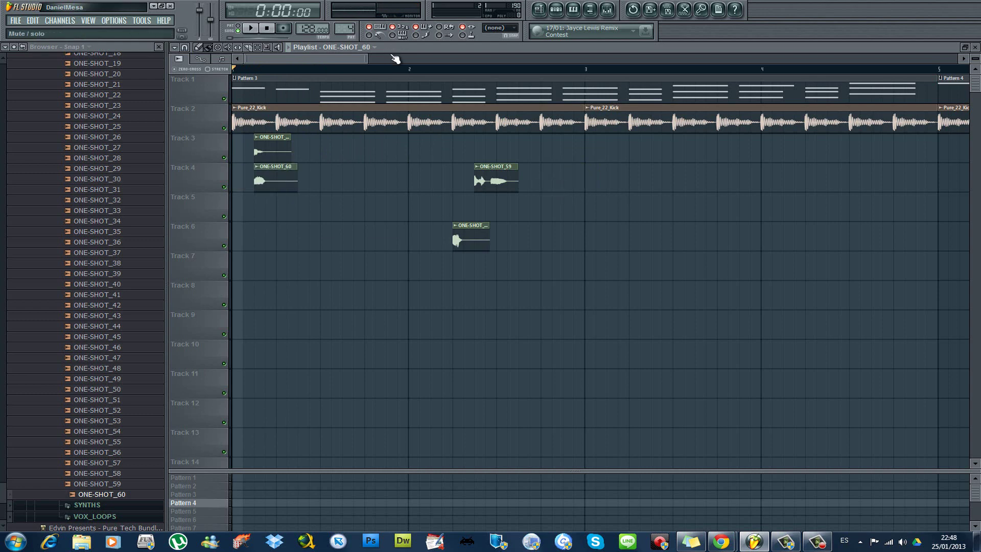
{"action": "key", "text": "space"}
{"action": "key", "text": "ctrl+alt+z"}
{"action": "key", "text": "ctrl+alt+z"}
{"action": "key", "text": "ctrl+alt+z"}
{"action": "key", "text": "ctrl+alt+z"}
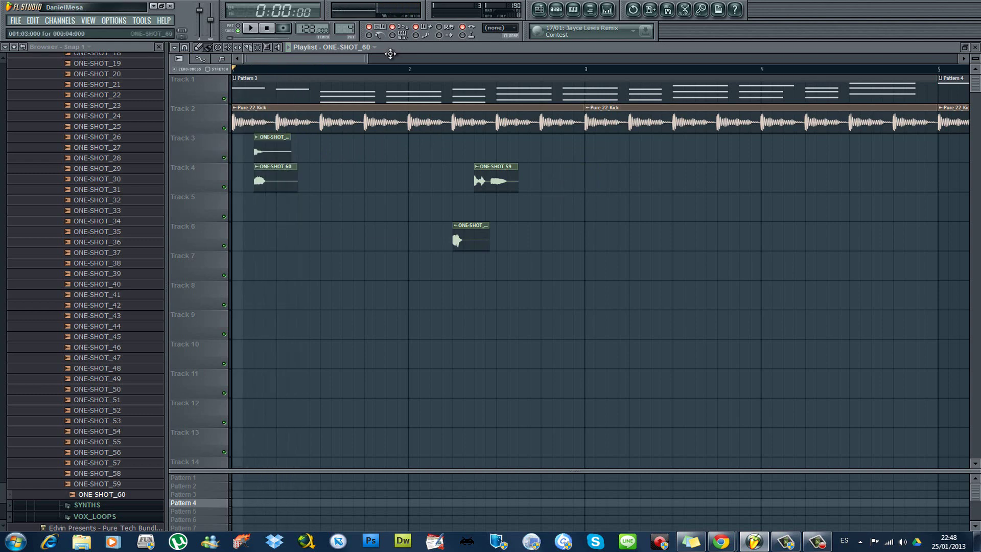
{"action": "key", "text": "ctrl+alt+z"}
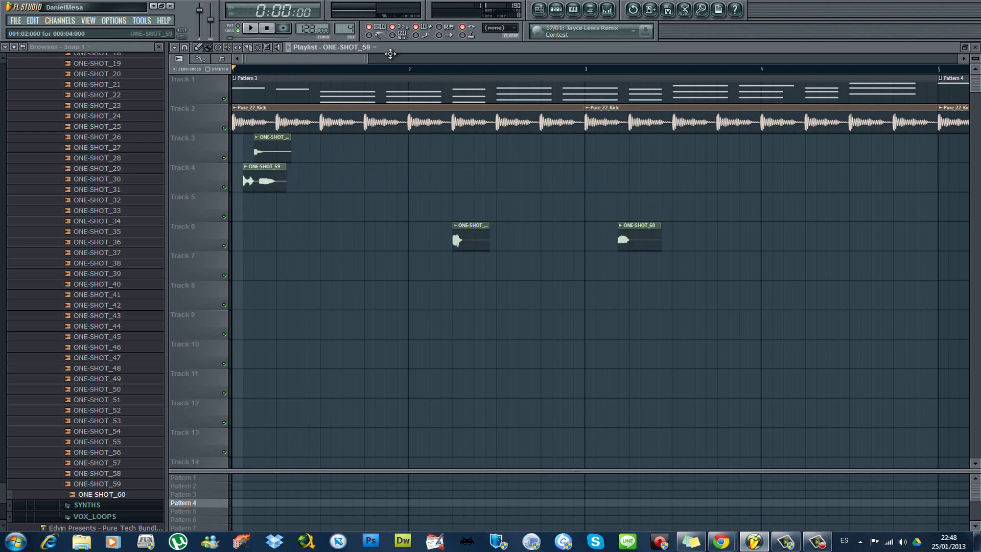
- Audition ONE-SHOT_59 at step 3 of bar 1 with Track 3 muted, unmute the track and park the clip in bar 3
{"action": "left_click", "coordinate": [224, 158]}
{"action": "key", "text": "space"}
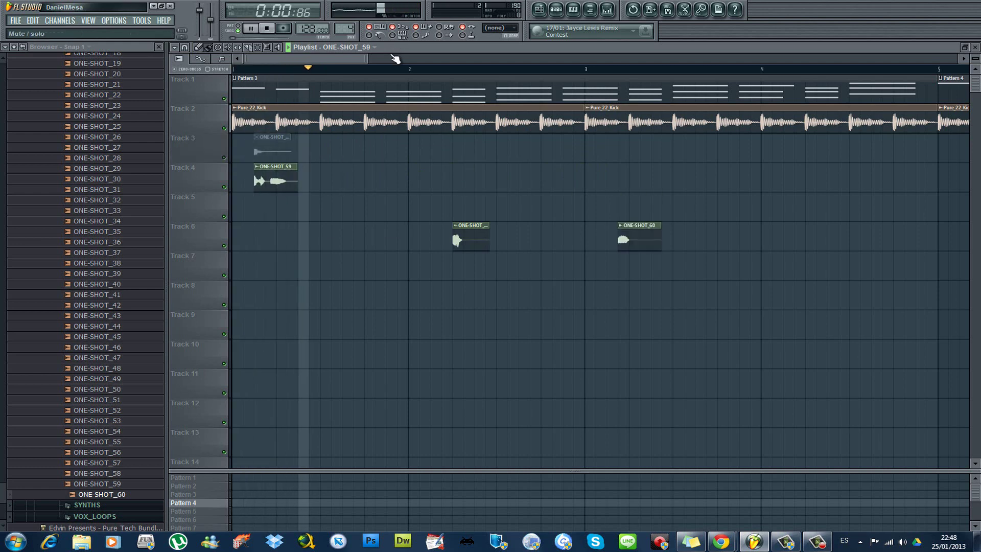
{"action": "key", "text": "space"}
{"action": "left_click", "coordinate": [224, 157]}
{"action": "left_click_drag", "start_coordinate": [276, 180], "coordinate": [652, 180]}
{"action": "key", "text": "space"}
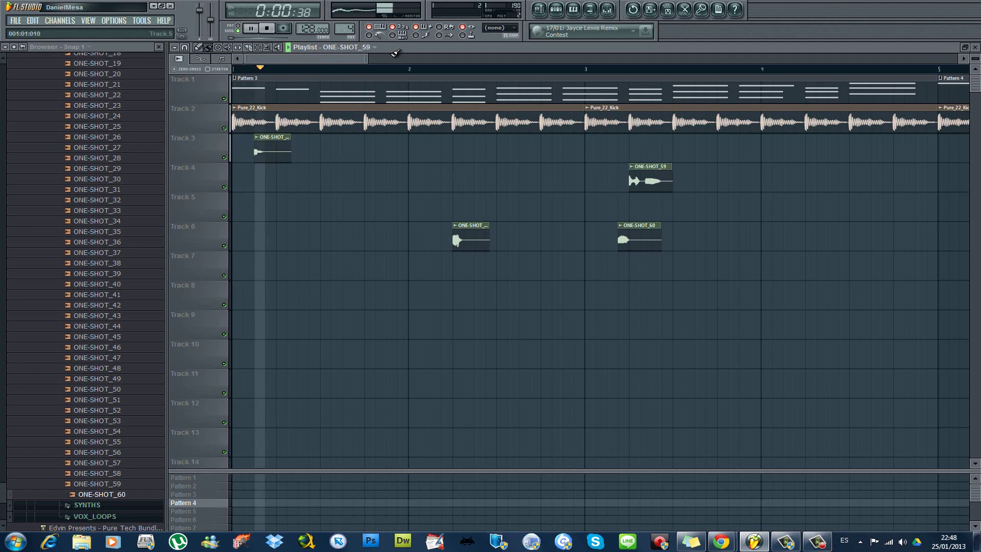
{"action": "key", "text": "space"}
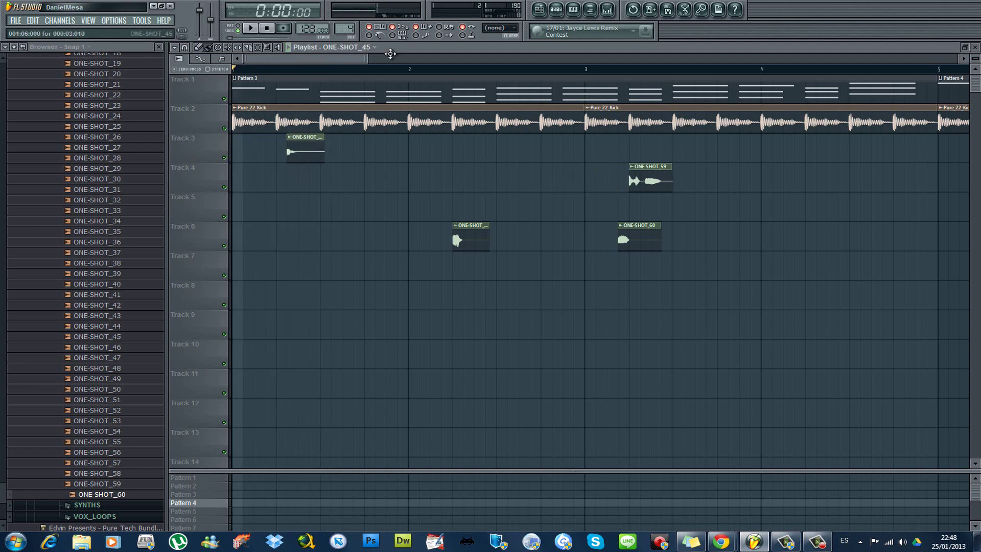
- Place ONE-SHOT_45 on Track 3 at steps 5 and 13 of bars 1 to 4, parking ONE-SHOT_47 on Track 7
{"action": "left_click", "coordinate": [365, 151]}
{"action": "key", "text": "space"}
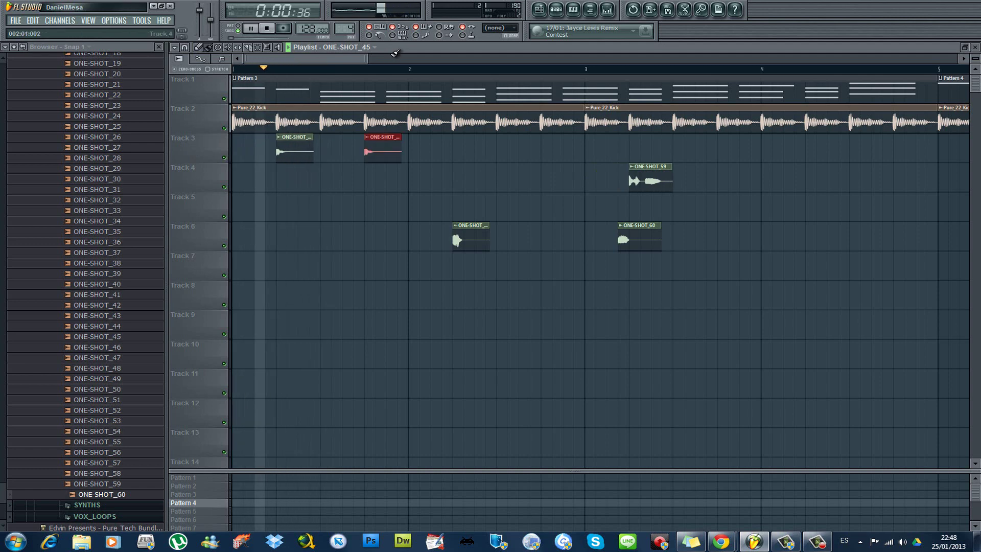
{"action": "left_click", "coordinate": [454, 151]}
{"action": "key", "text": "space"}
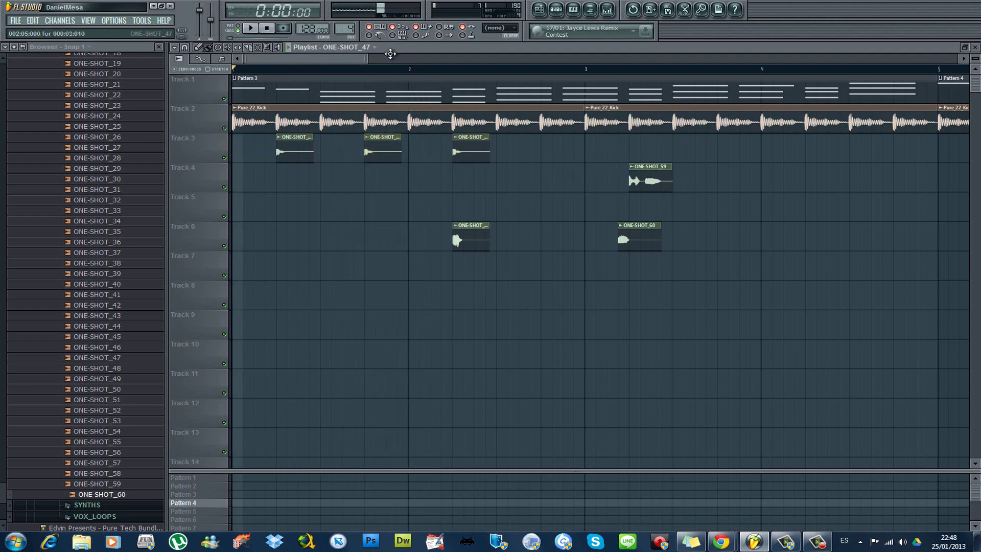
{"action": "left_click_drag", "start_coordinate": [466, 239], "coordinate": [819, 269]}
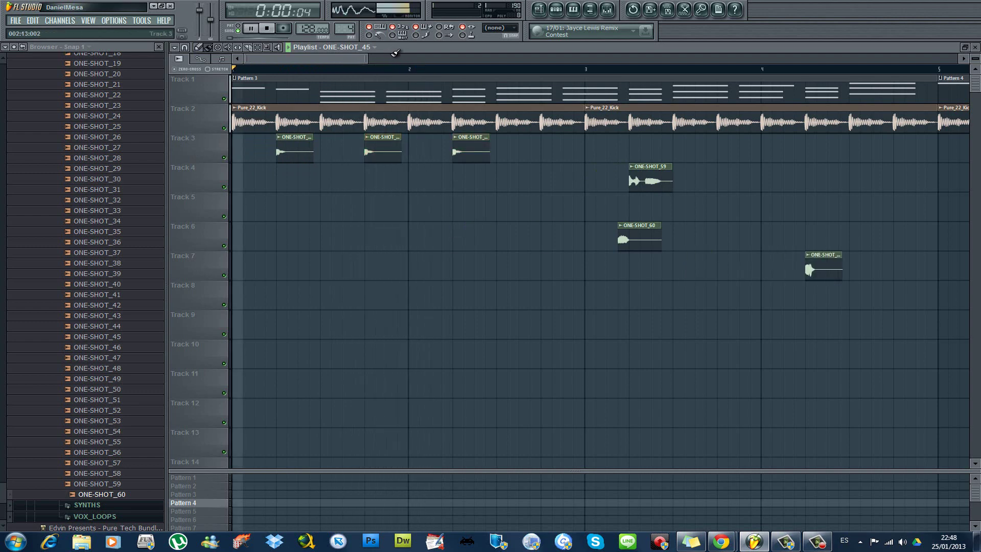
{"action": "left_click", "coordinate": [541, 151]}
{"action": "left_click", "coordinate": [630, 151]}
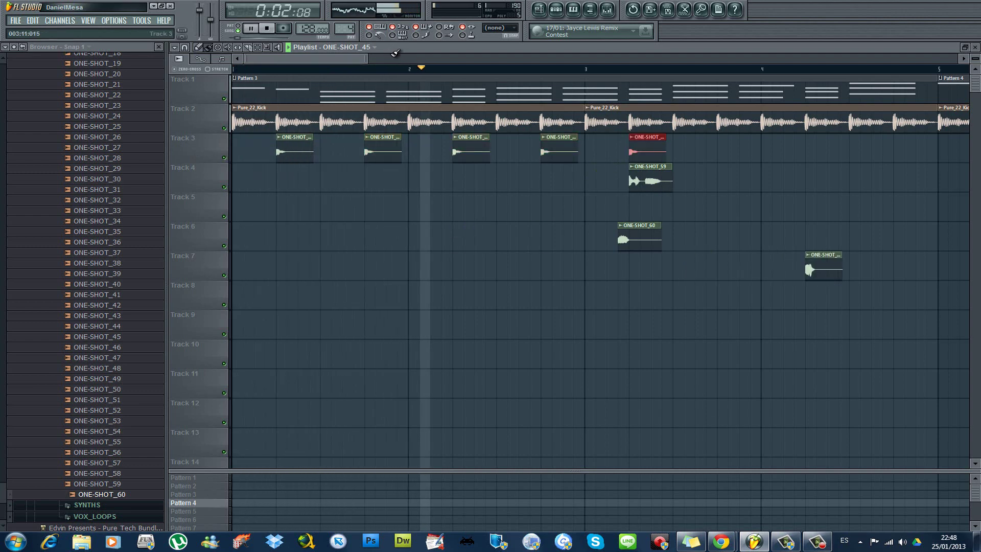
{"action": "left_click", "coordinate": [718, 151]}
{"action": "key", "text": "space"}
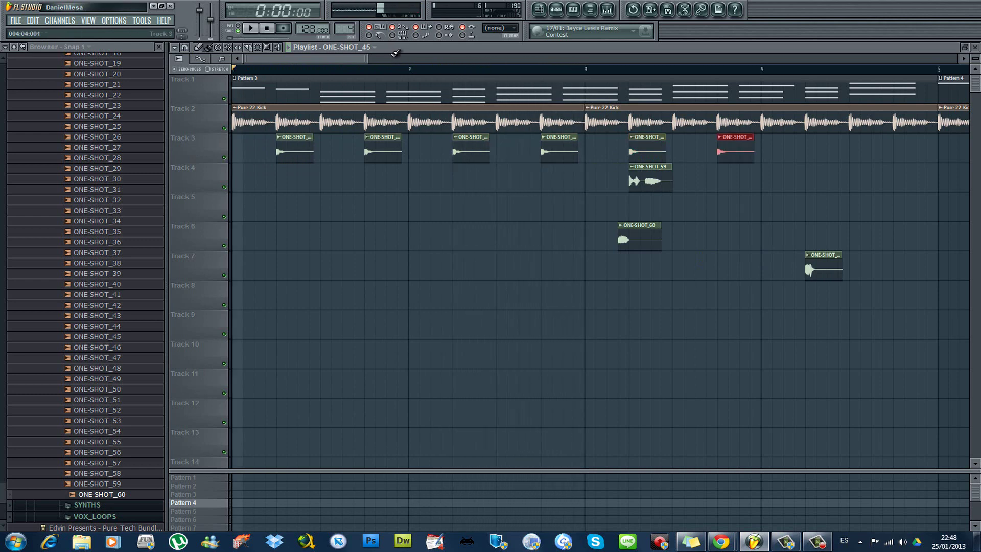
{"action": "left_click", "coordinate": [895, 151]}
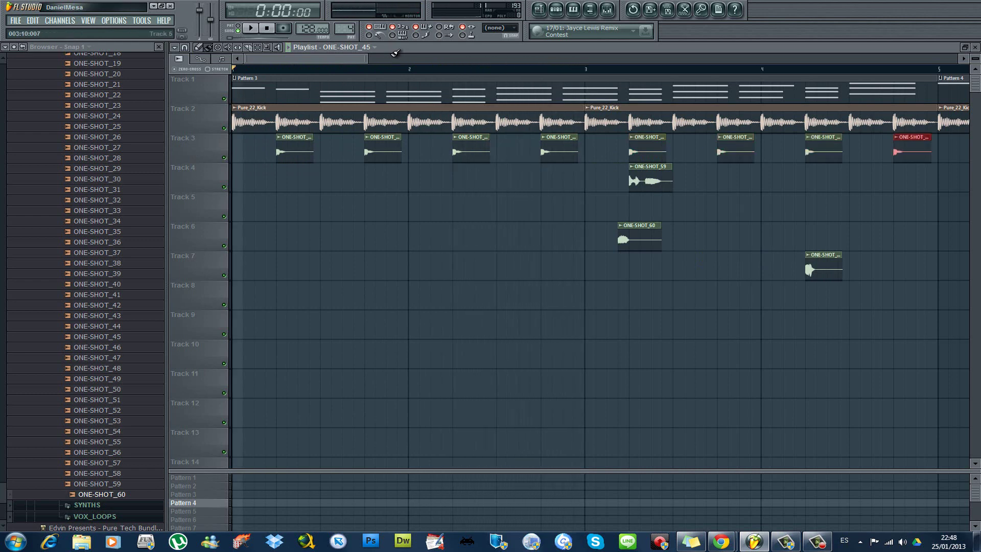
- Move ONE-SHOT_47 to step 9 of bar 1 on Track 4, parking ONE-SHOT_60 on Track 7 and ONE-SHOT_59 on Track 8
{"action": "mouse_move", "coordinate": [644, 179]}
{"action": "left_mouse_down"}
{"action": "mouse_move", "coordinate": [842, 297]}
{"action": "mouse_move", "coordinate": [886, 296]}
{"action": "left_mouse_up"}
{"action": "mouse_move", "coordinate": [634, 238]}
{"action": "left_mouse_down"}
{"action": "mouse_move", "coordinate": [523, 238]}
{"action": "mouse_move", "coordinate": [247, 179]}
{"action": "mouse_move", "coordinate": [339, 179]}
{"action": "mouse_move", "coordinate": [681, 267]}
{"action": "left_mouse_up"}
{"action": "mouse_move", "coordinate": [813, 268]}
{"action": "left_mouse_down"}
{"action": "mouse_move", "coordinate": [284, 179]}
{"action": "mouse_move", "coordinate": [327, 180]}
{"action": "mouse_move", "coordinate": [262, 180]}
{"action": "mouse_move", "coordinate": [362, 180]}
{"action": "mouse_move", "coordinate": [261, 180]}
{"action": "mouse_move", "coordinate": [349, 180]}
{"action": "left_mouse_up"}
{"action": "key", "text": "space"}
{"action": "key", "text": "space"}
{"action": "key", "text": "space"}
{"action": "key", "text": "space"}
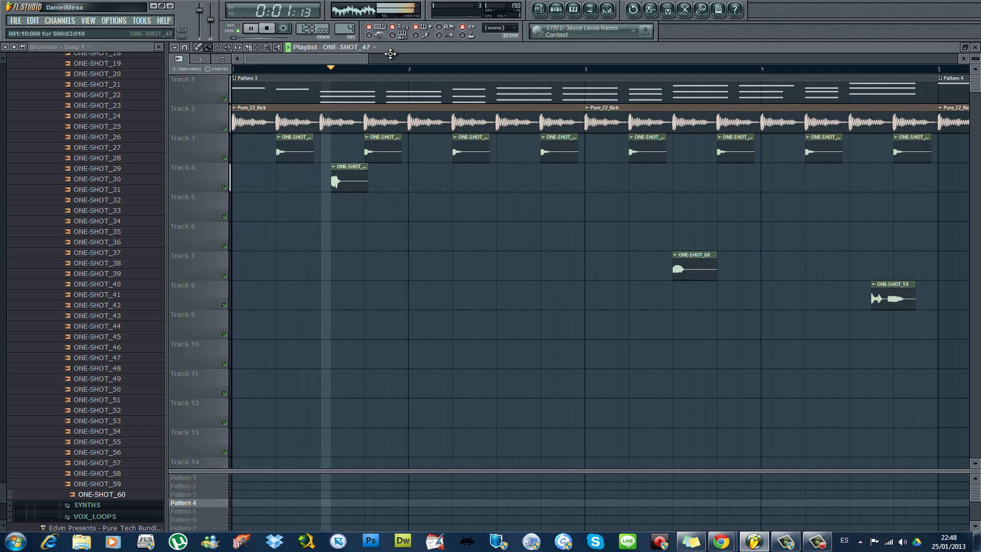
{"action": "key", "text": "space"}
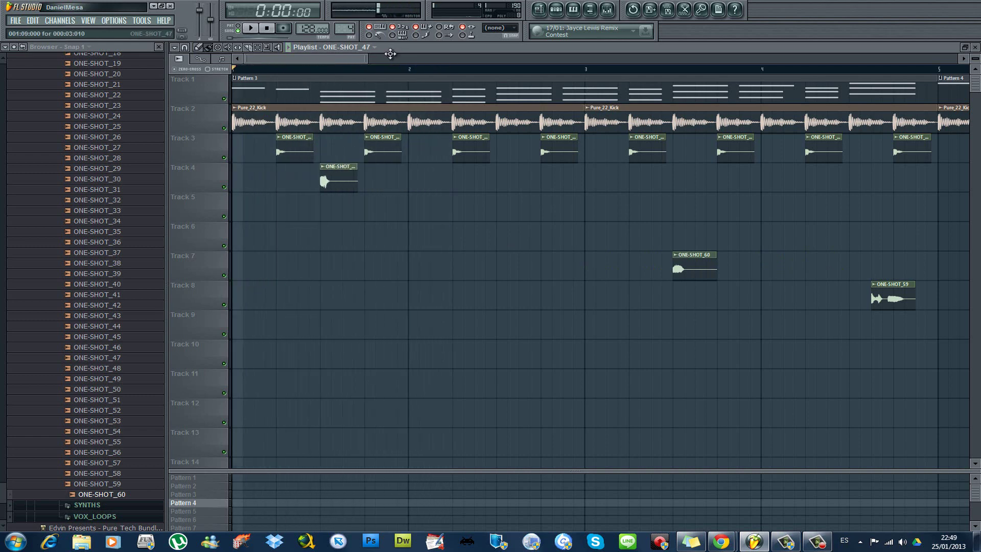
- Add ONE-SHOT_47 clips on Track 5 at step 11 of bars 1 and 2 and on Track 4 at step 9 of bar 2
{"action": "double_click", "coordinate": [338, 179]}
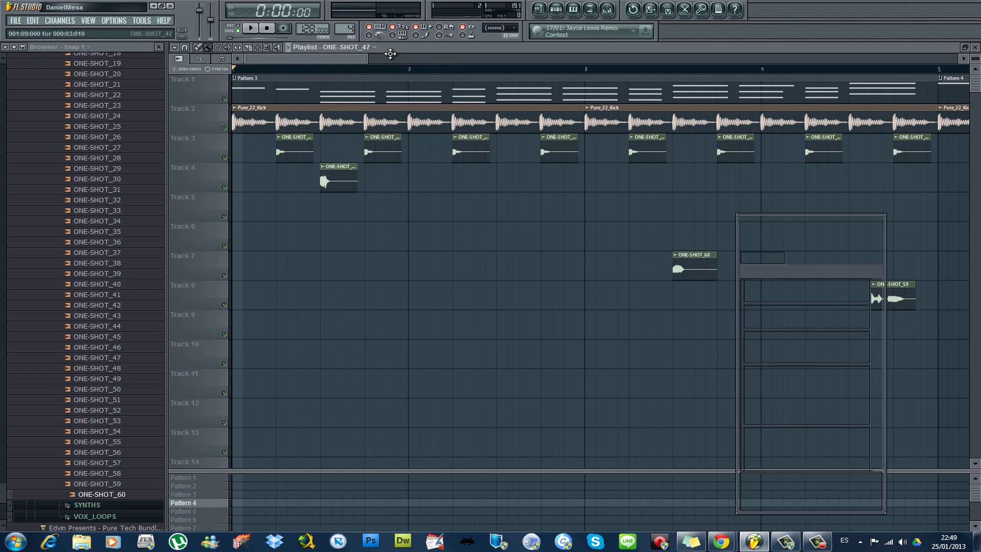
{"action": "left_click", "coordinate": [393, 55]}
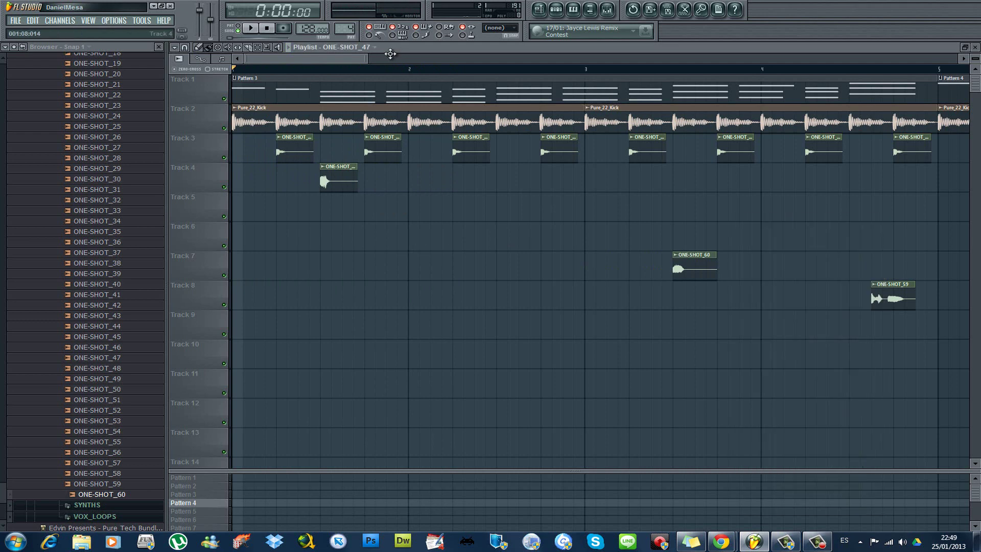
{"action": "key", "text": "space"}
{"action": "key", "text": "space"}
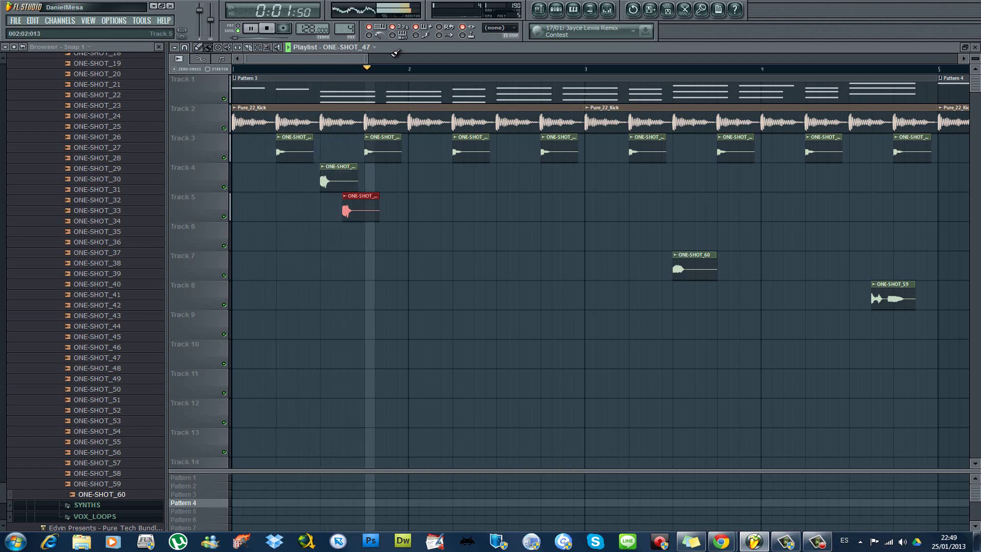
{"action": "key", "text": "space"}
{"action": "left_click", "coordinate": [491, 185]}
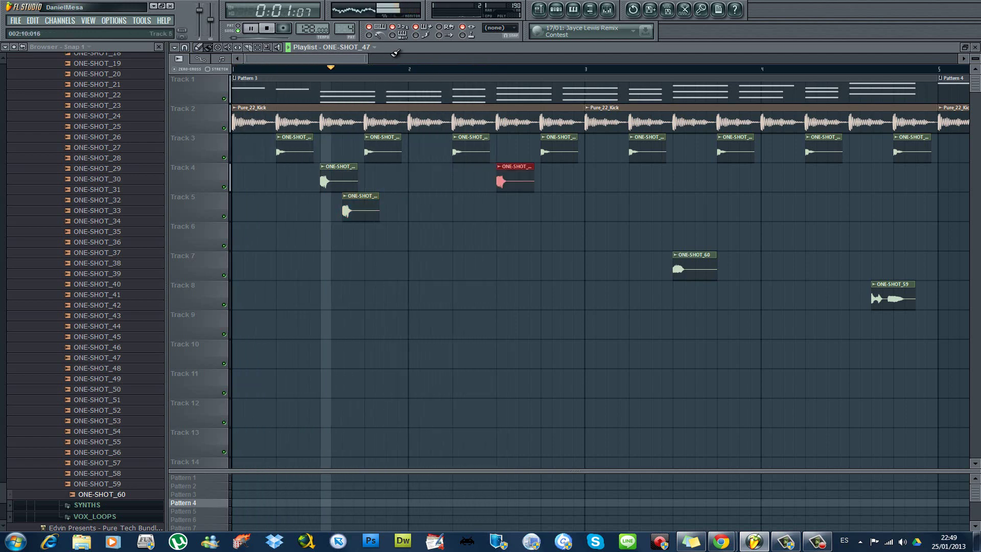
{"action": "left_click", "coordinate": [522, 207]}
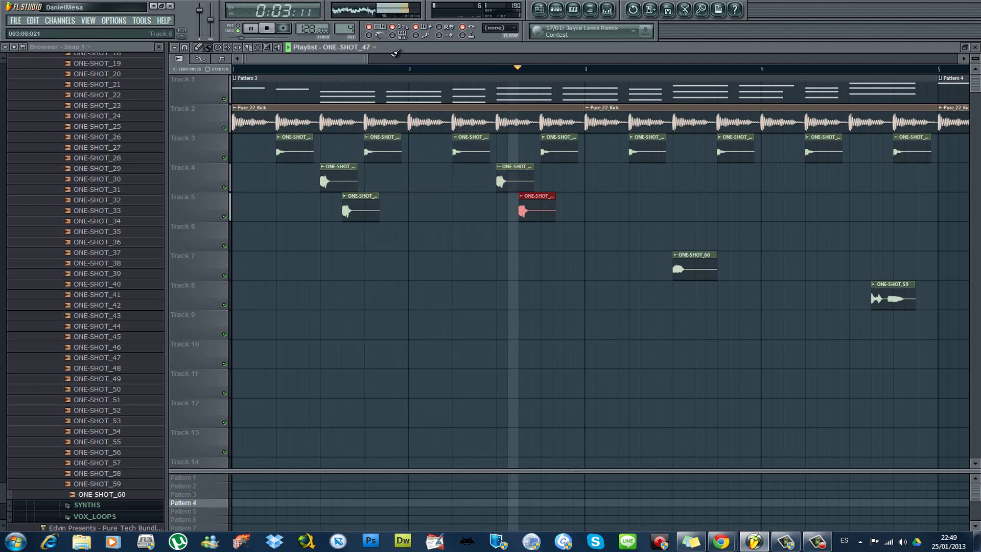
- Stop playback and delete the parked ONE-SHOT_60 and ONE-SHOT_59 clips from Tracks 7 and 8
{"action": "key", "text": "space"}
{"action": "right_click", "coordinate": [695, 267]}
{"action": "right_click", "coordinate": [893, 296]}
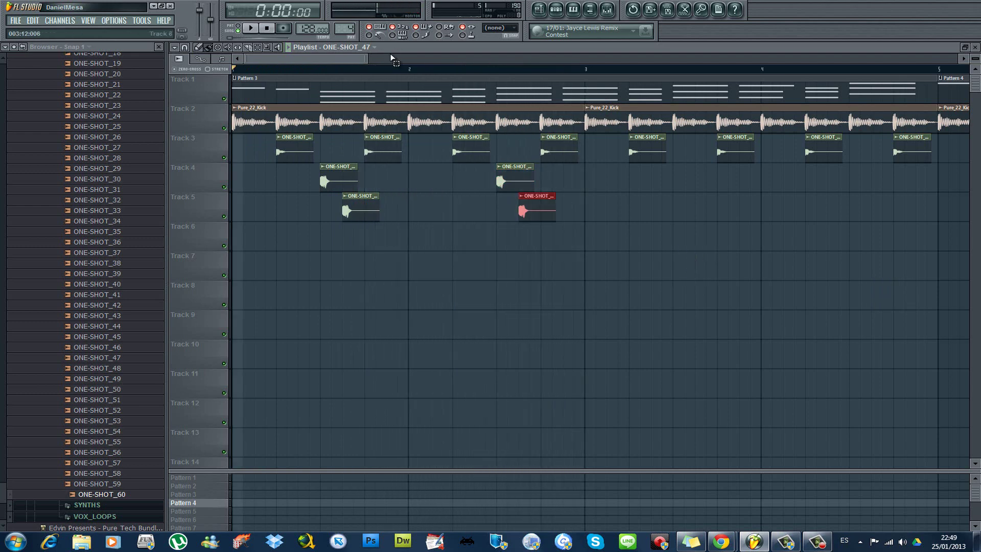
- Duplicate the ONE-SHOT_47 clips on Tracks 4 and 5 into bars 3 and 4, aligned to steps 9 and 11, and play them back
{"action": "left_click_drag", "start_coordinate": [696, 251], "coordinate": [232, 162]}
{"action": "key", "text": "ctrl+b"}
{"action": "key", "text": "shift+Right"}
{"action": "key", "text": "shift+Right"}
{"action": "key", "text": "shift+Right"}
{"action": "key", "text": "shift+Right"}
{"action": "key", "text": "shift+Right"}
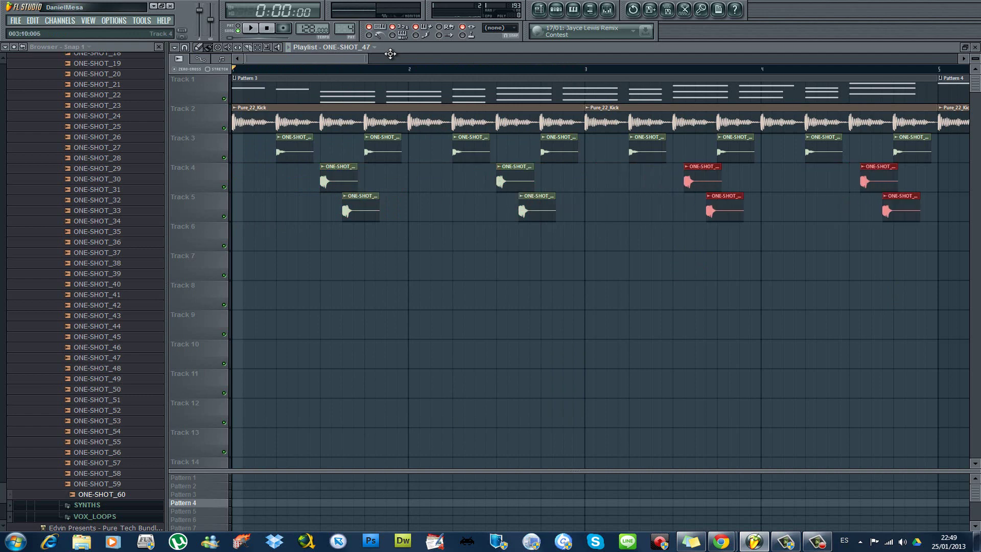
{"action": "key", "text": "shift+Left"}
{"action": "key", "text": "shift+Left"}
{"action": "key", "text": "shift+Left"}
{"action": "key", "text": "shift+Left"}
{"action": "key", "text": "shift+Left"}
{"action": "key", "text": "space"}
{"action": "key", "text": "shift+Right"}
{"action": "key", "text": "shift+Right"}
{"action": "key", "text": "shift+Right"}
{"action": "key", "text": "shift+Right"}
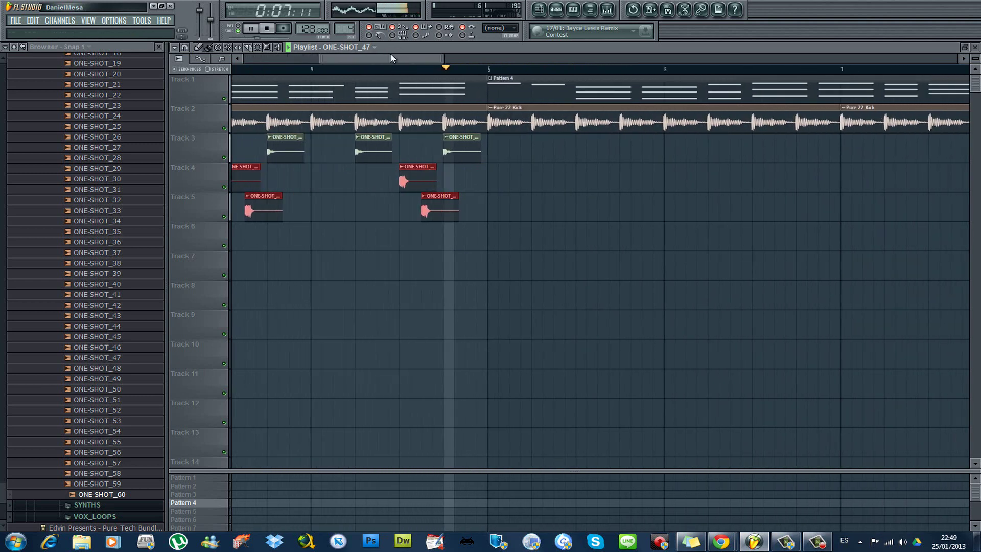
{"action": "key", "text": "space"}
- Duplicate the four-bar ONE-SHOT_47 pattern on Tracks 4 and 5 into bars 5 to 8 and listen to the arrangement
{"action": "scroll", "coordinate": [391, 54], "scroll_direction": "down", "scroll_amount": 3}
{"action": "scroll", "coordinate": [390, 53], "scroll_direction": "left", "scroll_amount": 1}
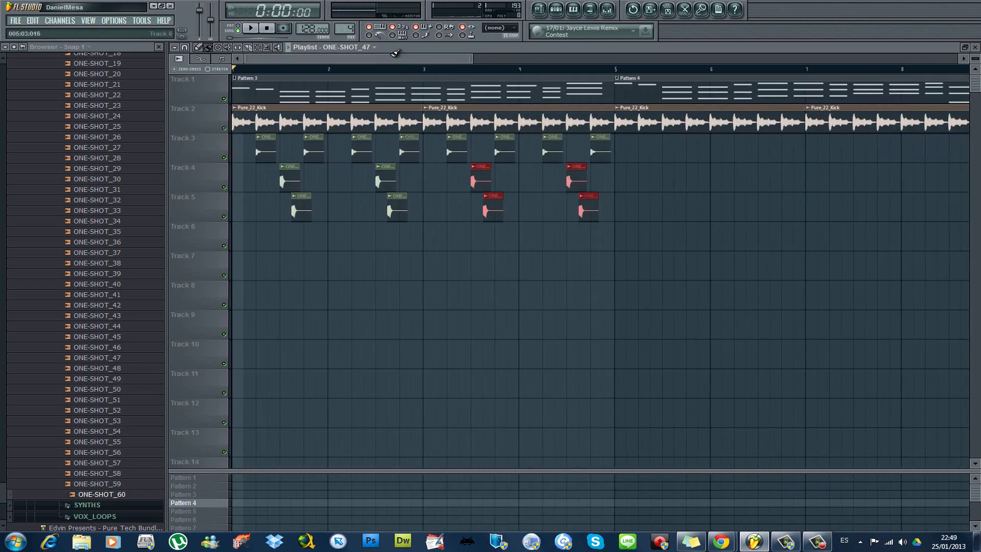
{"action": "left_click_drag", "start_coordinate": [644, 238], "coordinate": [671, 196]}
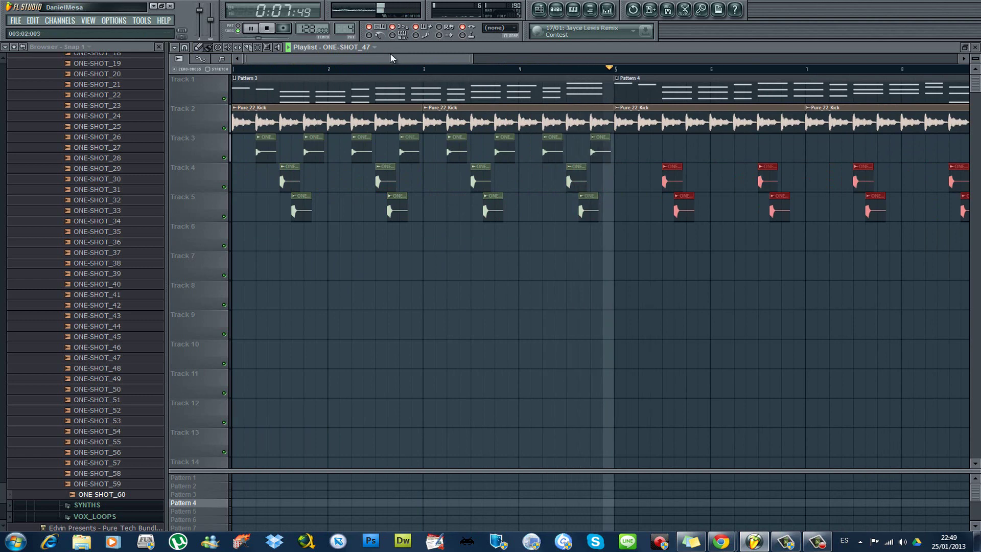
{"action": "scroll", "coordinate": [390, 54], "scroll_direction": "right", "scroll_amount": 3}
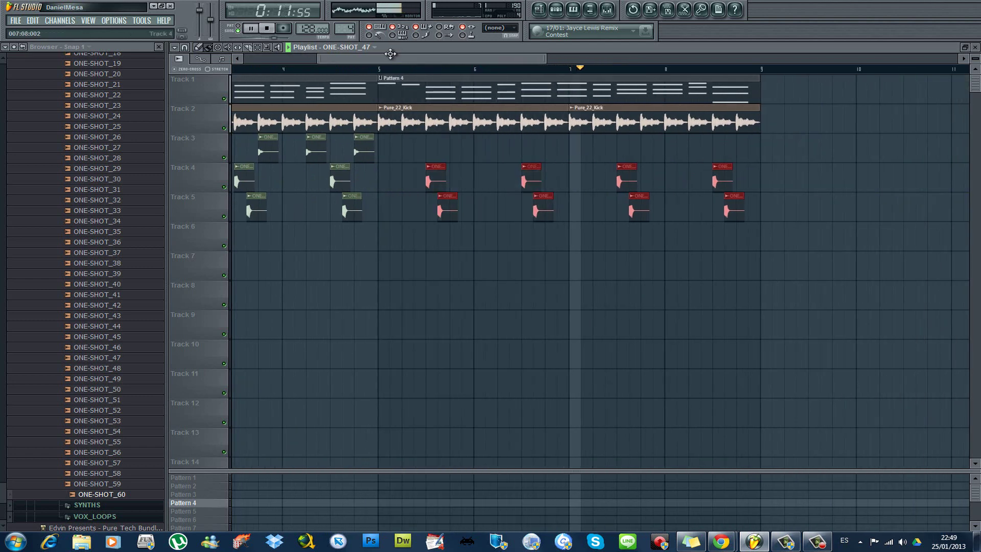
{"action": "scroll", "coordinate": [390, 54], "scroll_direction": "left", "scroll_amount": 3}
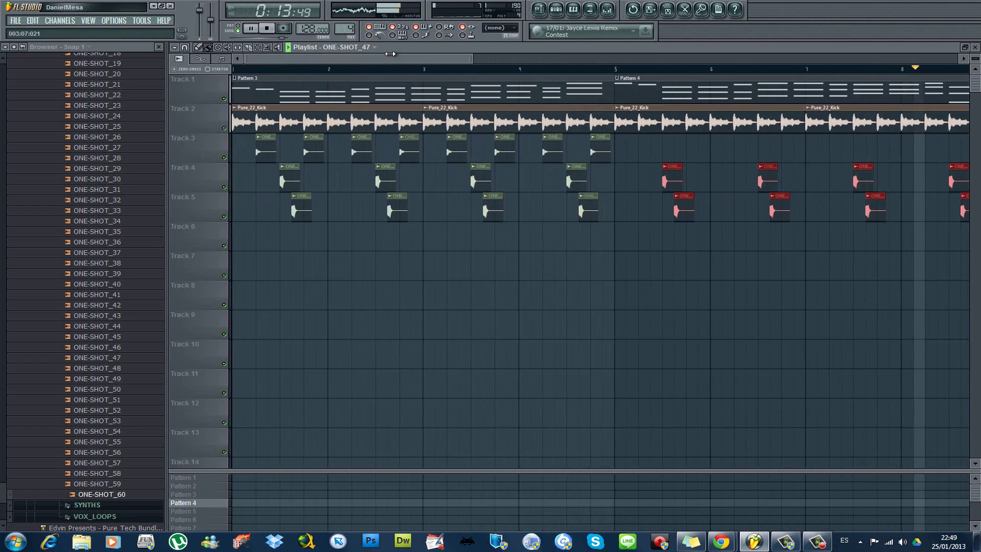
{"action": "scroll", "coordinate": [390, 53], "scroll_direction": "down", "scroll_amount": 1}
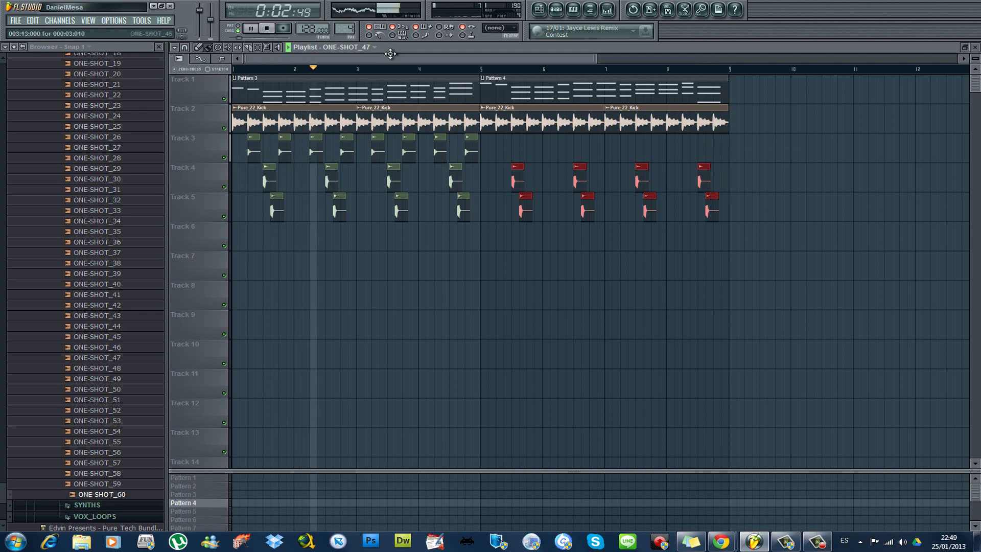
{"action": "key", "text": "space"}
- Move all the ONE-SHOT_45 clips on Track 3 from bars 1–4 to bars 5–8 and check them with playback
{"action": "left_click_drag", "start_coordinate": [516, 149], "coordinate": [241, 125]}
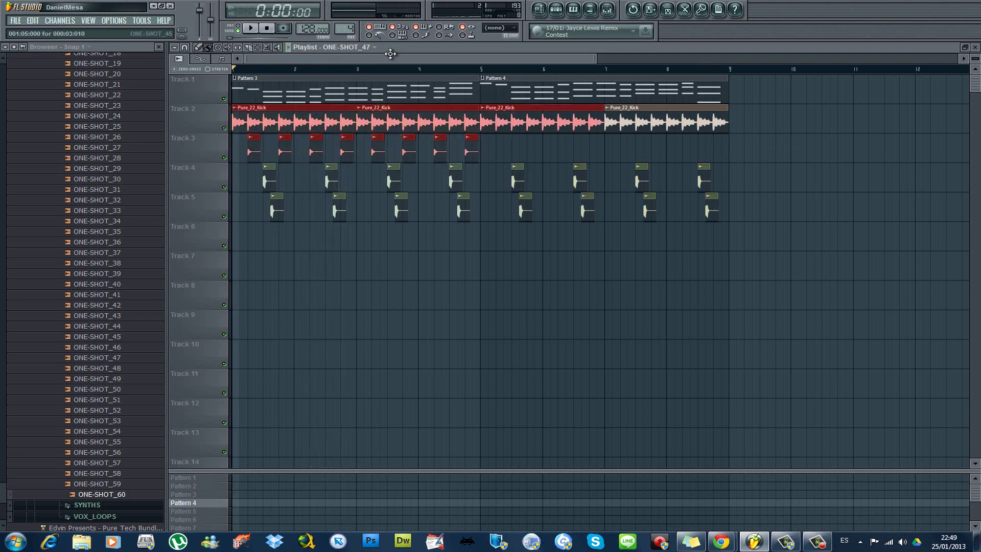
{"action": "mouse_move", "coordinate": [253, 149]}
{"action": "left_mouse_down"}
{"action": "mouse_move", "coordinate": [293, 148]}
{"action": "mouse_move", "coordinate": [235, 148]}
{"action": "left_mouse_up"}
{"action": "mouse_move", "coordinate": [521, 148]}
{"action": "left_mouse_down"}
{"action": "mouse_move", "coordinate": [234, 149]}
{"action": "mouse_move", "coordinate": [505, 149]}
{"action": "left_mouse_up"}
{"action": "key", "text": "space"}
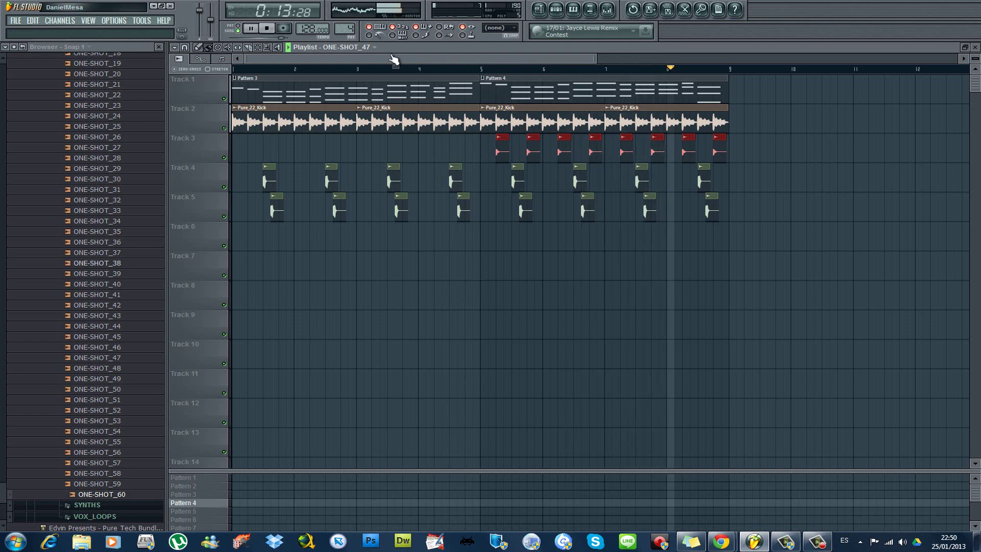
{"action": "key", "text": "space"}
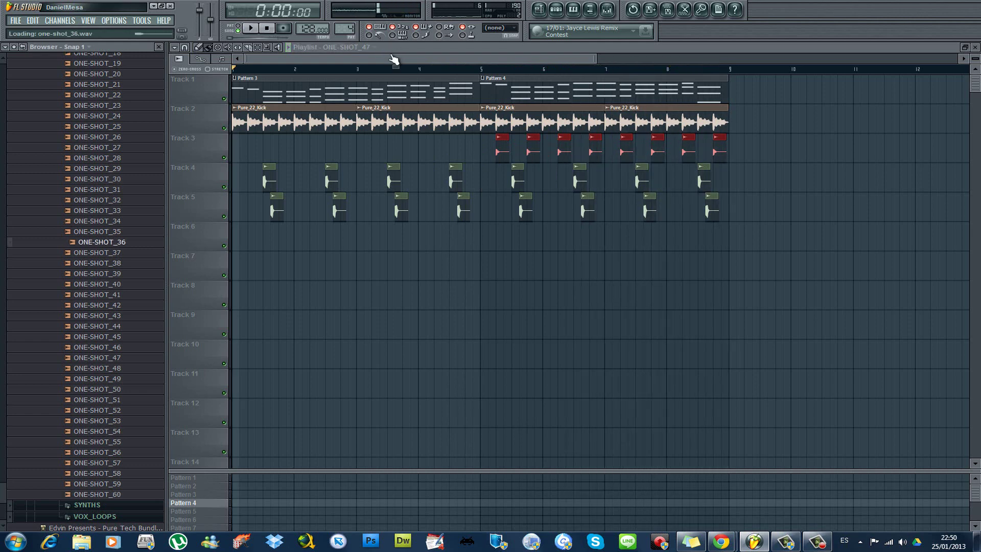
- Audition the vocal one-shots in the browser from ONE-SHOT_36 back to ONE-SHOT_05, and replay ONE-SHOT_05 and ONE-SHOT_06
{"action": "key", "text": "Up"}
{"action": "key", "text": "Up"}
{"action": "key", "text": "Up"}
{"action": "key", "text": "Up"}
{"action": "key", "text": "Up"}
{"action": "key", "text": "Up"}
{"action": "key", "text": "Up"}
{"action": "key", "text": "Up"}
{"action": "key", "text": "Up"}
{"action": "key", "text": "Up"}
{"action": "key", "text": "Up"}
{"action": "key", "text": "Up"}
{"action": "key", "text": "Up"}
{"action": "key", "text": "Up"}
{"action": "key", "text": "Up"}
{"action": "key", "text": "Up"}
{"action": "key", "text": "Up"}
{"action": "key", "text": "Up"}
{"action": "key", "text": "Up"}
{"action": "key", "text": "Up"}
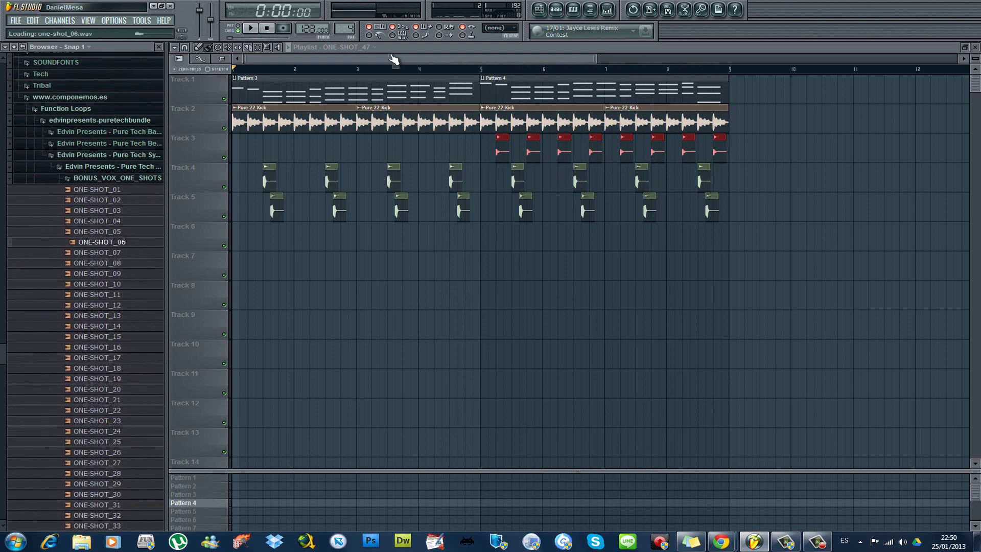
{"action": "key", "text": "Up"}
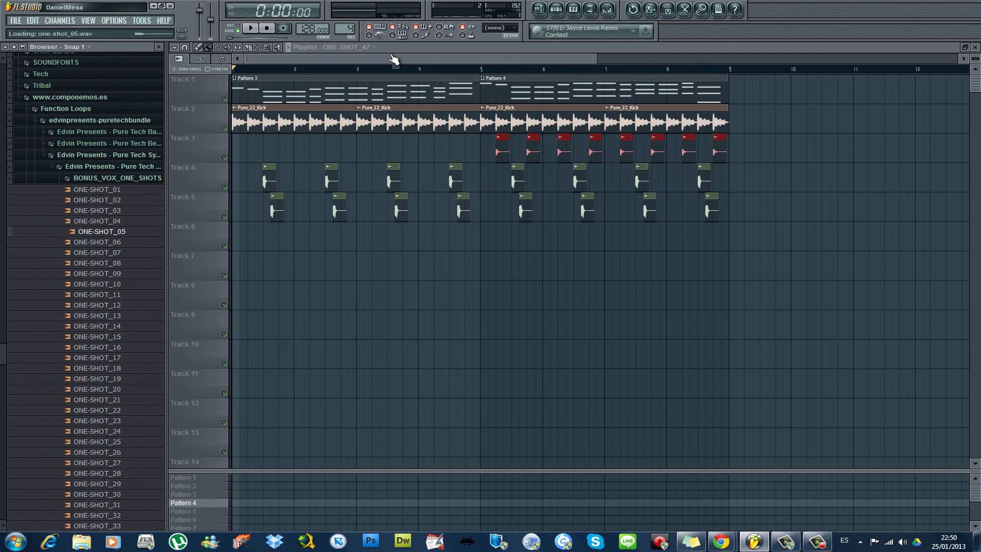
{"action": "key", "text": "Down"}
{"action": "key", "text": "Down"}
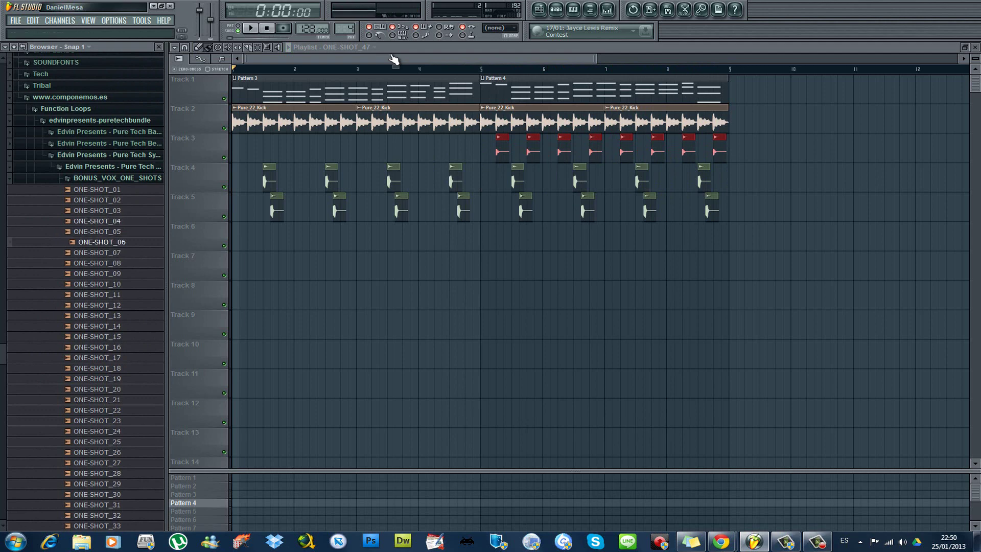
{"action": "key", "text": "Up"}
- Place ONE-SHOT_06 on Track 8, ONE-SHOT_05 on Track 7 and ONE-SHOT_04 on Track 6 around the start of bar 3
{"action": "left_click_drag", "start_coordinate": [101, 242], "coordinate": [358, 298]}
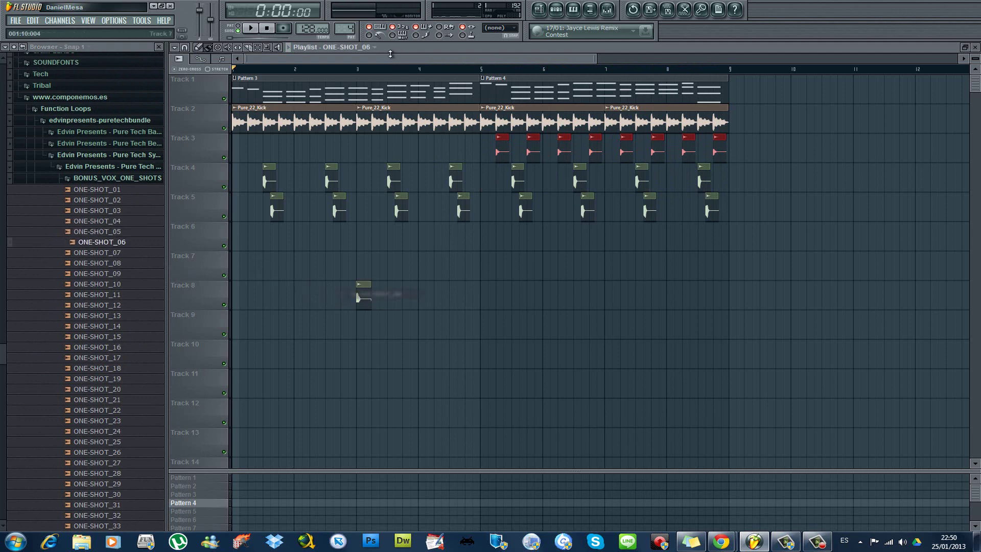
{"action": "key", "text": "Up"}
{"action": "left_click_drag", "start_coordinate": [391, 57], "coordinate": [365, 267]}
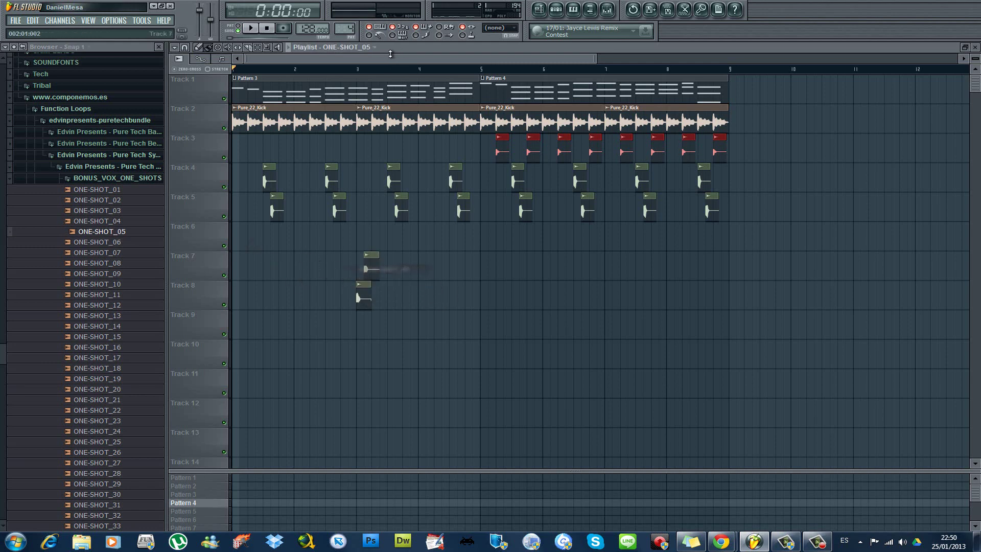
{"action": "key", "text": "Up"}
{"action": "left_click_drag", "start_coordinate": [393, 60], "coordinate": [352, 236]}
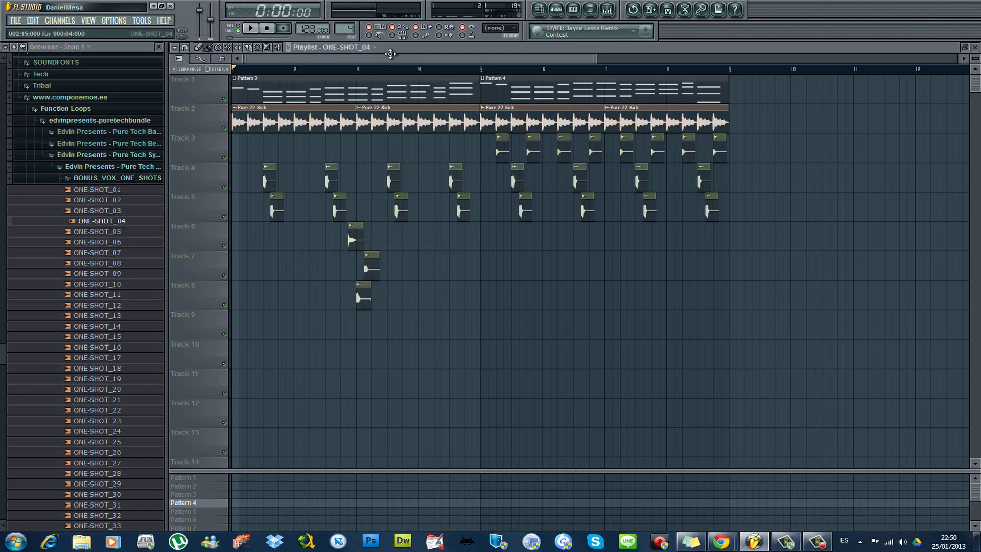
- Open the channel settings of the ONE-SHOT_04, ONE-SHOT_05 and ONE-SHOT_06 clips in turn and preview the samples
{"action": "left_click", "coordinate": [390, 54]}
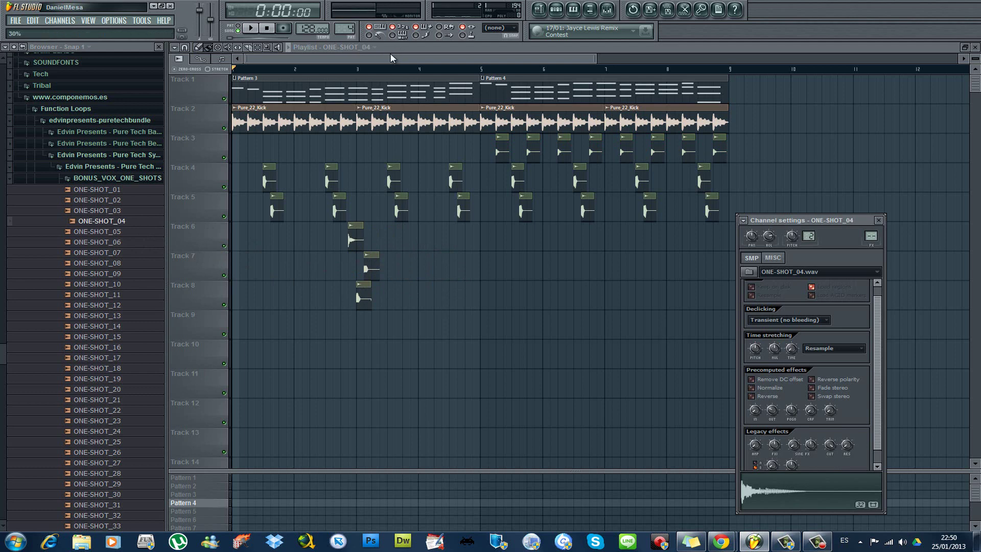
{"action": "left_click", "coordinate": [390, 53]}
{"action": "key", "text": "space"}
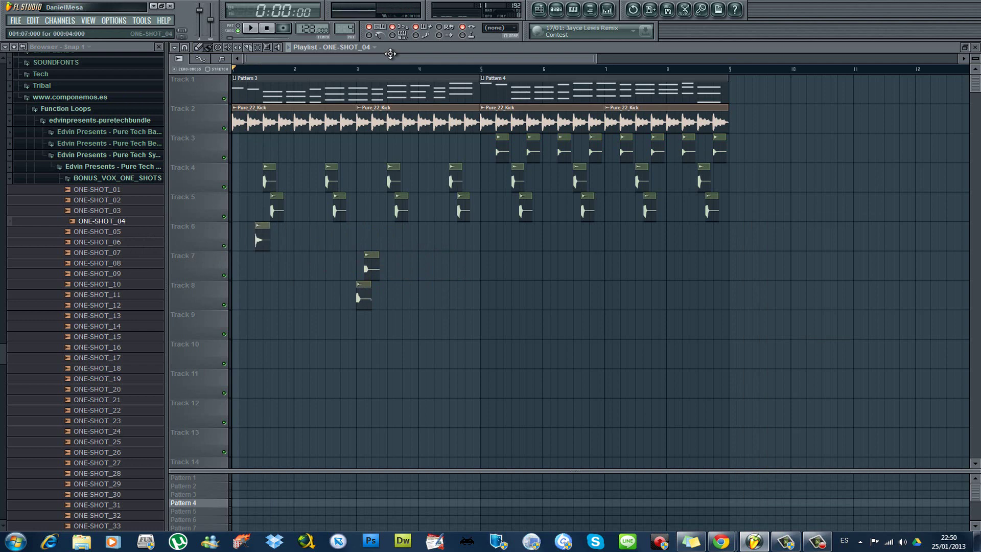
{"action": "double_click", "coordinate": [372, 267]}
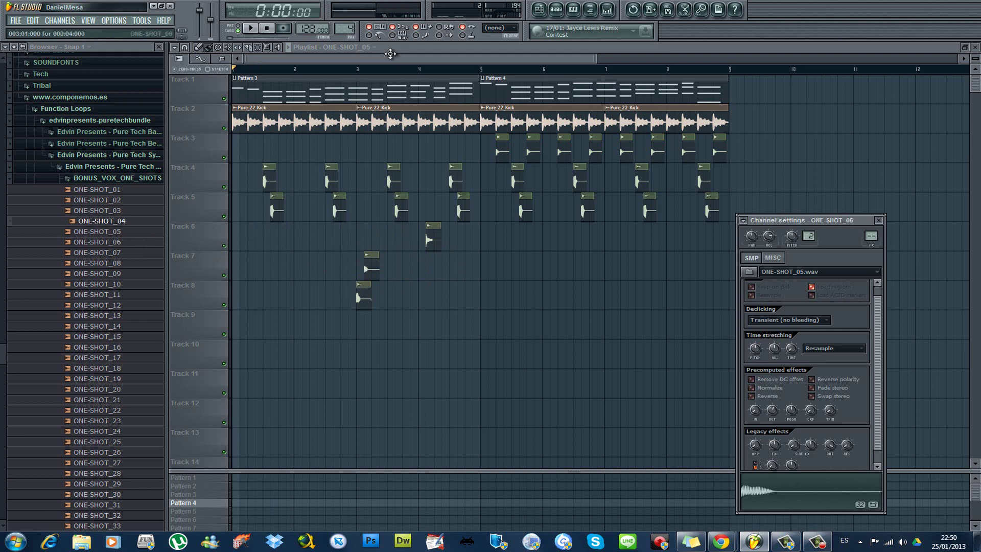
{"action": "double_click", "coordinate": [363, 296]}
{"action": "left_click", "coordinate": [811, 491]}
- Move the ONE-SHOT_06 clip on Track 8 and the ONE-SHOT_05 and ONE-SHOT_04 clips on Track 7 into bar 1, and play them back
{"action": "left_click_drag", "start_coordinate": [364, 298], "coordinate": [240, 298]}
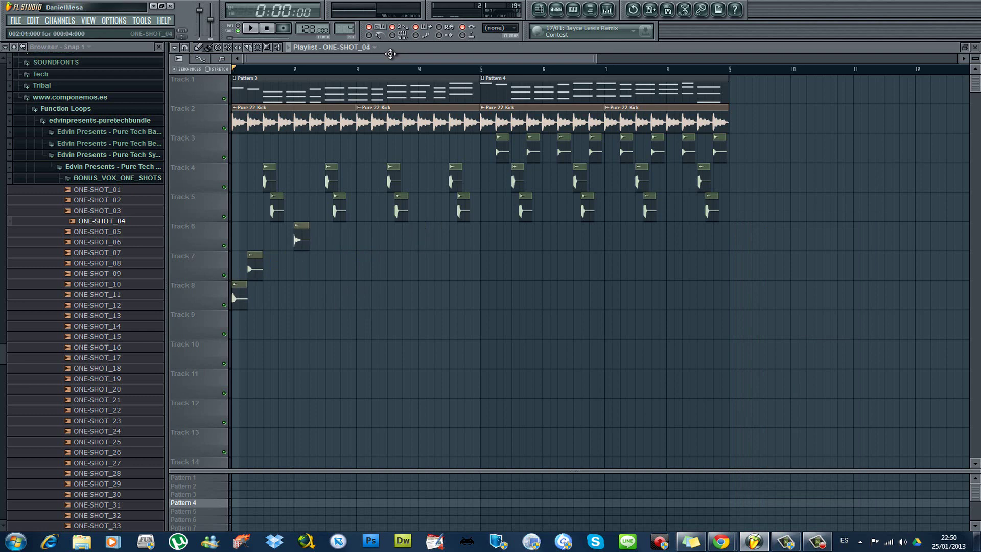
{"action": "key", "text": "space"}
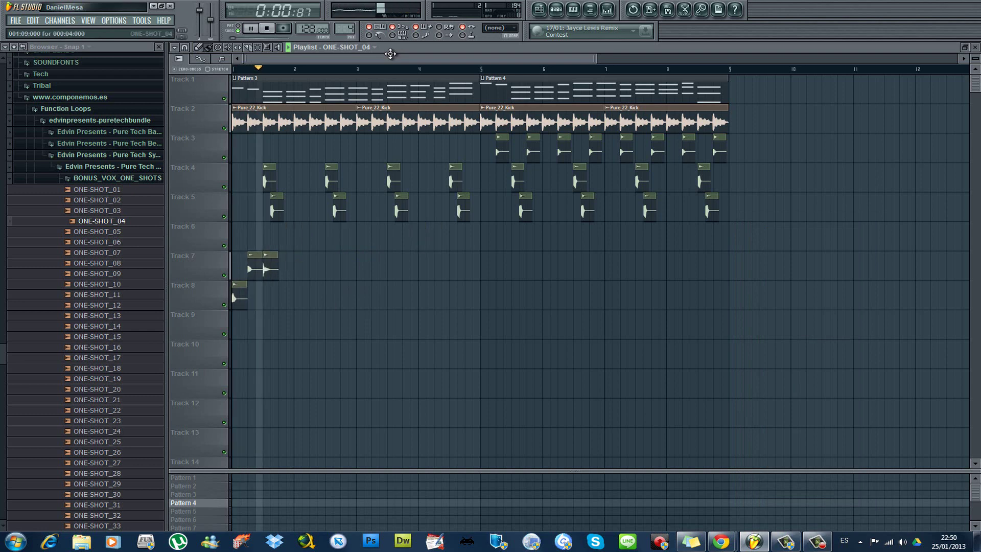
{"action": "key", "text": "space"}
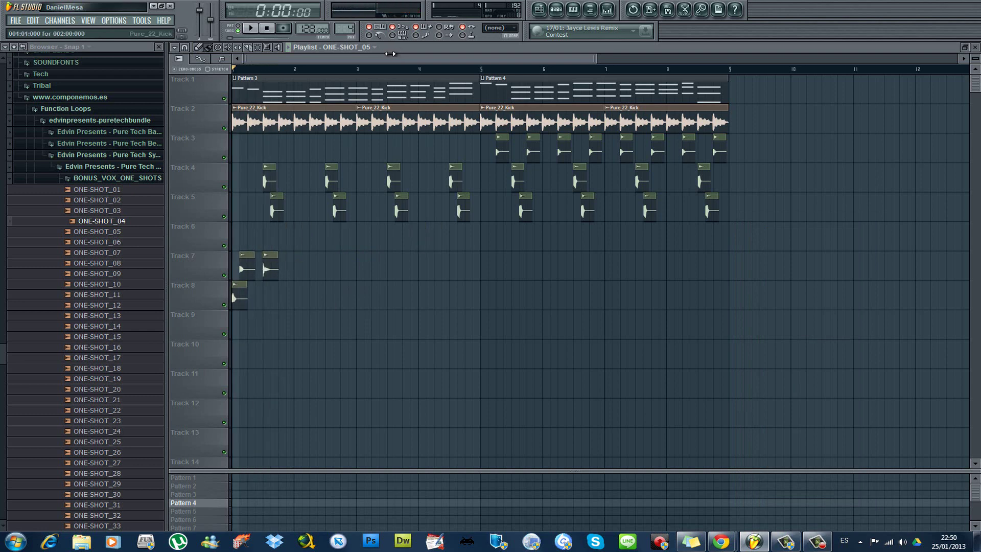
- Review the channel settings of the ONE-SHOT_06, ONE-SHOT_05 and ONE-SHOT_04 clips in bar 1 and start playback
{"action": "scroll", "coordinate": [391, 54], "scroll_direction": "up", "scroll_amount": 3}
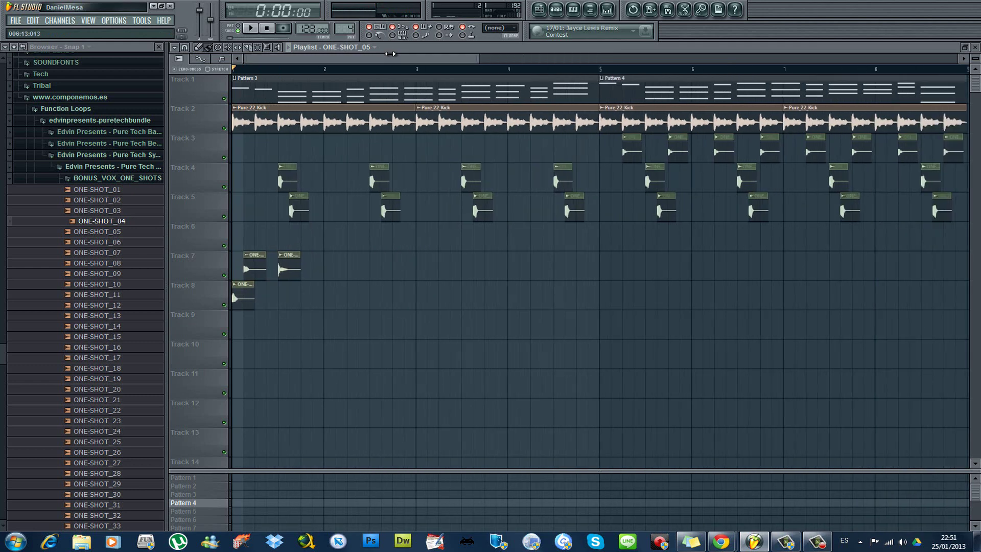
{"action": "double_click", "coordinate": [244, 297]}
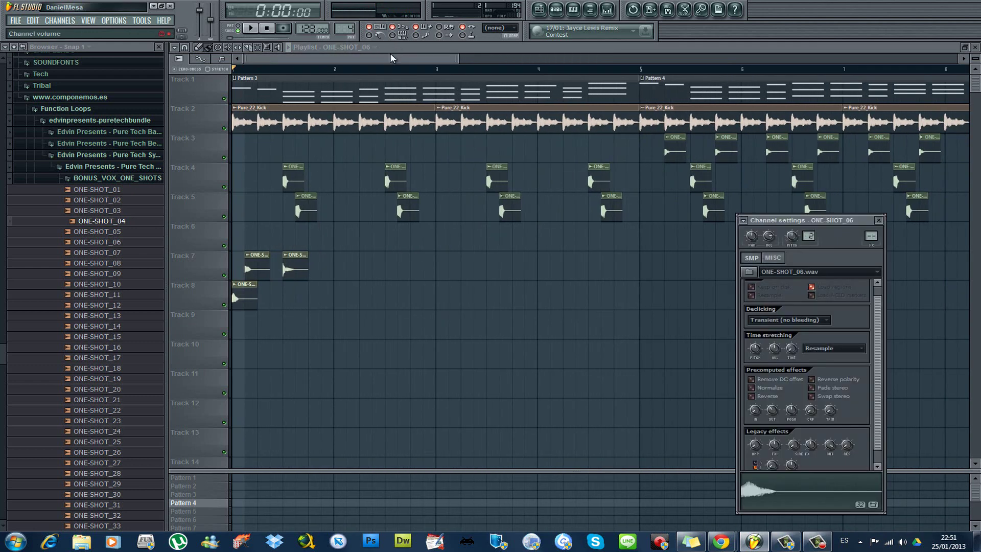
{"action": "double_click", "coordinate": [257, 268]}
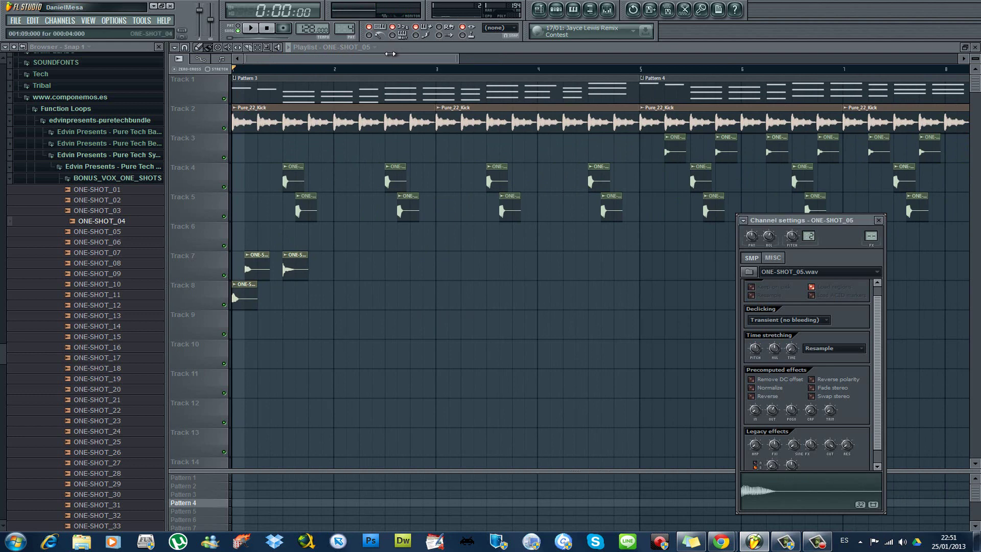
{"action": "double_click", "coordinate": [298, 268]}
{"action": "key", "text": "space"}
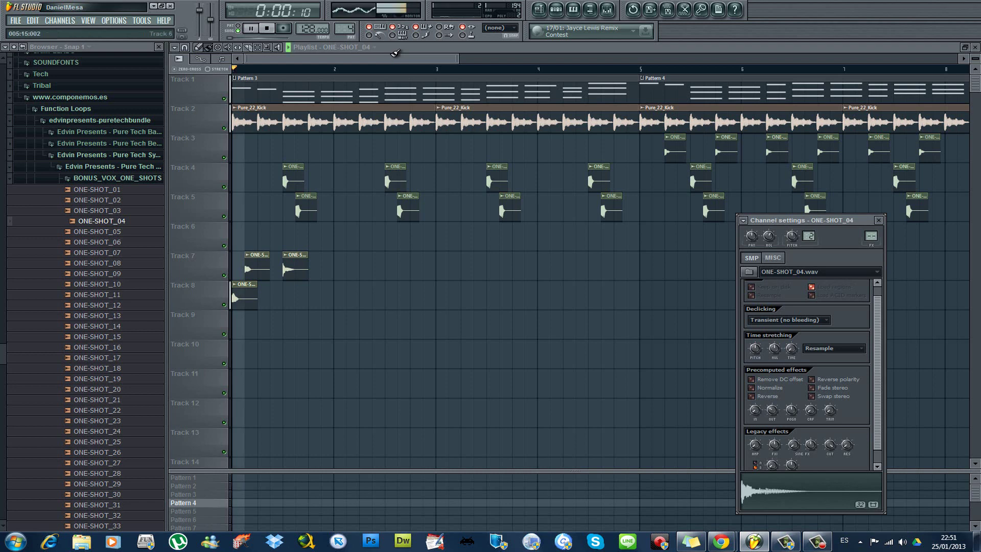
- Move the ONE-SHOT_05 clip to Track 8 at step 5 of bar 1, directly after ONE-SHOT_06, and listen to it
{"action": "key", "text": "space"}
{"action": "mouse_move", "coordinate": [257, 268]}
{"action": "left_mouse_down"}
{"action": "mouse_move", "coordinate": [372, 268]}
{"action": "mouse_move", "coordinate": [270, 298]}
{"action": "left_mouse_up"}
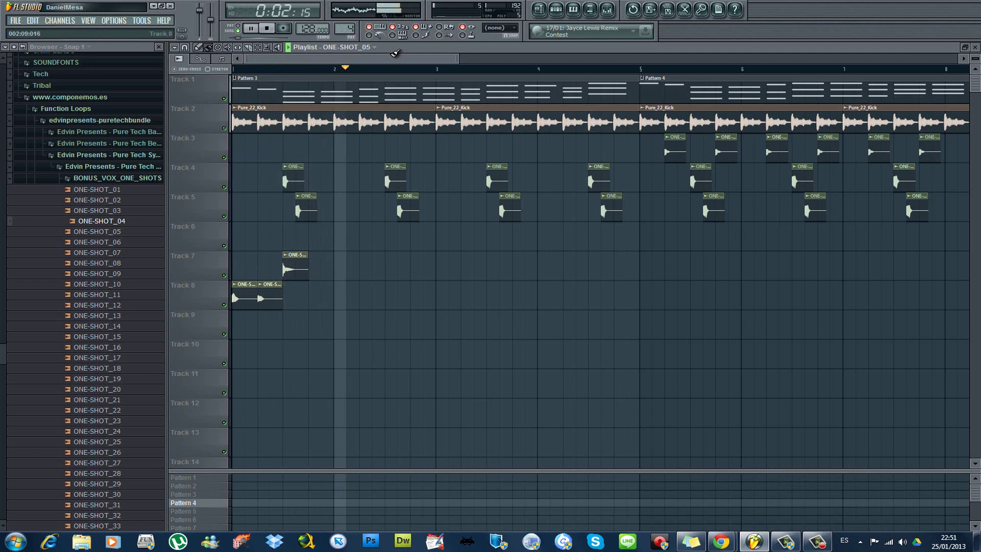
{"action": "key", "text": "space"}
- Duplicate the three-clip vocal phrase on Tracks 7 and 8 from bar 1 into bar 3 and play it back
{"action": "left_click_drag", "start_coordinate": [234, 250], "coordinate": [380, 337]}
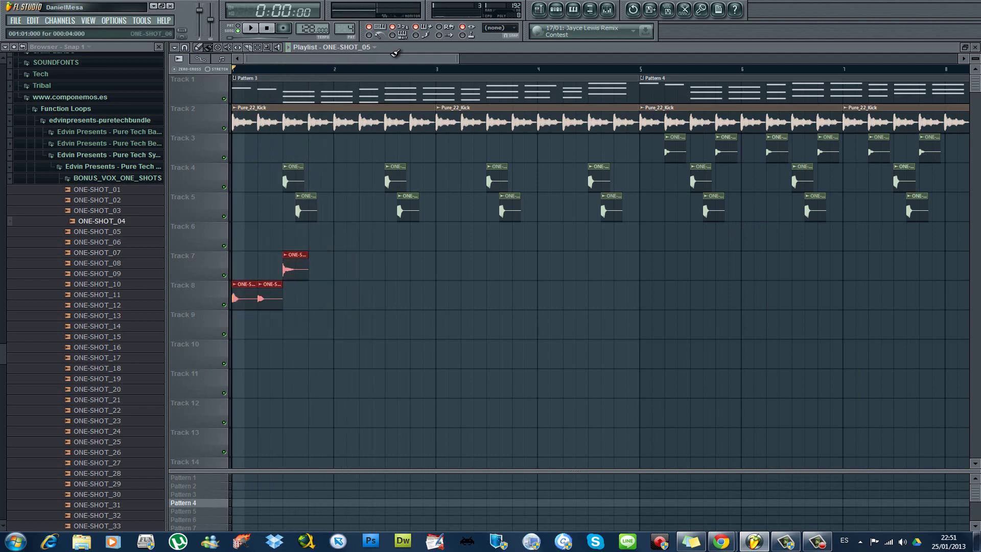
{"action": "left_click_drag", "start_coordinate": [244, 297], "coordinate": [449, 298]}
{"action": "key", "text": "space"}
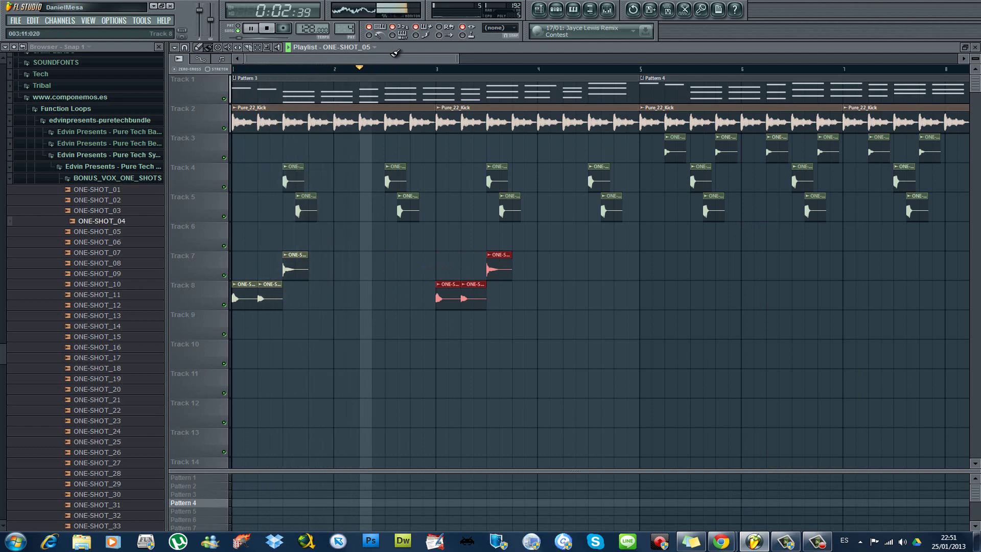
{"action": "key", "text": "space"}
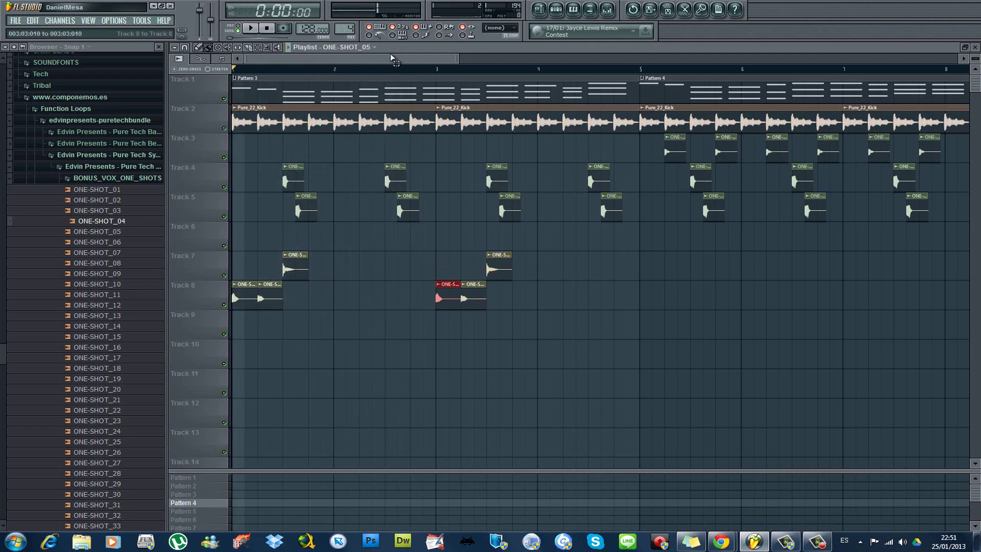
- Copy the vocal phrase on Tracks 7 and 8 from bar 3 into bar 2 and play the arrangement
{"action": "mouse_move", "coordinate": [511, 338]}
{"action": "left_mouse_down"}
{"action": "mouse_move", "coordinate": [415, 281]}
{"action": "mouse_move", "coordinate": [419, 251]}
{"action": "left_mouse_up"}
{"action": "left_click_drag", "start_coordinate": [448, 297], "coordinate": [346, 298]}
{"action": "key", "text": "space"}
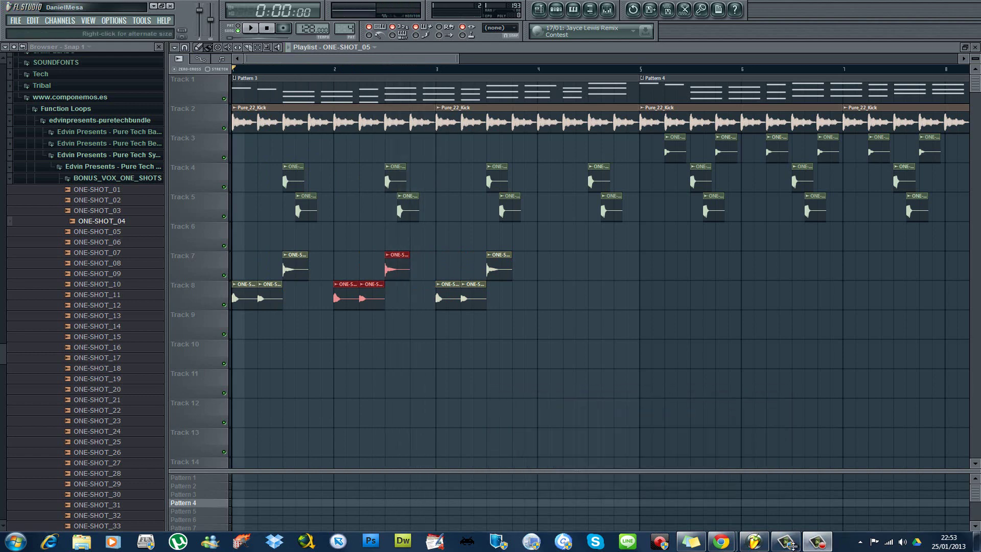
{"action": "key", "text": "space"}
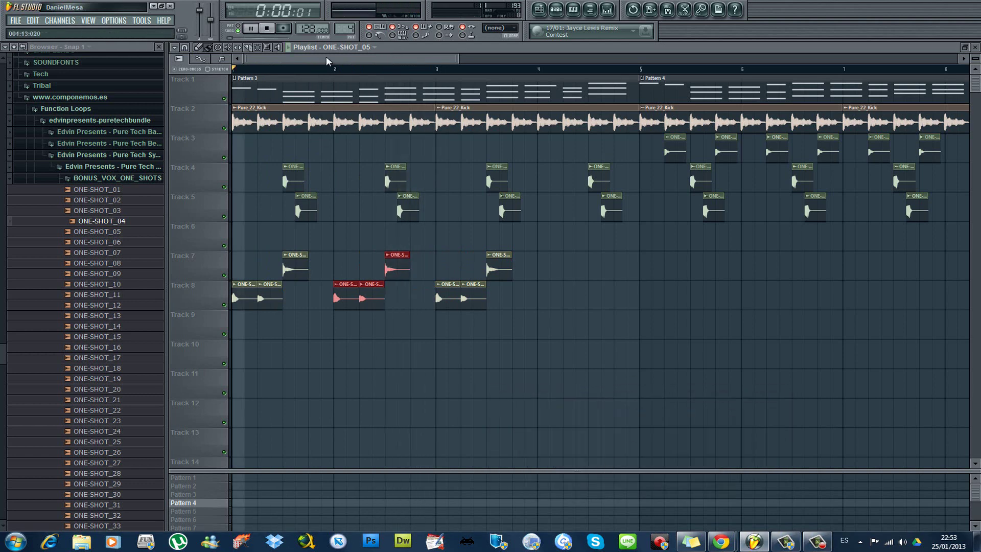
- Duplicate the vocal phrases on Tracks 7 and 8 from bars 1–3 into bars 4–6
{"action": "scroll", "coordinate": [326, 57], "scroll_direction": "down", "scroll_amount": 4}
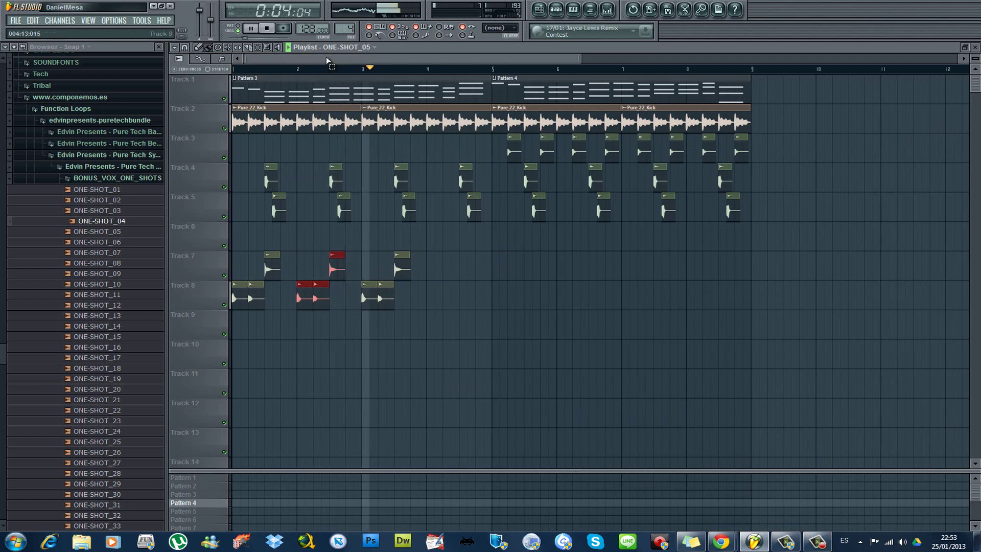
{"action": "left_click_drag", "start_coordinate": [475, 339], "coordinate": [234, 251]}
{"action": "key", "text": "space"}
{"action": "key", "text": "ctrl+b"}
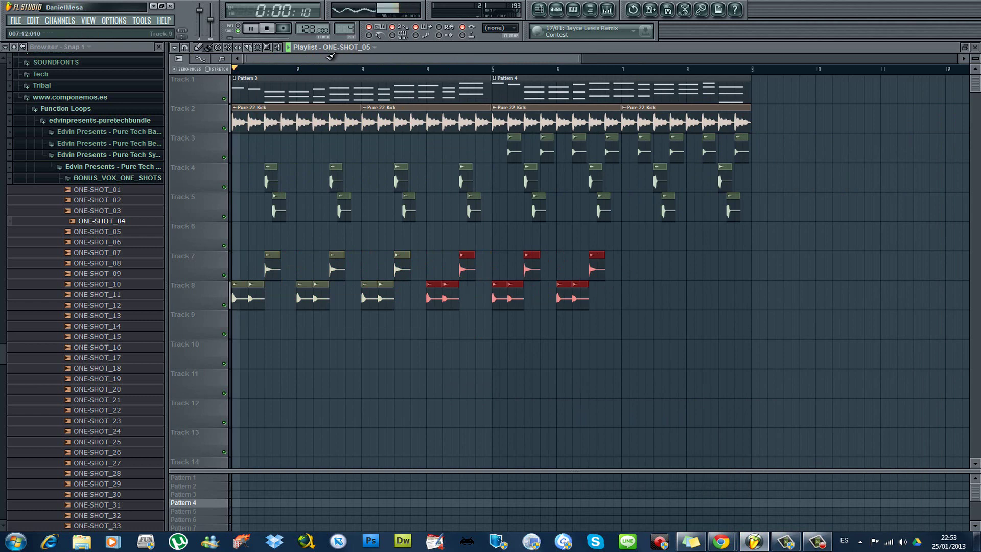
- Duplicate the vocal phrases on Tracks 7 and 8 from bars 5–6 into bars 7–8 and listen to the full arrangement
{"action": "left_click_drag", "start_coordinate": [327, 58], "coordinate": [326, 57]}
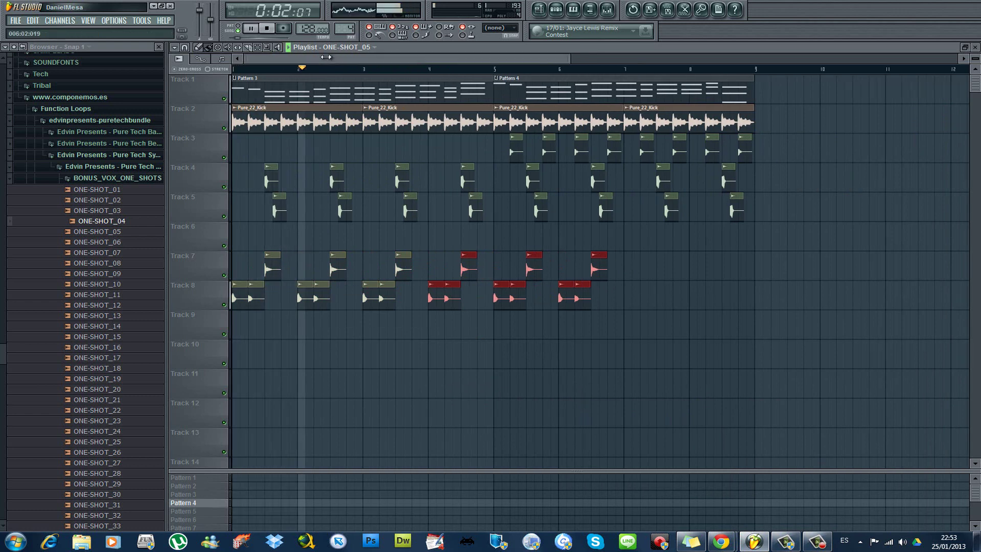
{"action": "left_click_drag", "start_coordinate": [569, 59], "coordinate": [494, 59]}
{"action": "left_click_drag", "start_coordinate": [817, 368], "coordinate": [581, 223]}
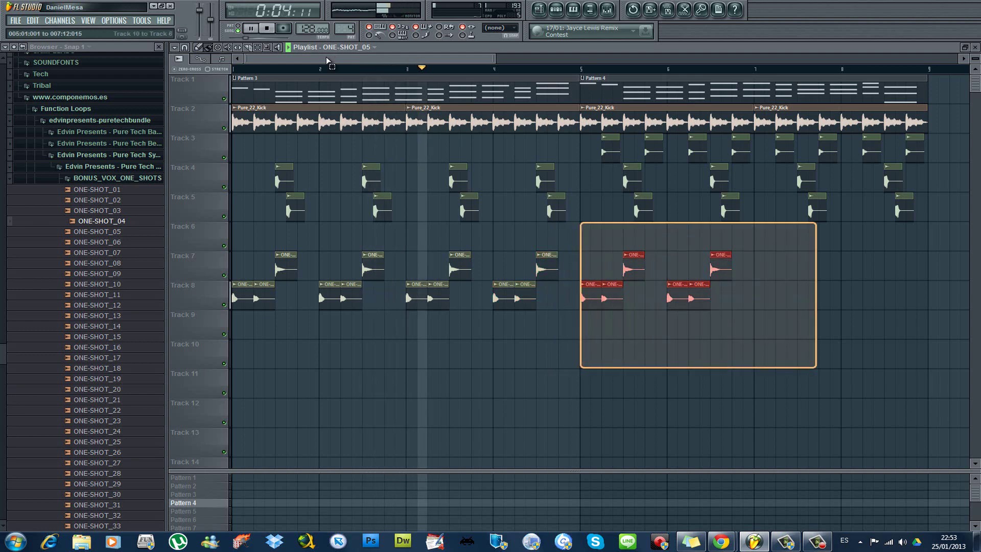
{"action": "key", "text": "ctrl+b"}
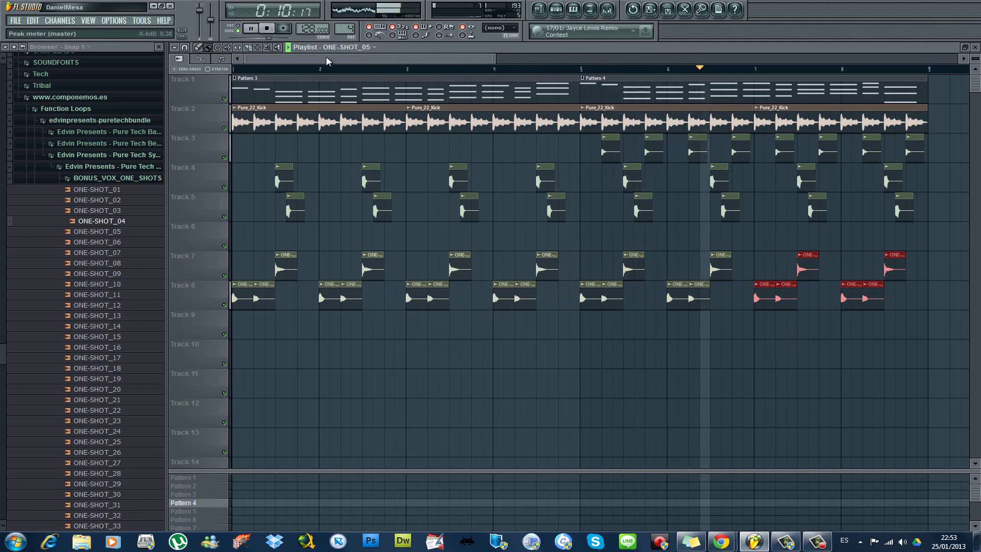
{"action": "scroll", "coordinate": [326, 57], "scroll_direction": "down", "scroll_amount": 3}
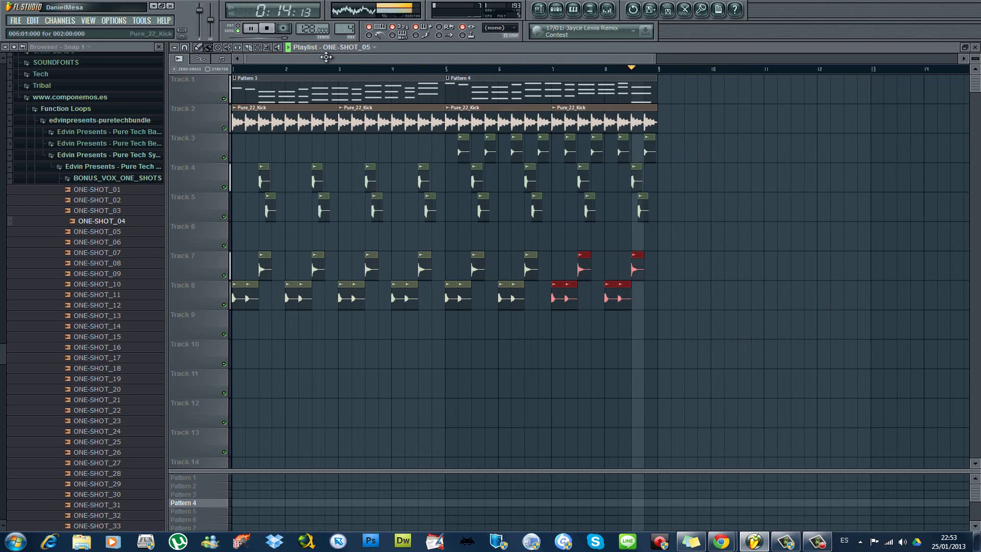
{"action": "key", "text": "space"}
- Make every second ONE-SHOT_45 clip on Track 3 unique, starting with the second clip in bar 5
{"action": "key", "text": "Tab"}
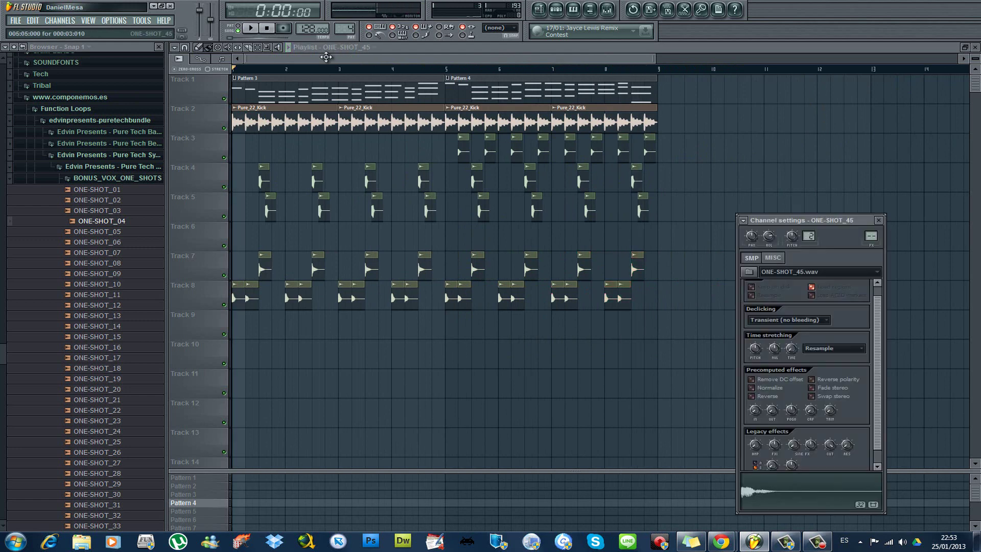
{"action": "left_click", "coordinate": [489, 137]}
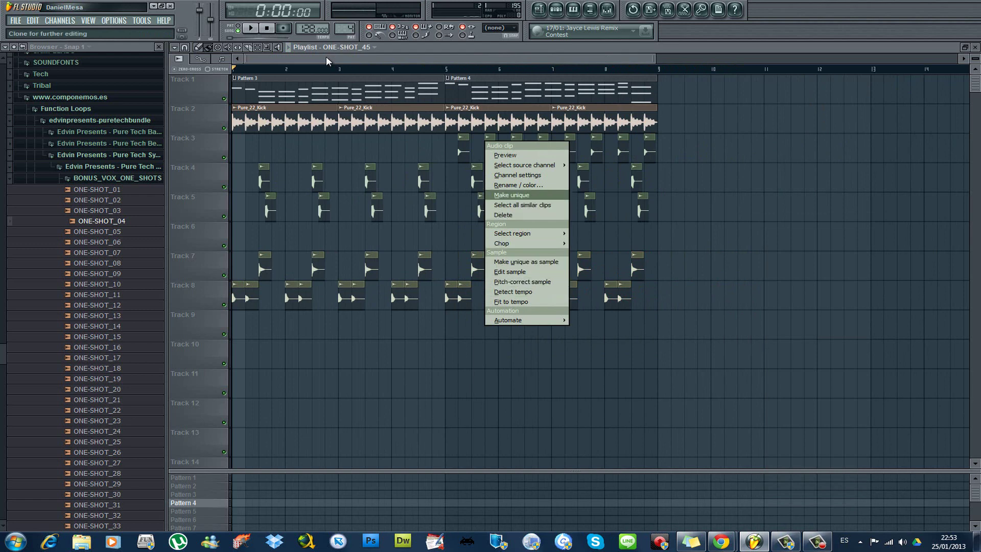
{"action": "left_click", "coordinate": [508, 194]}
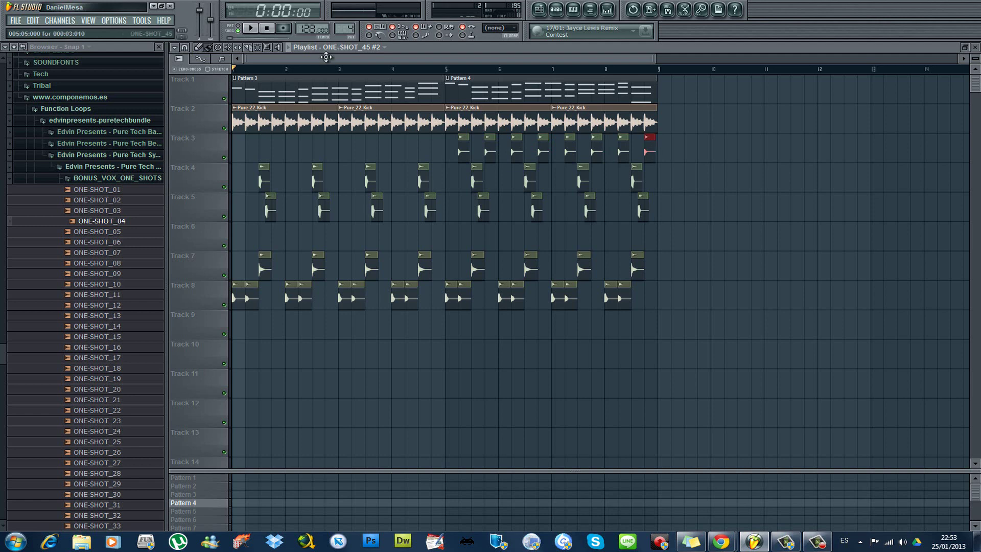
- Pan the ONE-SHOT_45 channel to the left and its unique copy 28% right, and check the result with playback
{"action": "double_click", "coordinate": [463, 150]}
{"action": "left_click_drag", "start_coordinate": [751, 235], "coordinate": [751, 246]}
{"action": "key", "text": "z"}
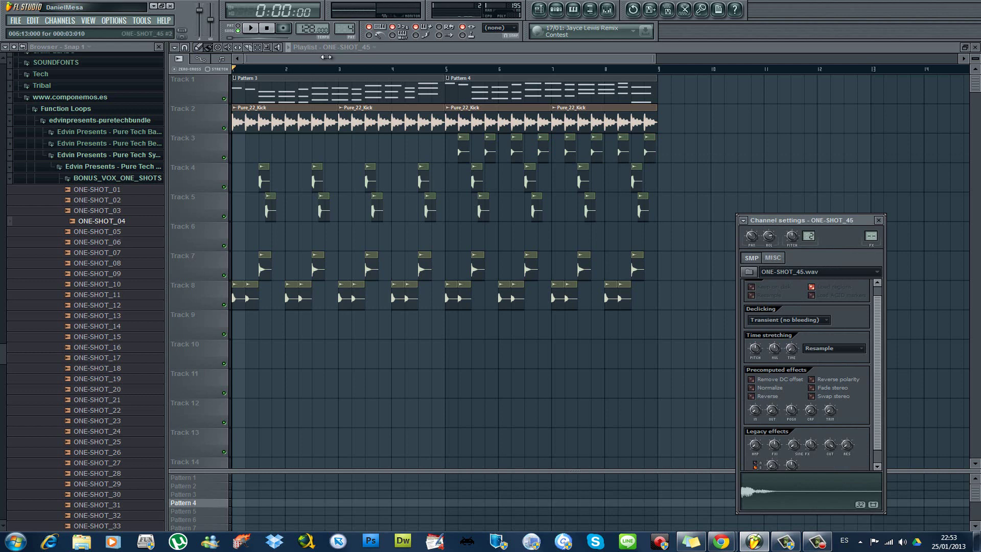
{"action": "double_click", "coordinate": [490, 150]}
{"action": "left_click_drag", "start_coordinate": [751, 236], "coordinate": [751, 225]}
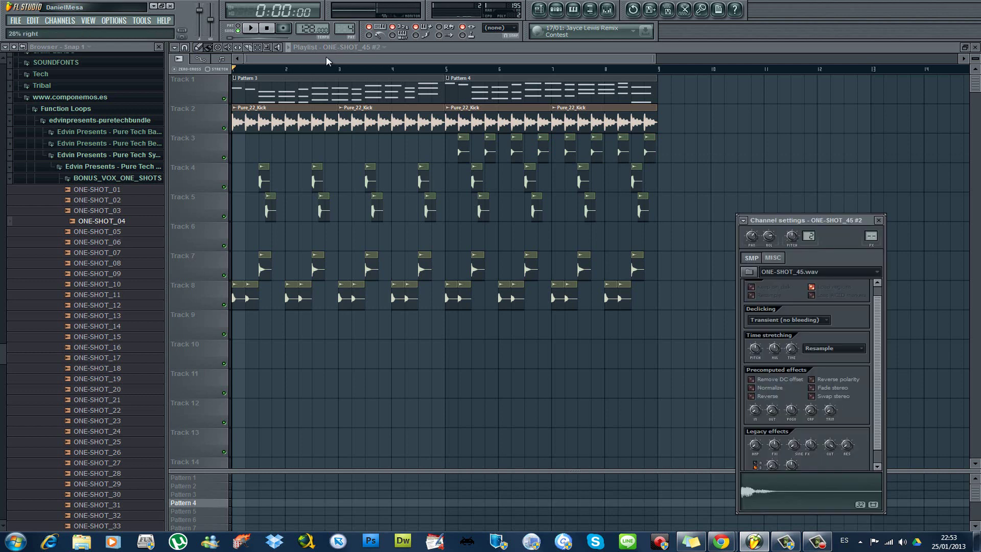
{"action": "key", "text": "space"}
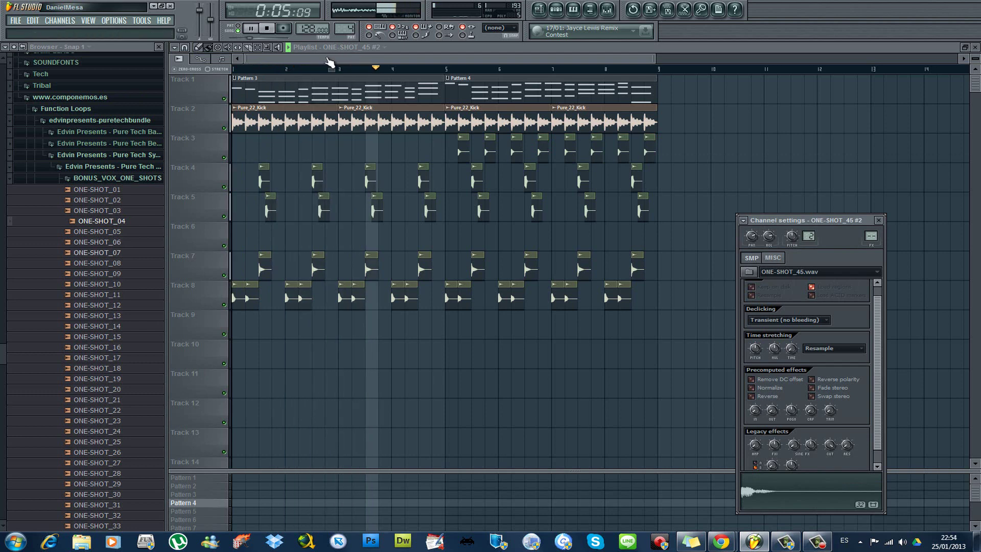
{"action": "key", "text": "space"}
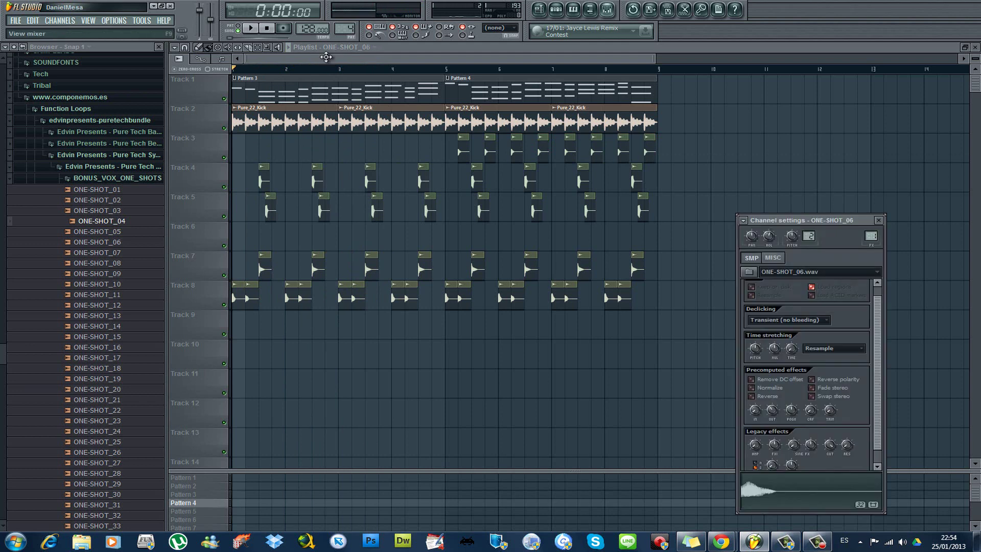
- Load Fruity Reeverb into the first effect slot of the mixer's Send 1 track
{"action": "key", "text": "F9"}
{"action": "left_click", "coordinate": [701, 378]}
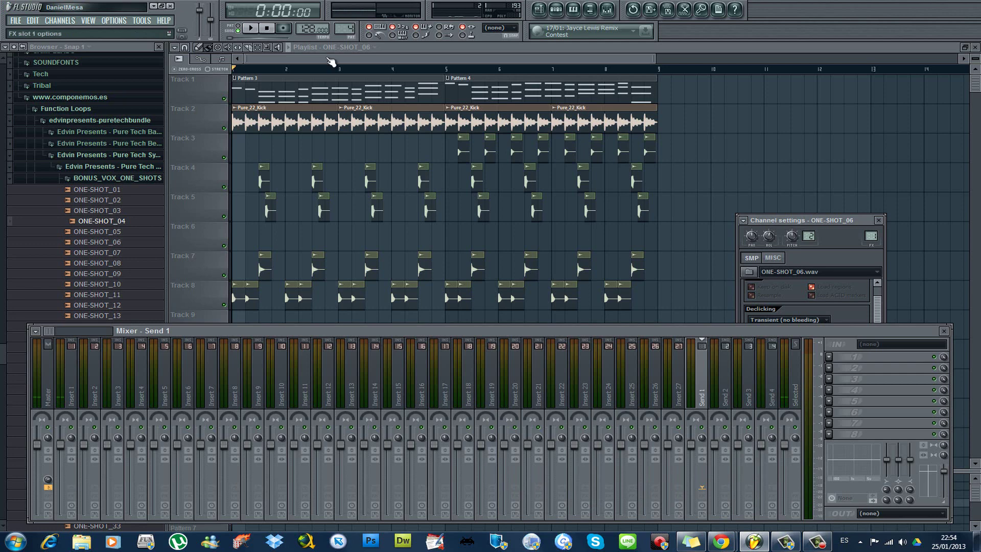
{"action": "left_click", "coordinate": [829, 356]}
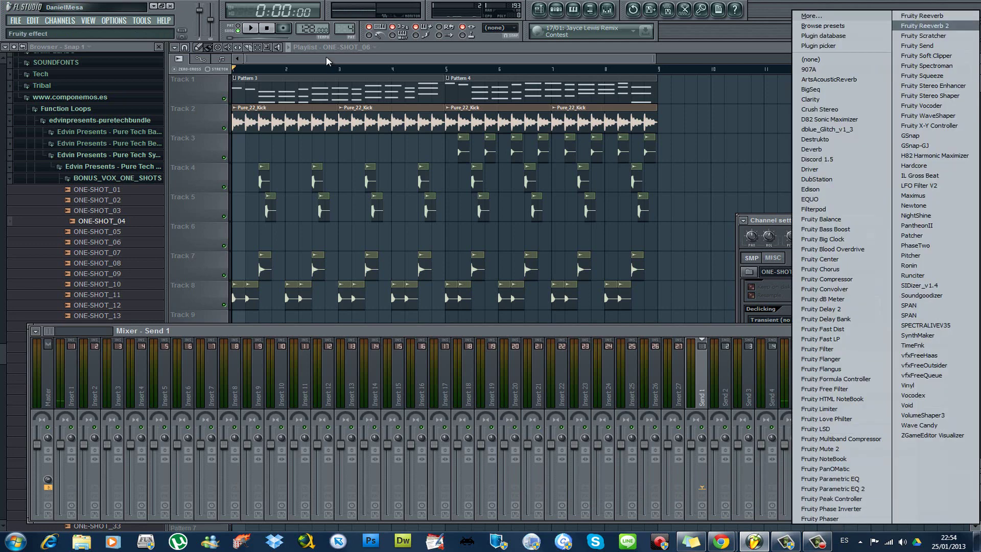
{"action": "left_click", "coordinate": [920, 16]}
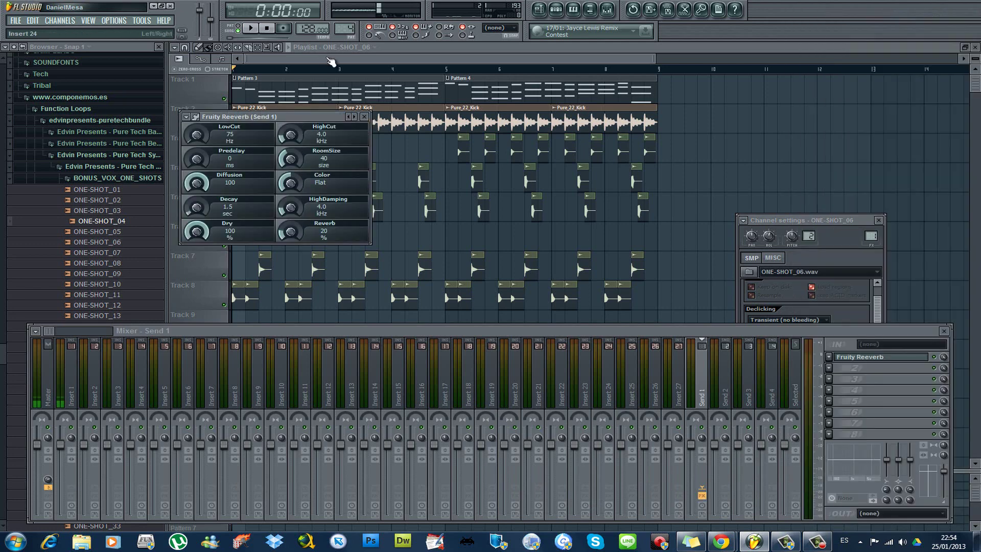
- Route Insert 1 to the Send 1 reverb track, set the send amount, and audition the vocals with repeated playback
{"action": "left_click", "coordinate": [71, 378]}
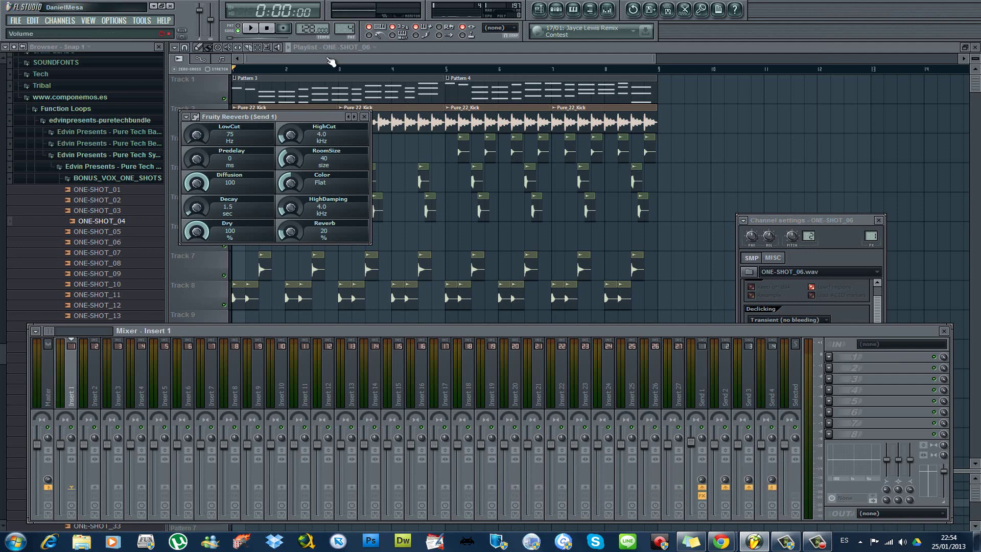
{"action": "left_click_drag", "start_coordinate": [691, 441], "coordinate": [691, 443]}
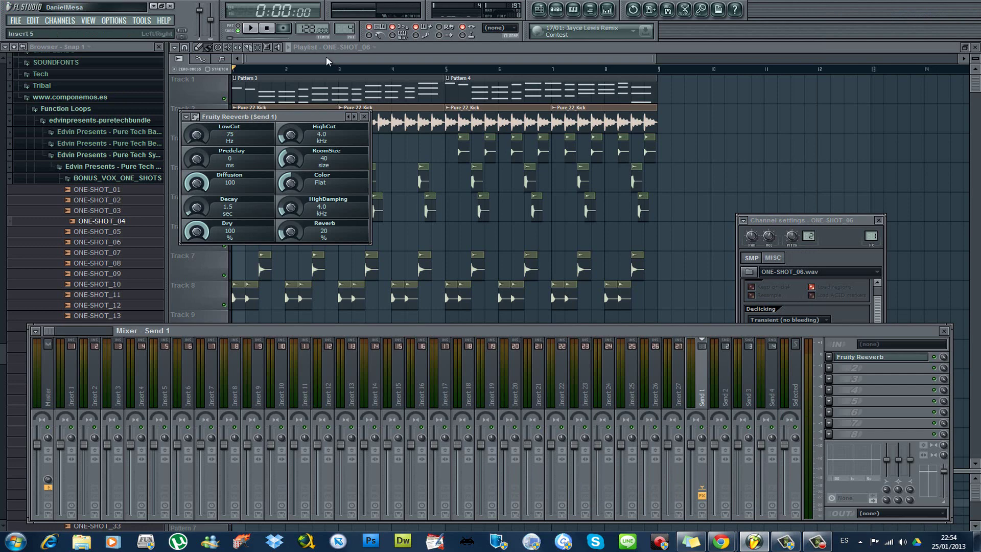
{"action": "left_click", "coordinate": [71, 384]}
{"action": "key", "text": "space"}
{"action": "key", "text": "space"}
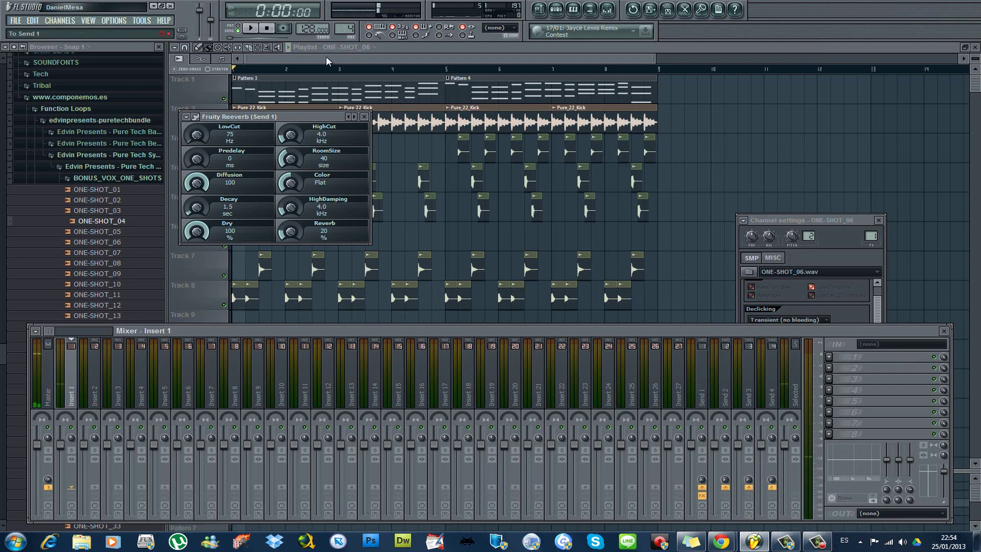
{"action": "left_click_drag", "start_coordinate": [702, 479], "coordinate": [703, 487]}
{"action": "key", "text": "space"}
{"action": "key", "text": "space"}
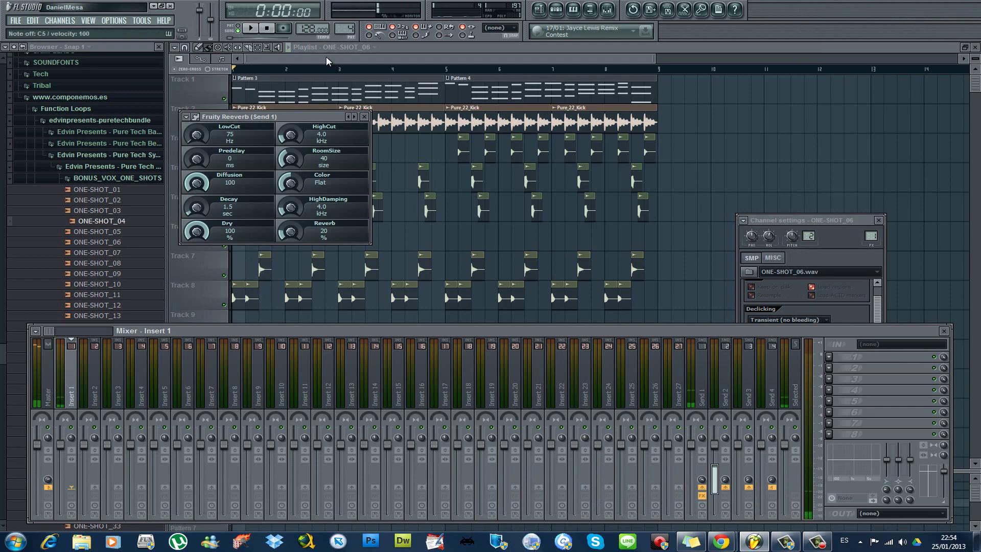
{"action": "key", "text": "space"}
{"action": "key", "text": "space"}
{"action": "key", "text": "space"}
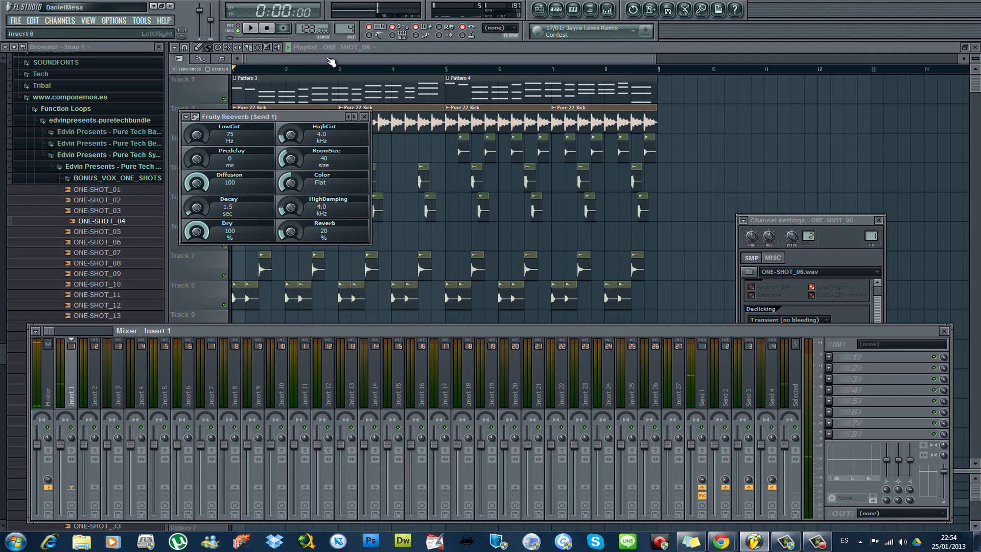
{"action": "key", "text": "space"}
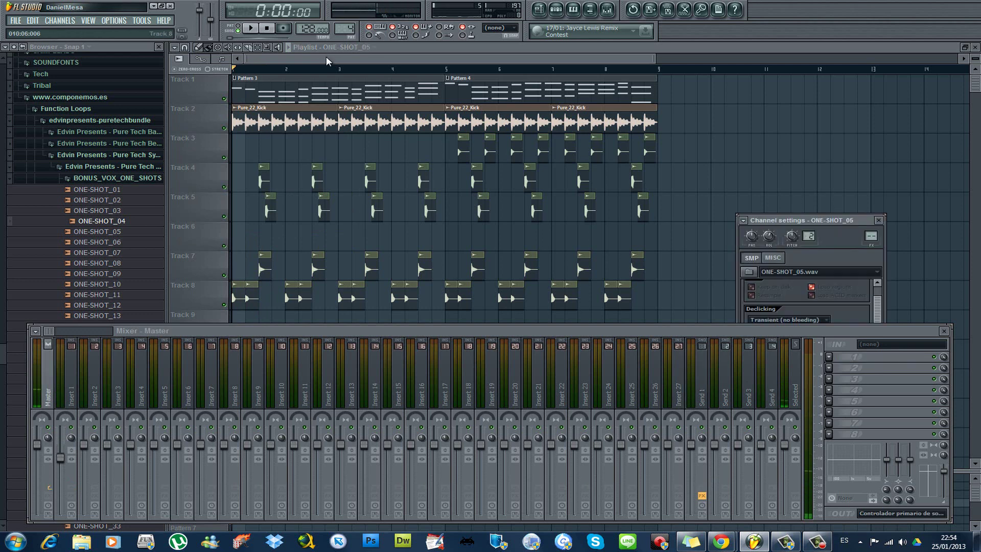
- Assign the ONE-SHOT_05 and ONE-SHOT_04 channels to mixer track 1 and listen to the arrangement with the reverb send
{"action": "scroll", "coordinate": [872, 235], "scroll_direction": "up", "scroll_amount": 2}
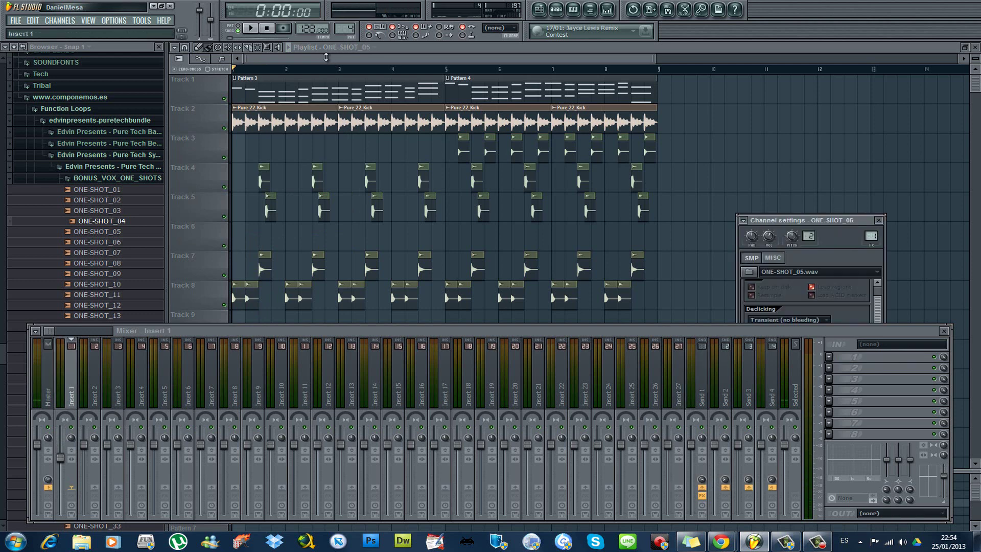
{"action": "scroll", "coordinate": [872, 236], "scroll_direction": "down", "scroll_amount": 1}
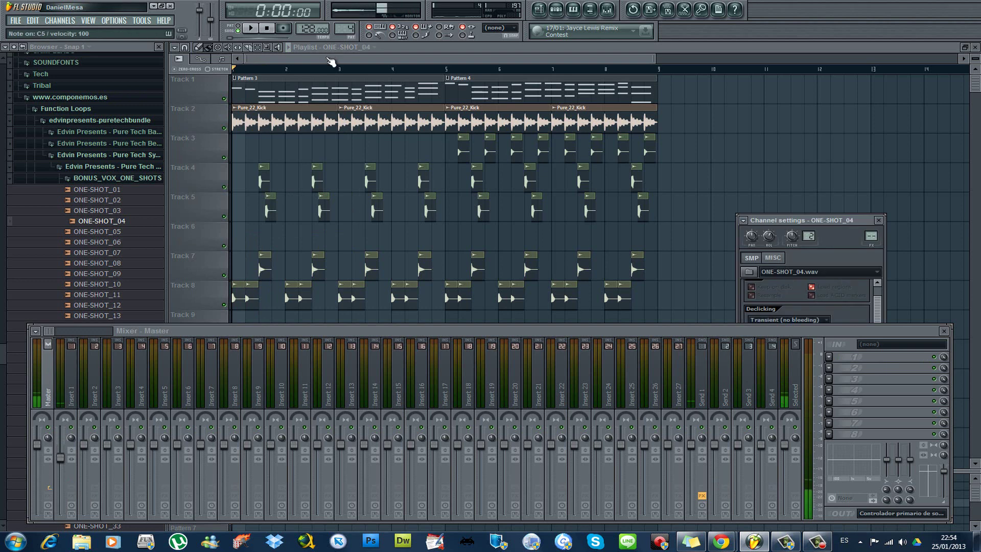
{"action": "scroll", "coordinate": [871, 236], "scroll_direction": "up", "scroll_amount": 1}
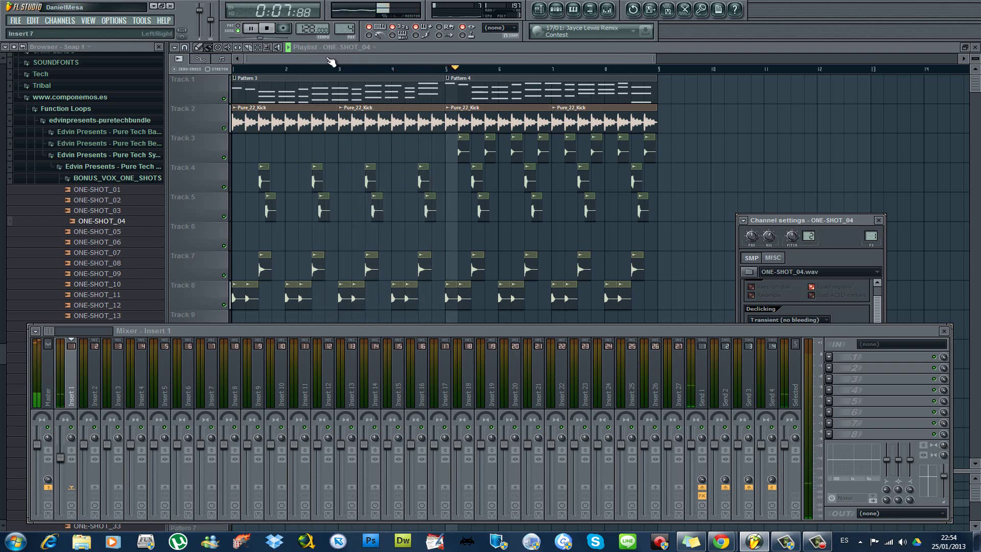
{"action": "key", "text": "space"}
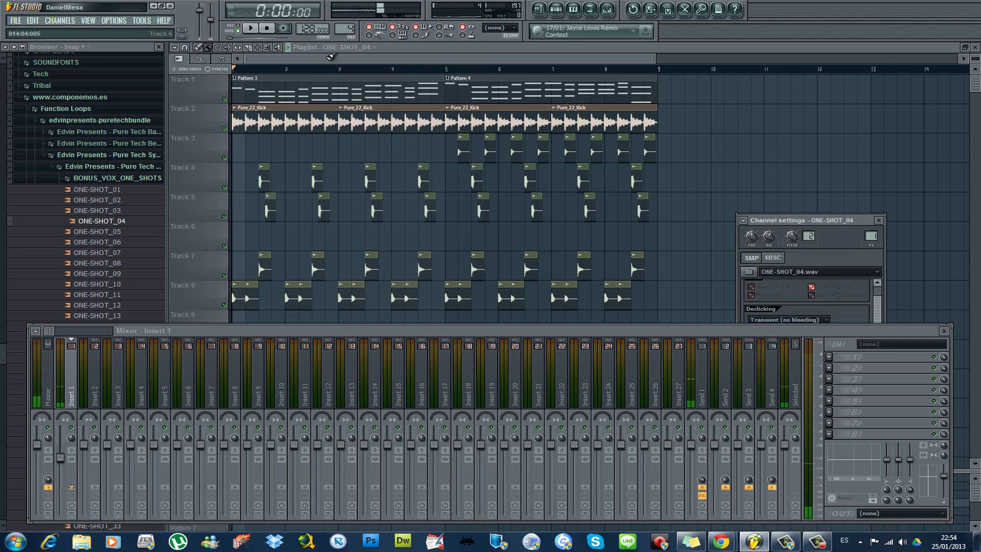
{"action": "key", "text": "space"}
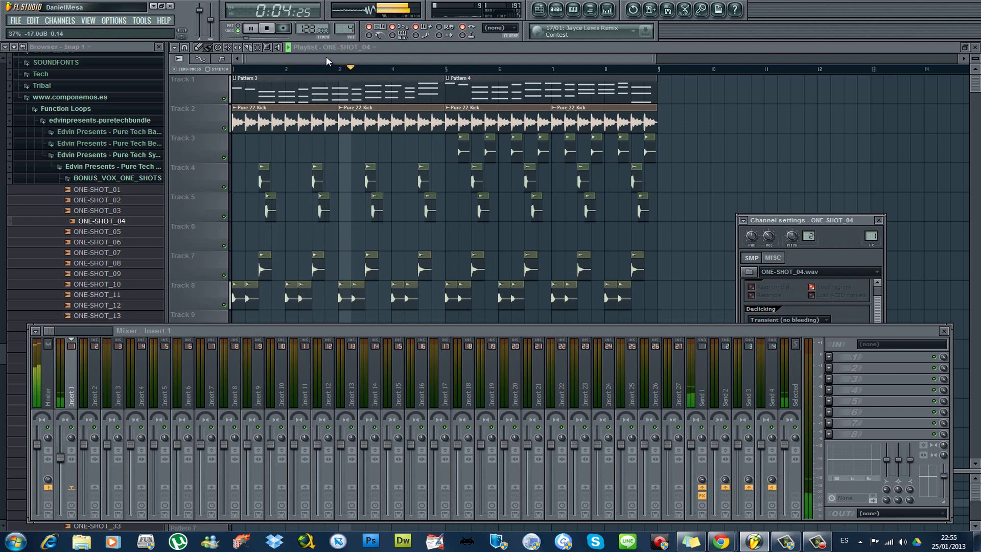
{"action": "key", "text": "space"}
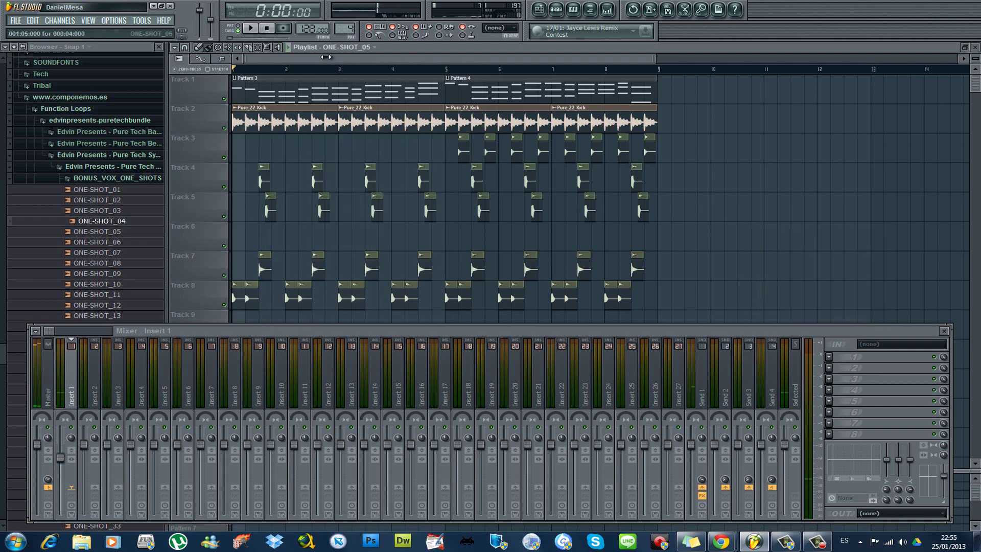
- Open the ONE-SHOT_05 and ONE-SHOT_04 channel settings, lower the ONE-SHOT_04 volume, and check the balance with playback
{"action": "double_click", "coordinate": [252, 297]}
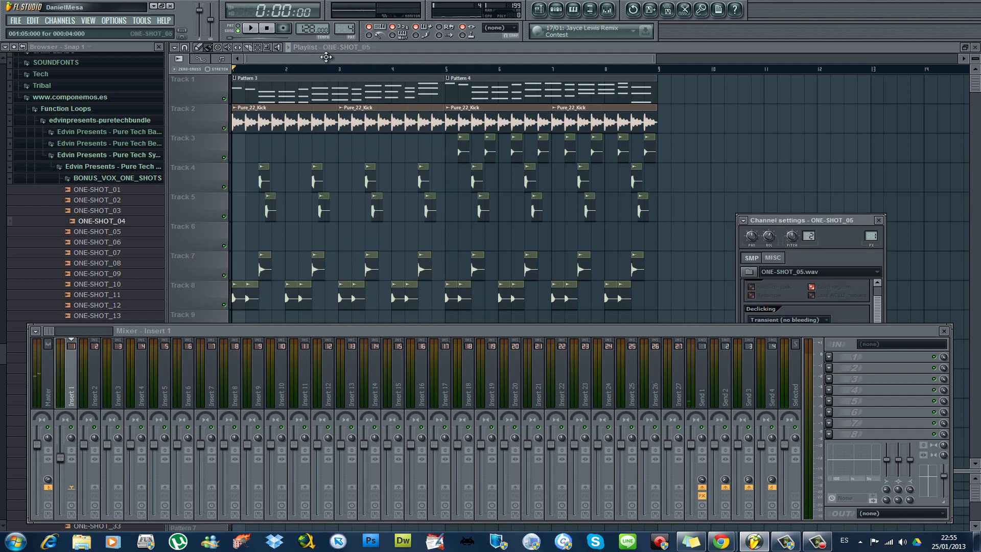
{"action": "key", "text": "space"}
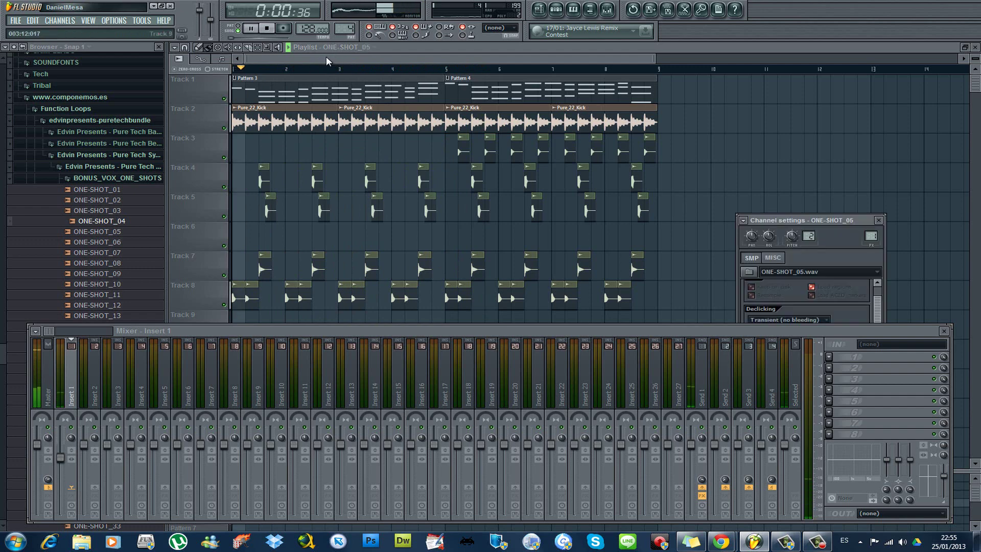
{"action": "key", "text": "space"}
{"action": "double_click", "coordinate": [265, 269]}
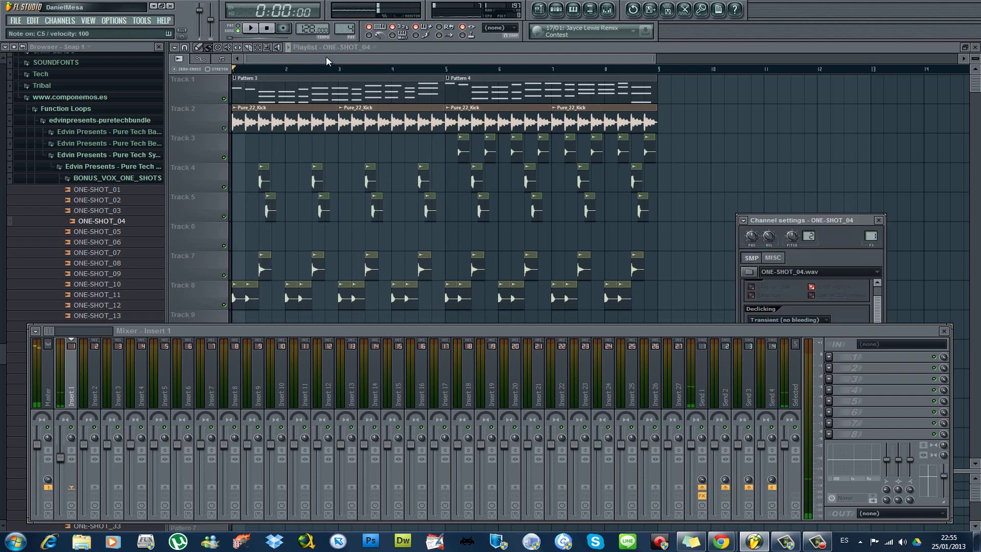
{"action": "left_click_drag", "start_coordinate": [769, 236], "coordinate": [769, 247]}
{"action": "key", "text": "space"}
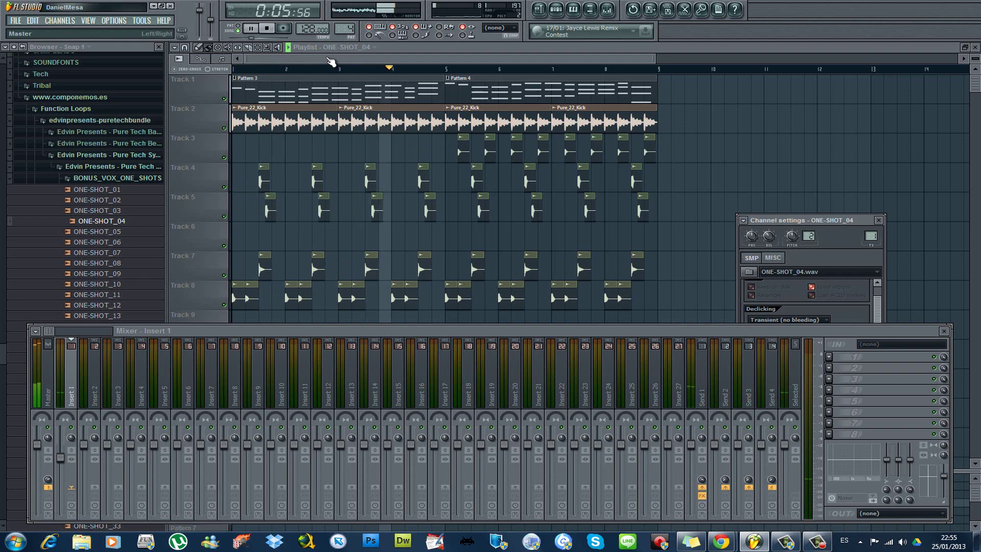
- Load Maximus into the first effect slot of the Master track, play the song, and move the plugin window clear of the mixer
{"action": "left_click", "coordinate": [48, 391]}
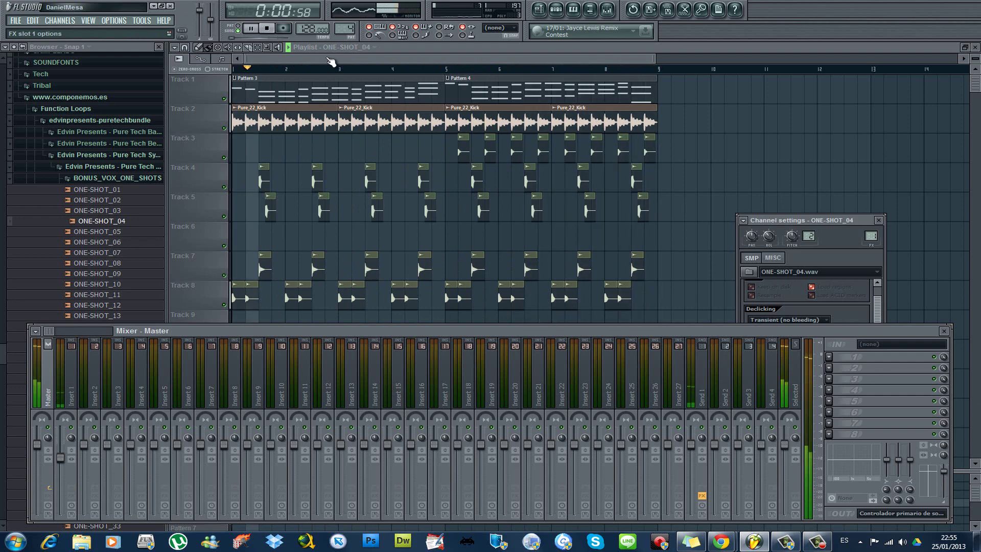
{"action": "key", "text": "space"}
{"action": "right_click", "coordinate": [829, 357]}
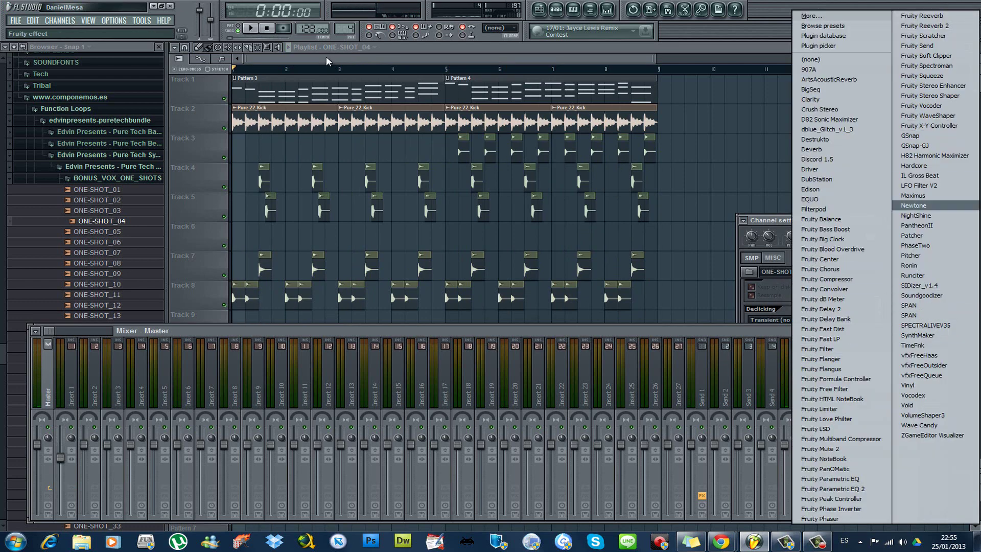
{"action": "left_click", "coordinate": [913, 195]}
{"action": "key", "text": "space"}
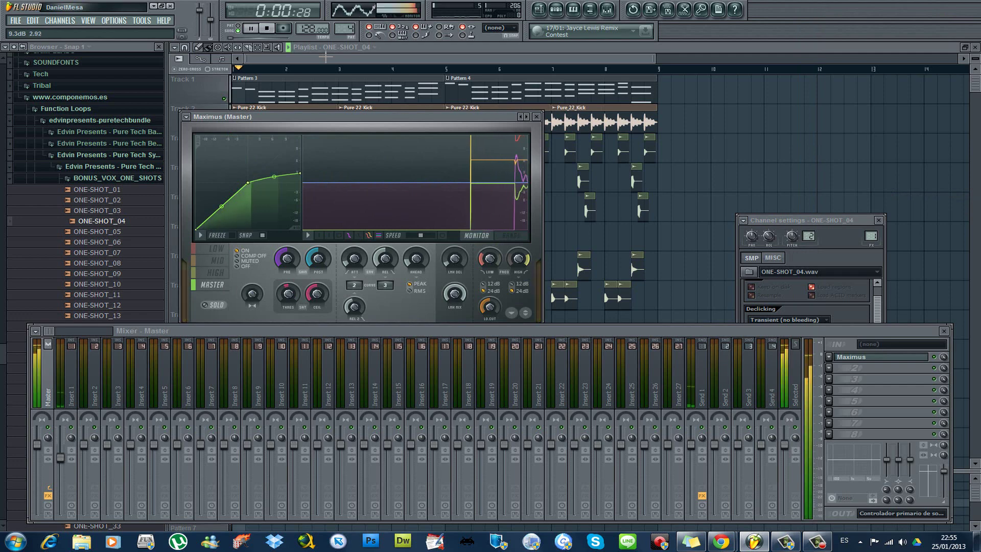
{"action": "left_click_drag", "start_coordinate": [358, 117], "coordinate": [453, 98]}
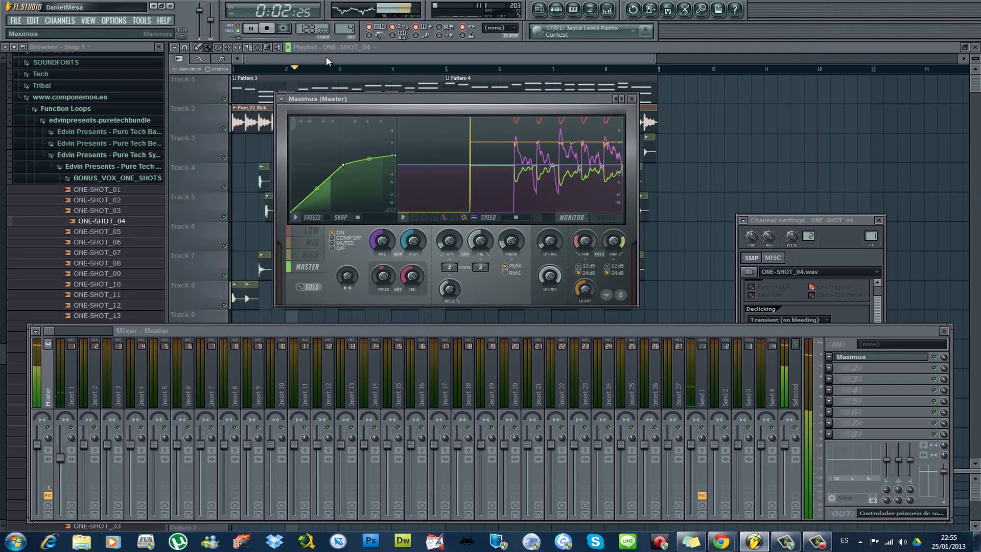
- Switch Maximus to its low band and tune the band's gain while replaying the arrangement from the start
{"action": "key", "text": "space"}
{"action": "key", "text": "space"}
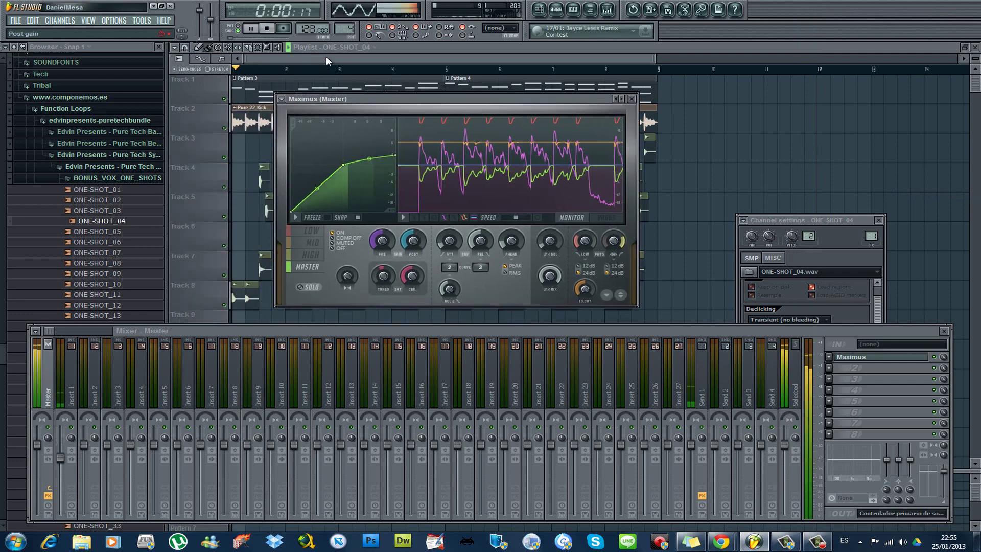
{"action": "key", "text": "space"}
{"action": "left_click", "coordinate": [311, 231]}
{"action": "key", "text": "space"}
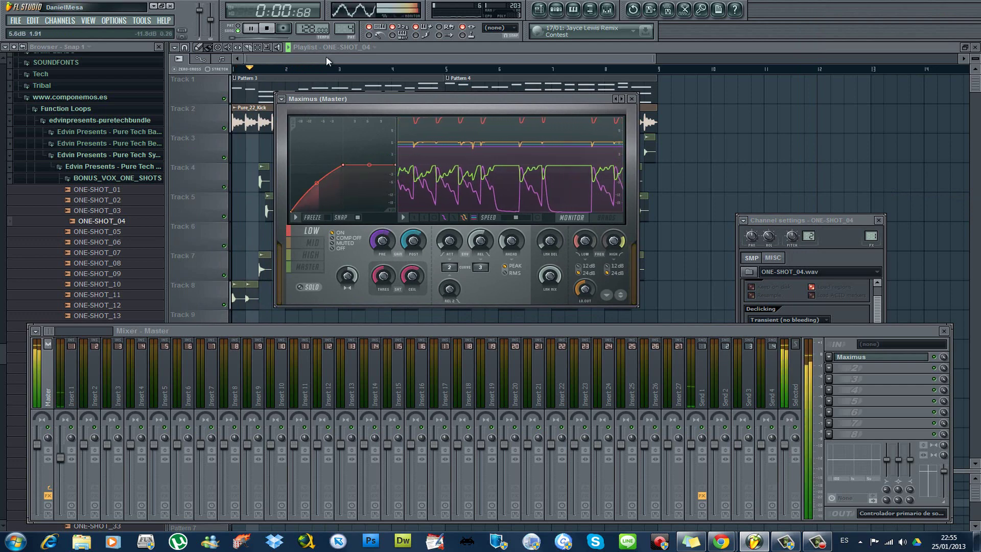
{"action": "key", "text": "space"}
{"action": "key", "text": "space"}
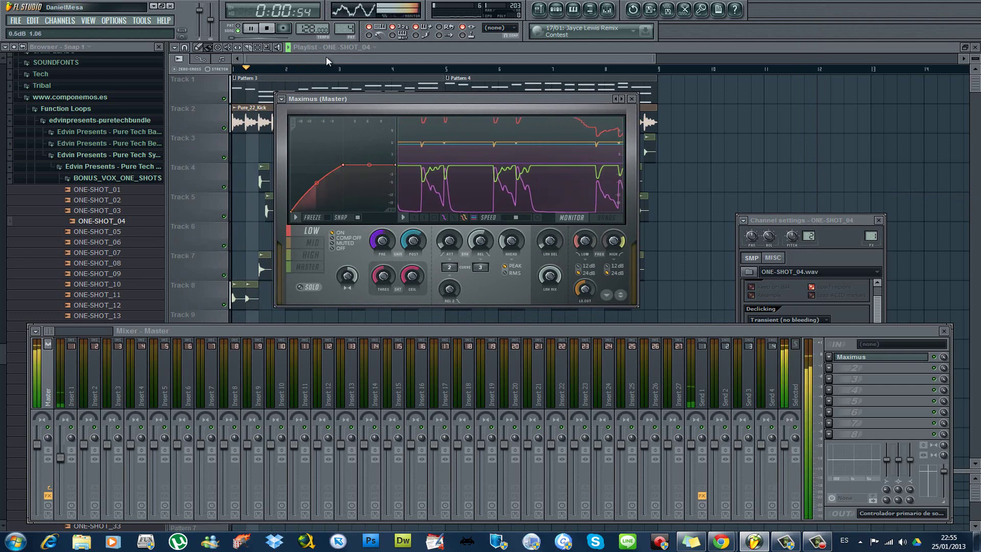
{"action": "key", "text": "space"}
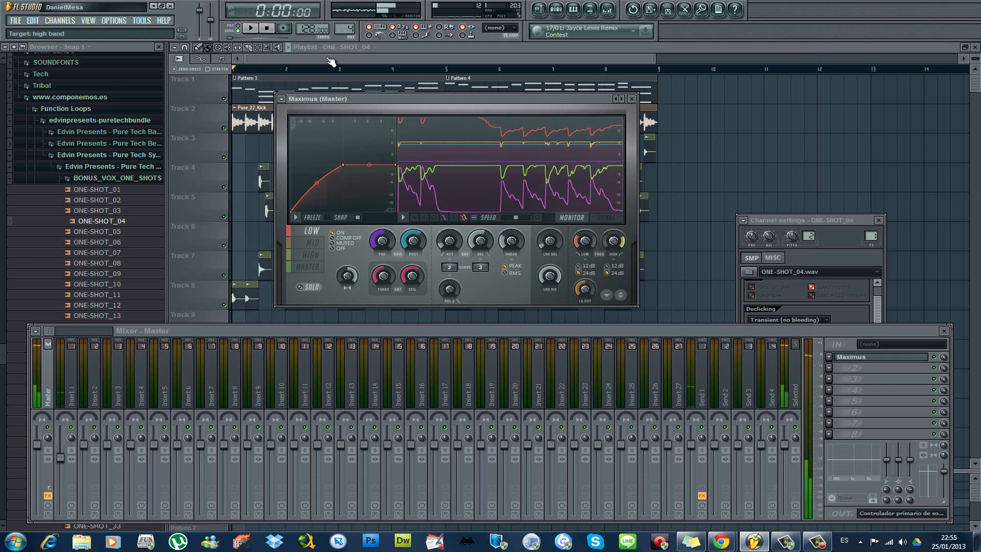
- Raise the Maximus pre gain to about 1.2 dB on the mid band and 8.3 dB on the high band
{"action": "left_click", "coordinate": [312, 243]}
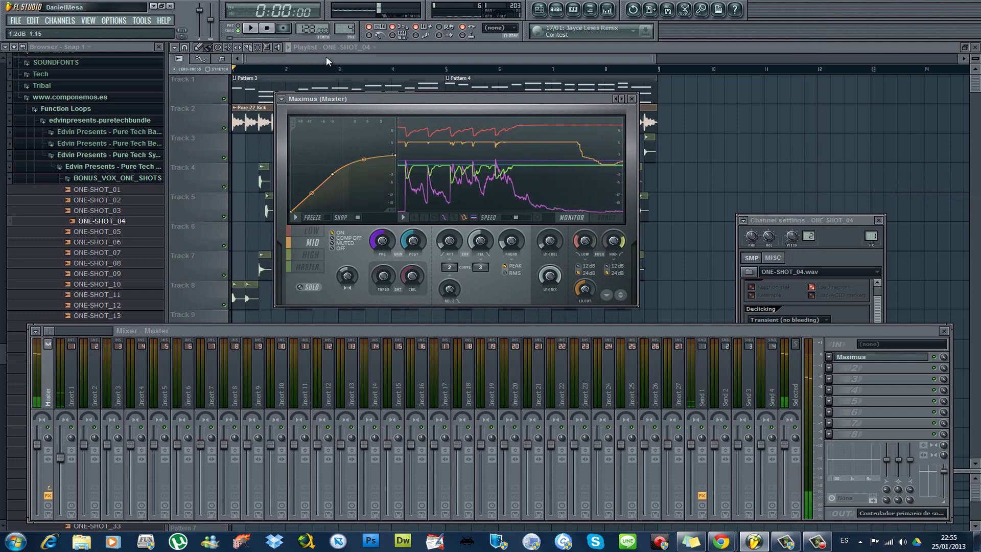
{"action": "left_click", "coordinate": [311, 254]}
{"action": "key", "text": "q"}
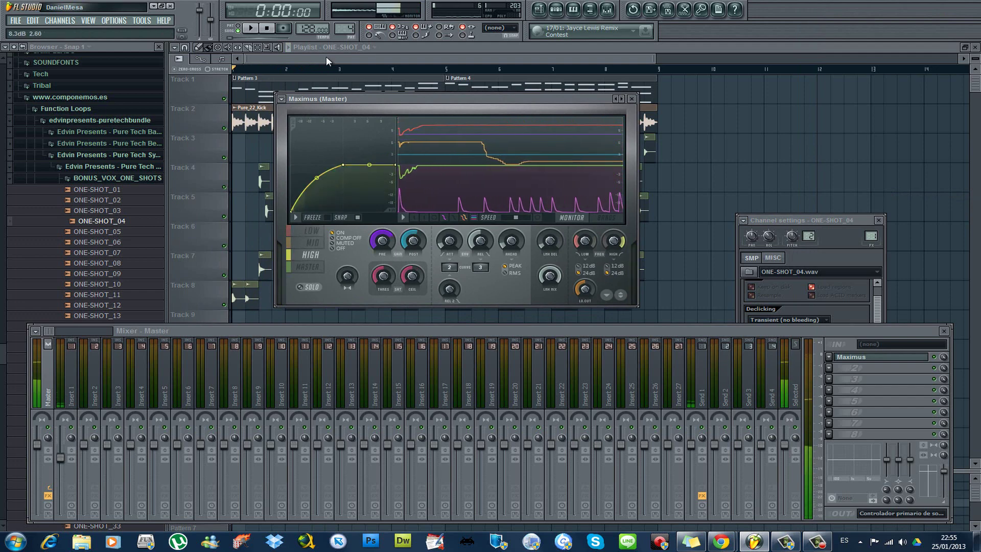
{"action": "key", "text": "space"}
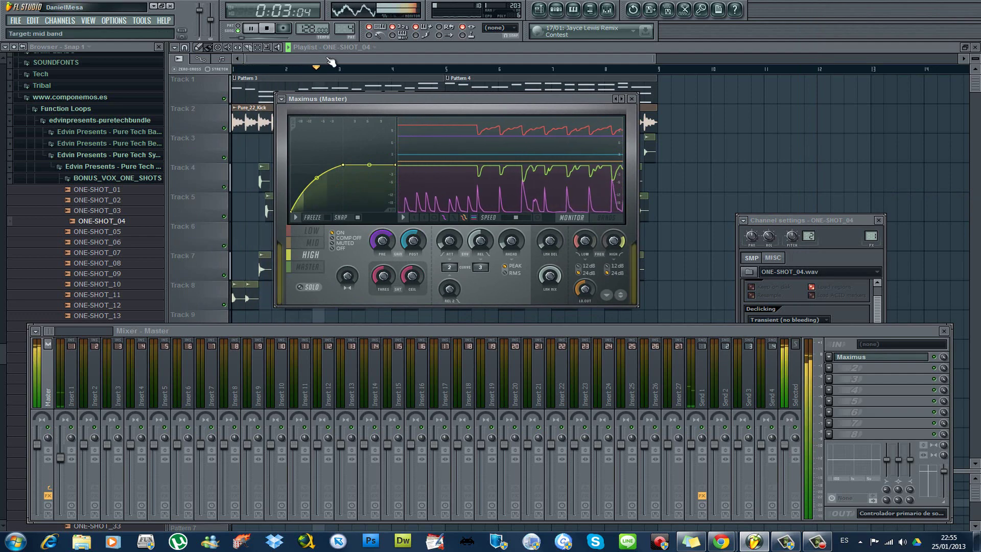
- Raise the pre gain of the Maximus mid band to about 5.0 dB during playback and return to the low band
{"action": "left_click", "coordinate": [313, 243]}
{"action": "key", "text": "space"}
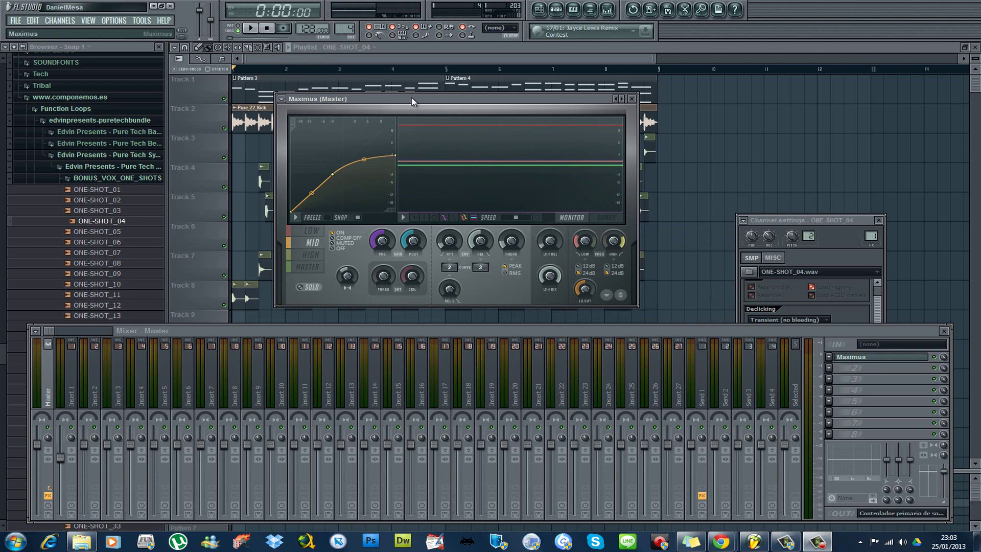
{"action": "left_click", "coordinate": [414, 101]}
{"action": "key", "text": "space"}
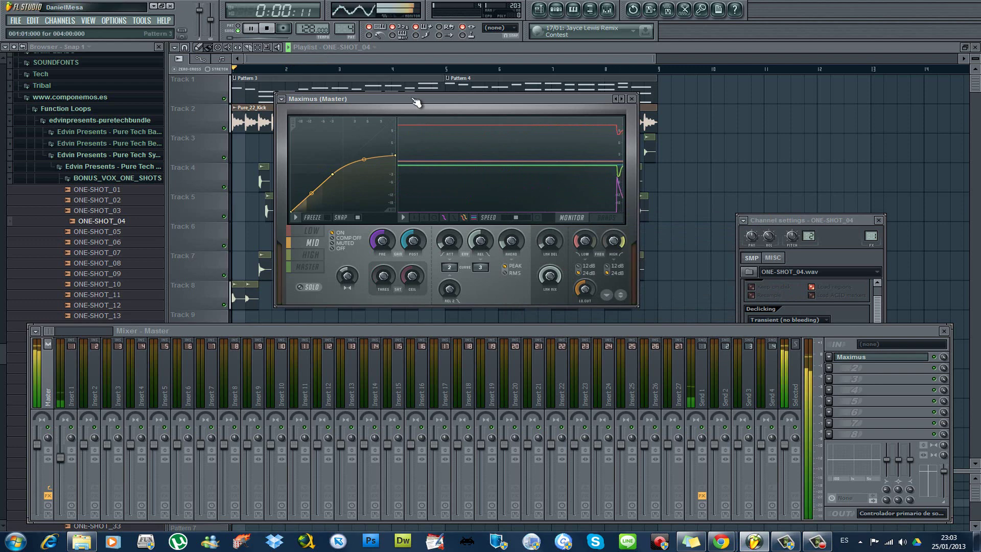
{"action": "key", "text": "Escape"}
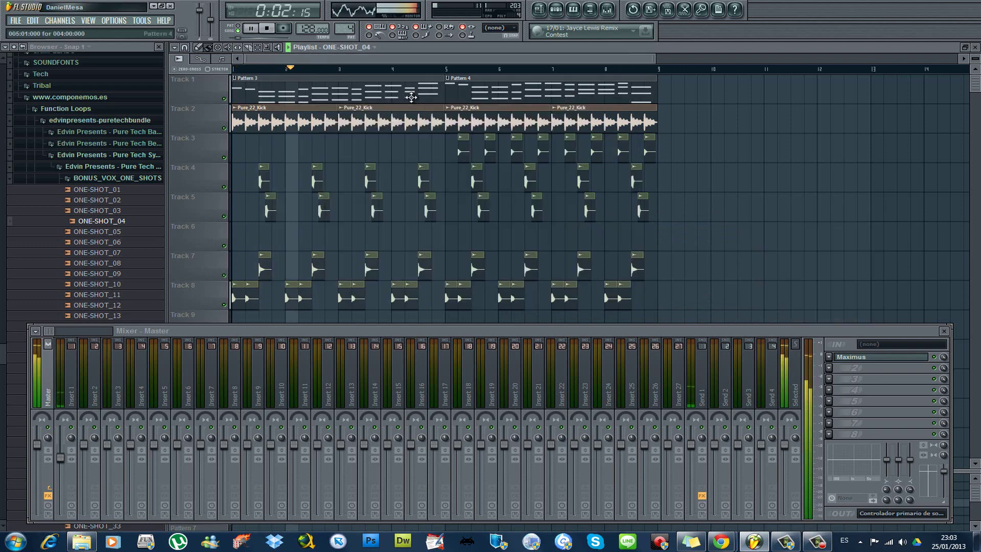
{"action": "key", "text": "space"}
{"action": "key", "text": "Tab"}
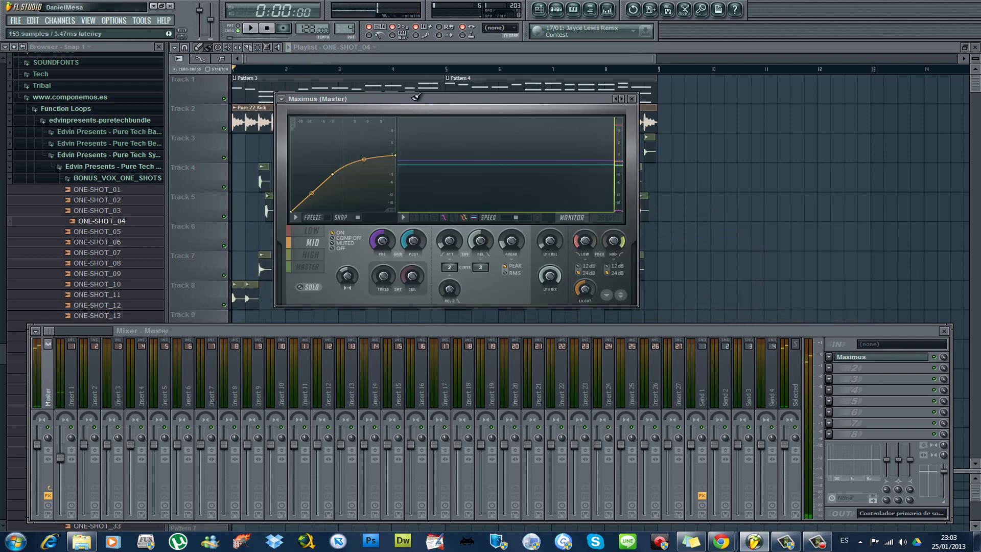
{"action": "key", "text": "space"}
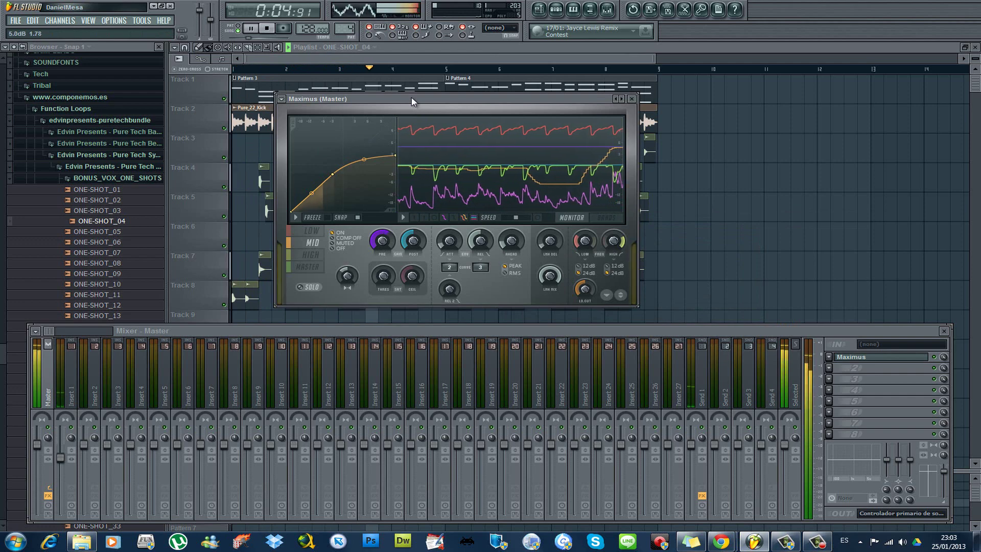
{"action": "left_click", "coordinate": [312, 231]}
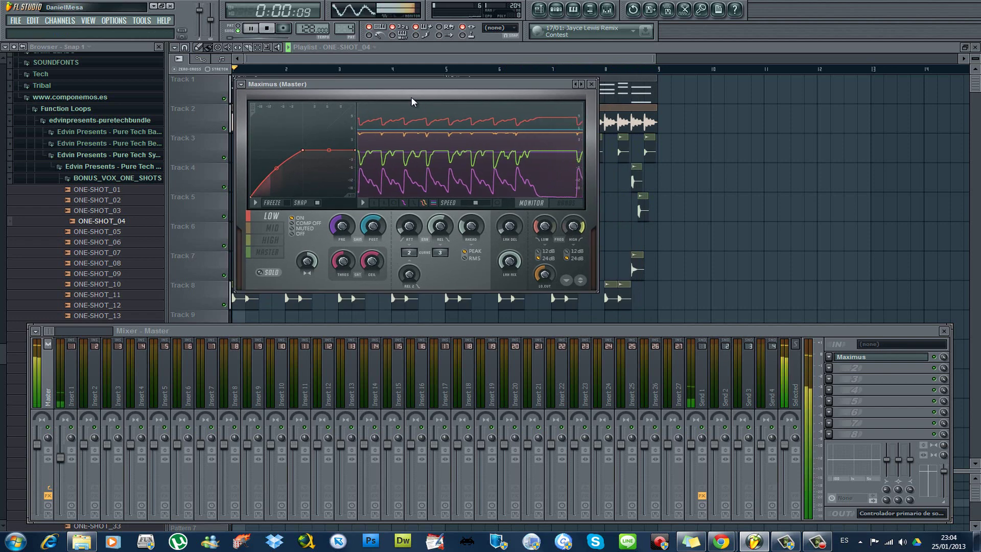
- Hide the mixer, show all channels in Pattern 4's step sequencer, and open the Hypersaw channel's Sytrus window
{"action": "key", "text": "F6"}
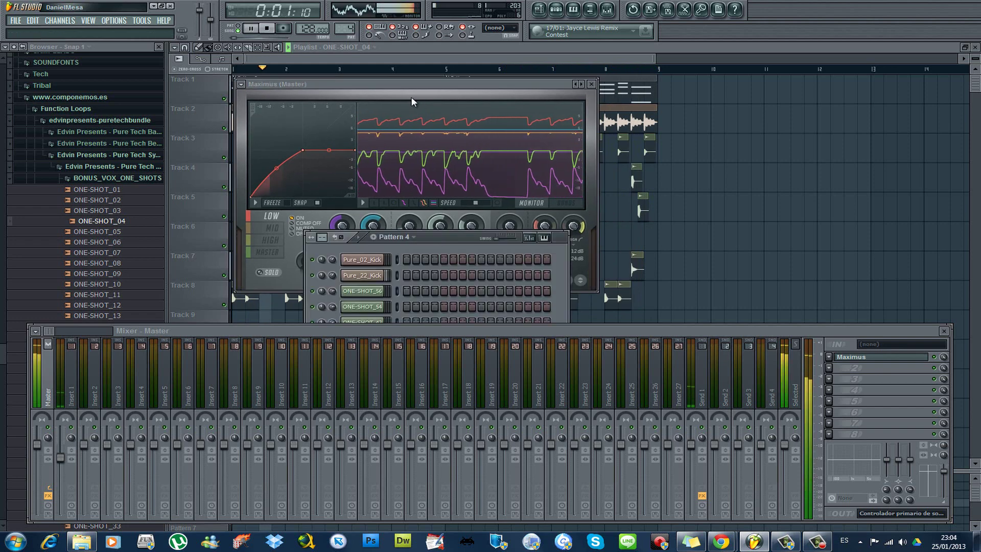
{"action": "key", "text": "F9"}
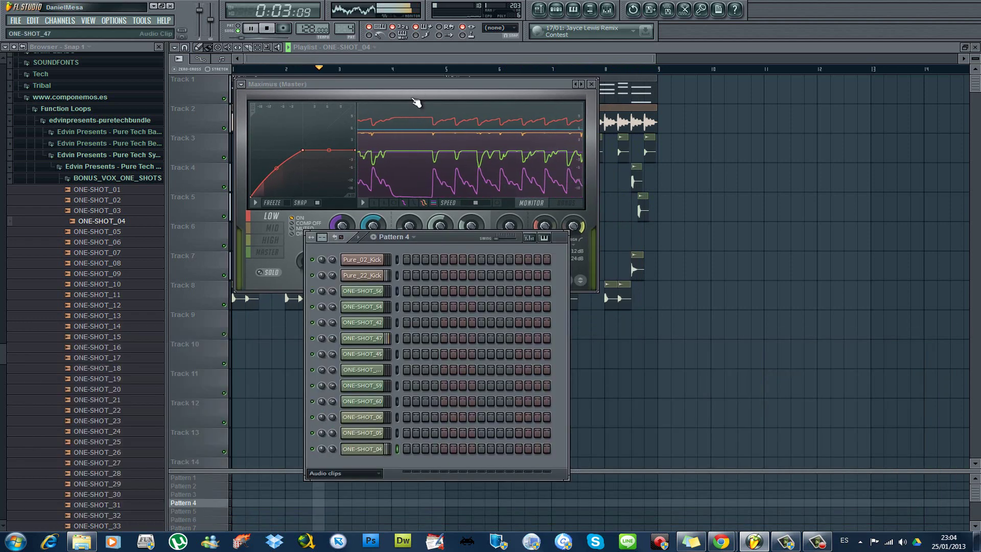
{"action": "key", "text": "space"}
{"action": "key", "text": "Page_Down"}
{"action": "left_click", "coordinate": [345, 485]}
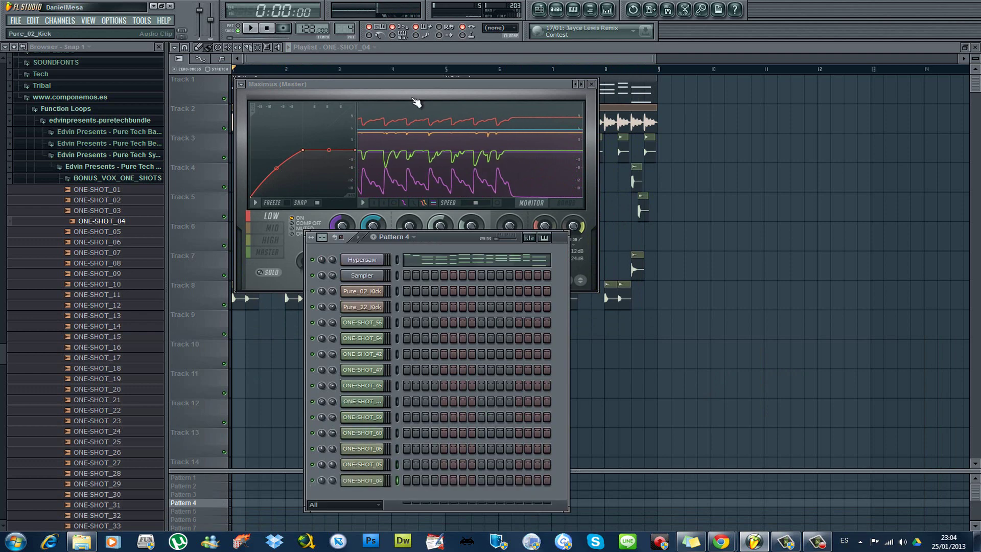
{"action": "left_click", "coordinate": [363, 259]}
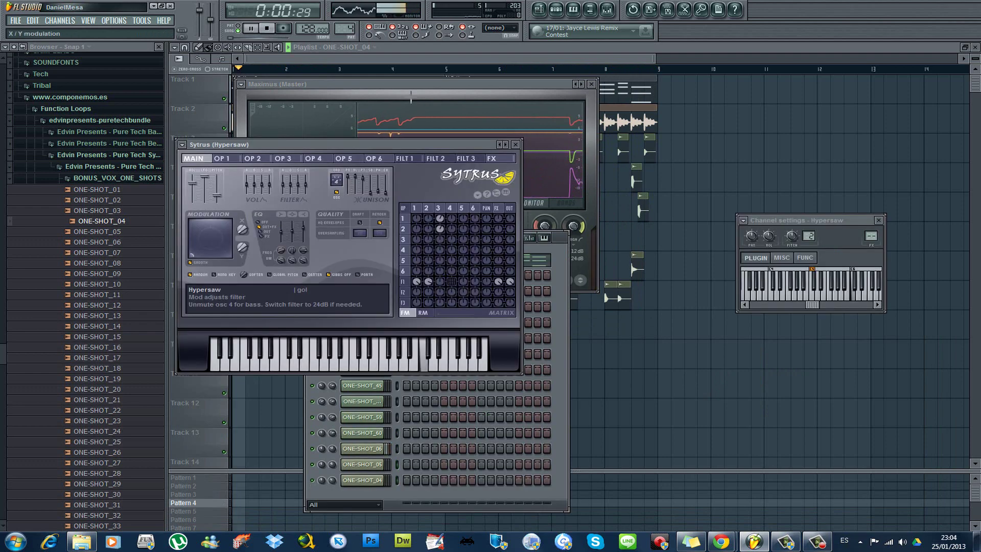